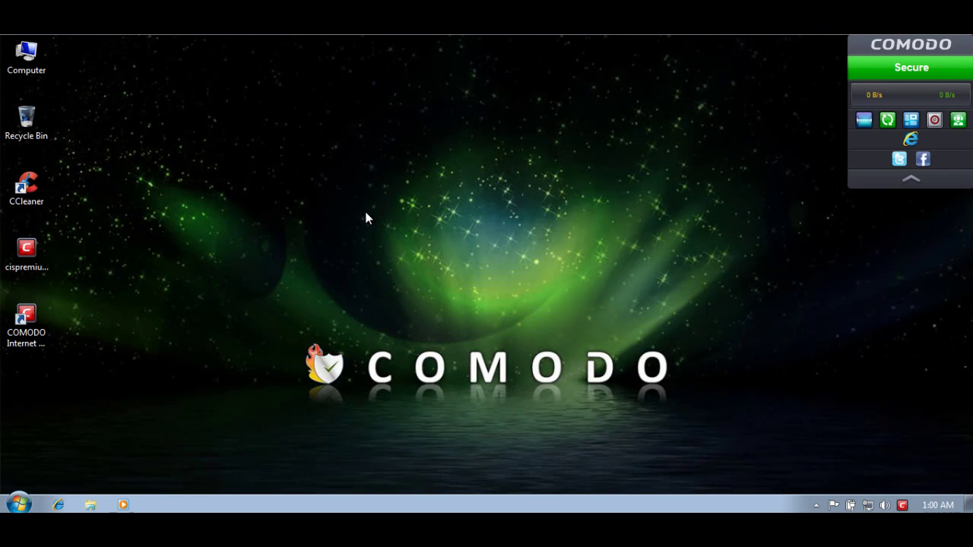
Step: Open the Comodo main window and view the detailed protection summary before returning to the basic status view
{"action": "left_click", "coordinate": [40, 253]}
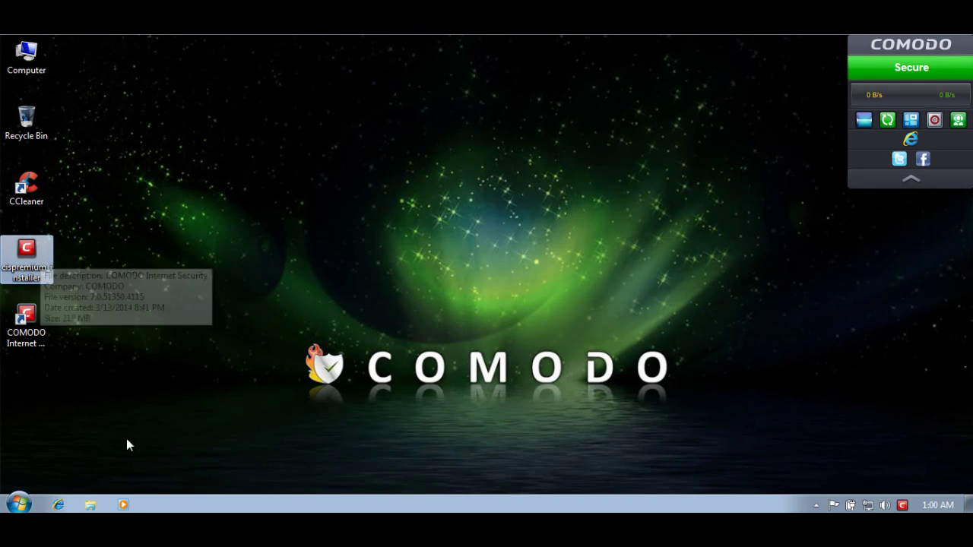
{"action": "left_click", "coordinate": [902, 505]}
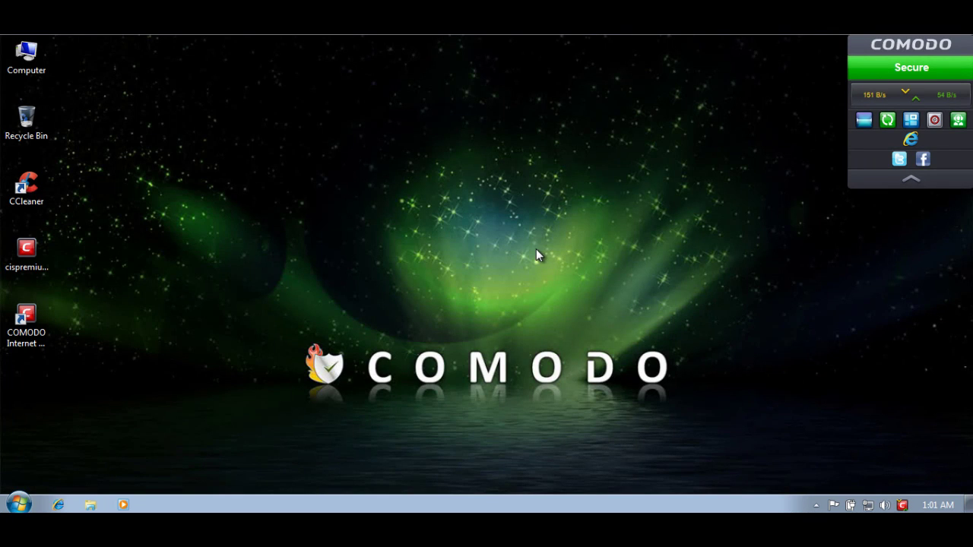
{"action": "left_click", "coordinate": [870, 65]}
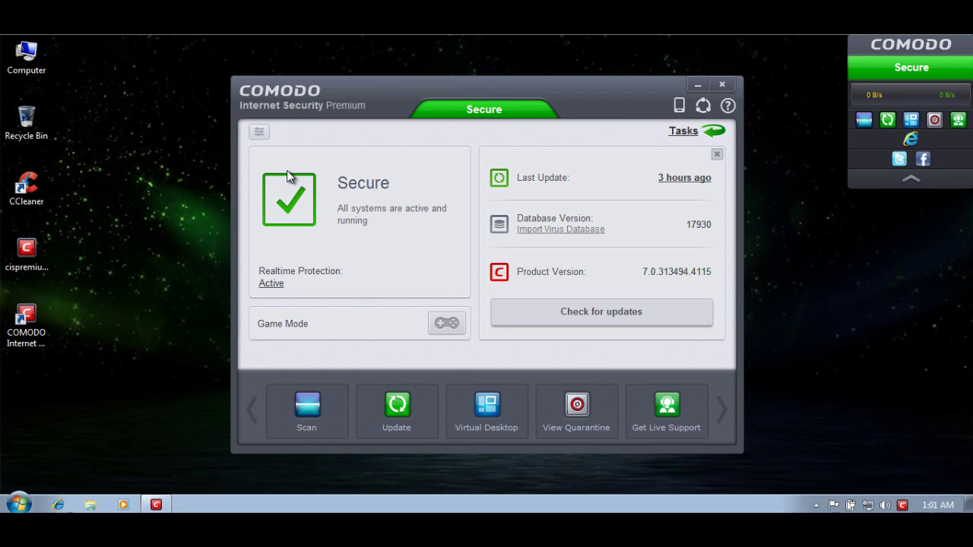
{"action": "left_click", "coordinate": [258, 134]}
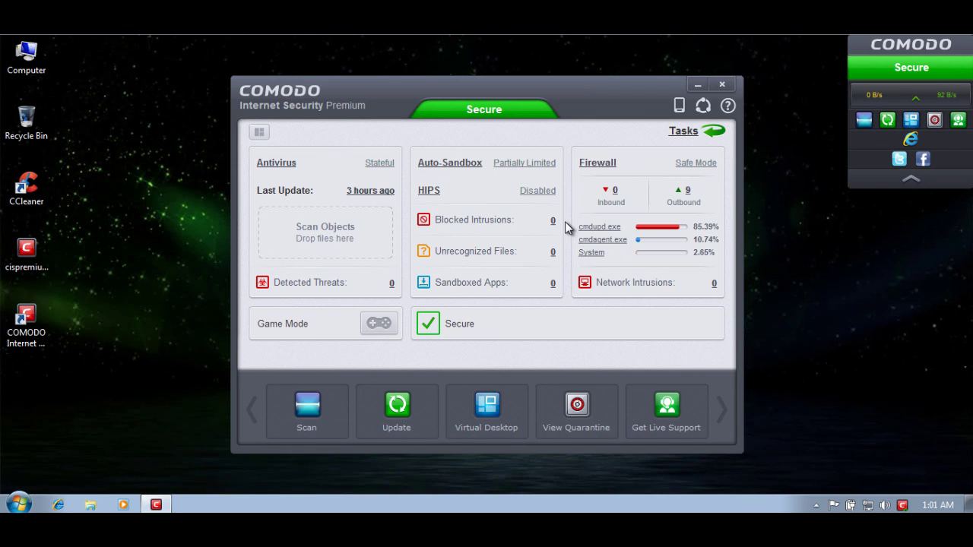
{"action": "left_click", "coordinate": [258, 134]}
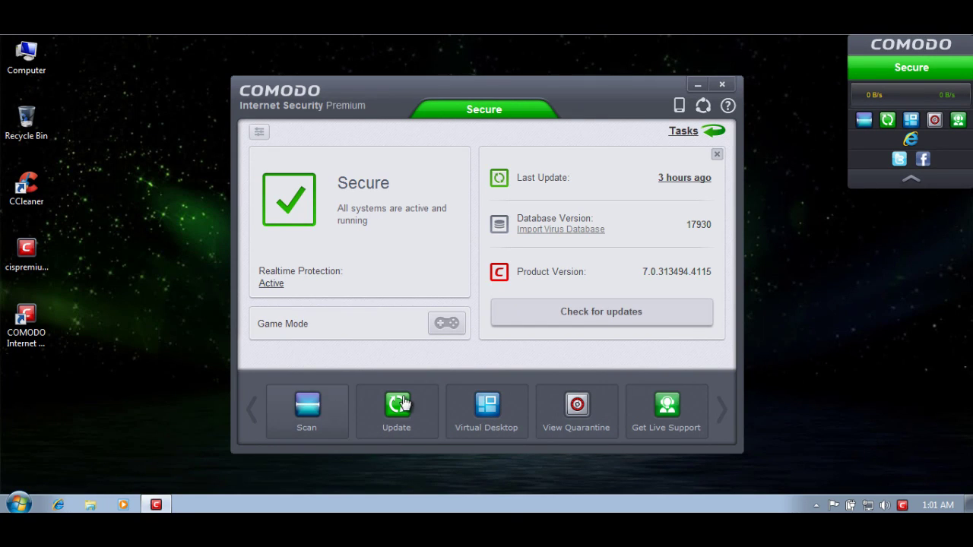
Step: Open Comodo's Advanced Settings and review the antivirus Realtime Scan, Scans and Exclusions pages
{"action": "left_click", "coordinate": [682, 131]}
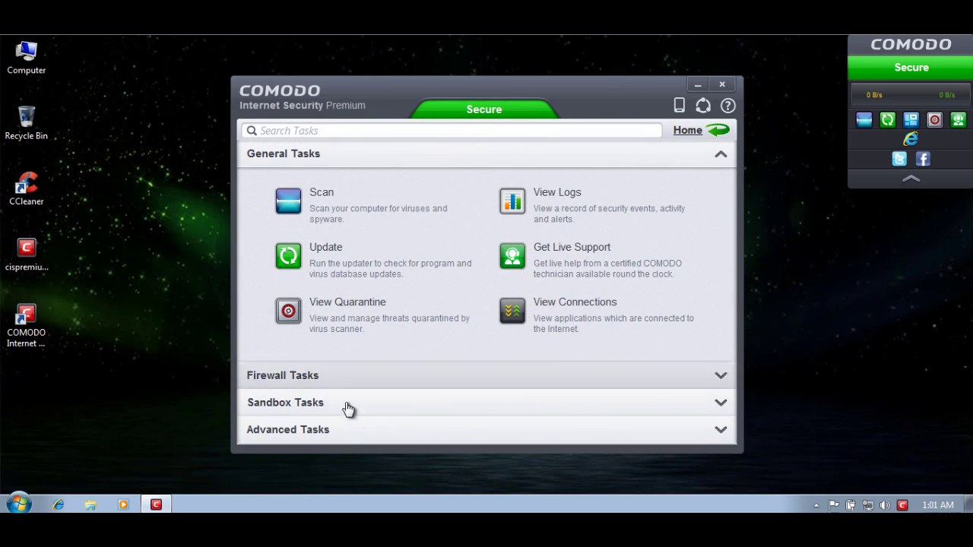
{"action": "left_click", "coordinate": [343, 430]}
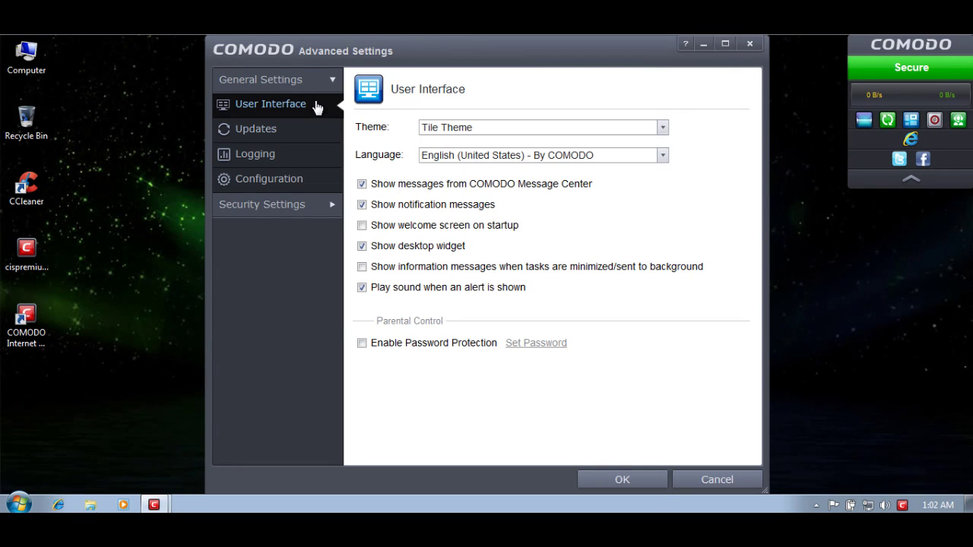
{"action": "left_click", "coordinate": [257, 203]}
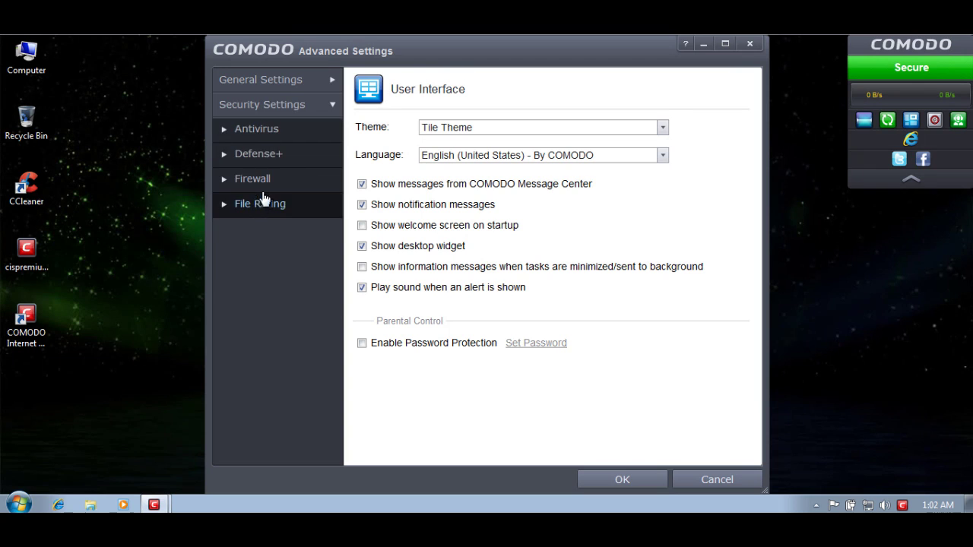
{"action": "left_click", "coordinate": [258, 139]}
{"action": "left_click", "coordinate": [257, 156]}
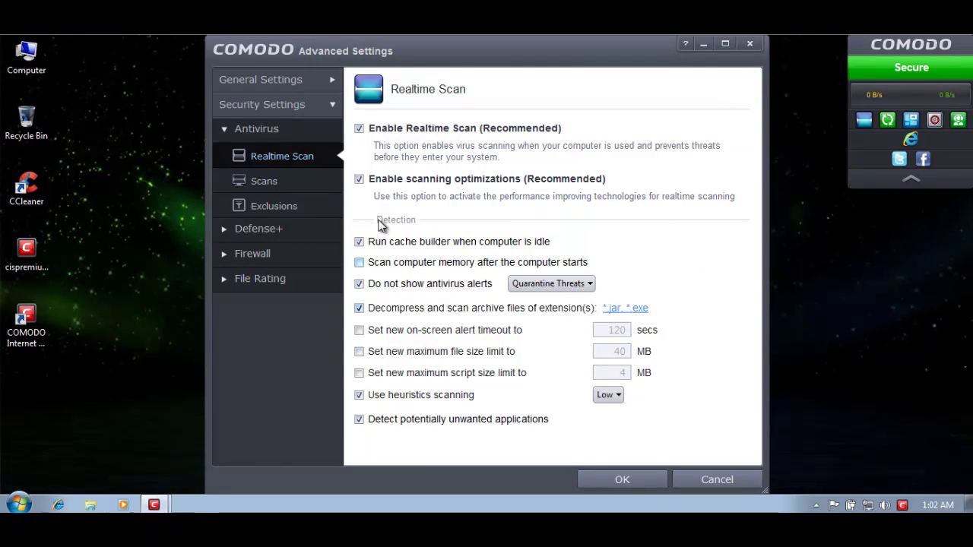
{"action": "left_click", "coordinate": [267, 186]}
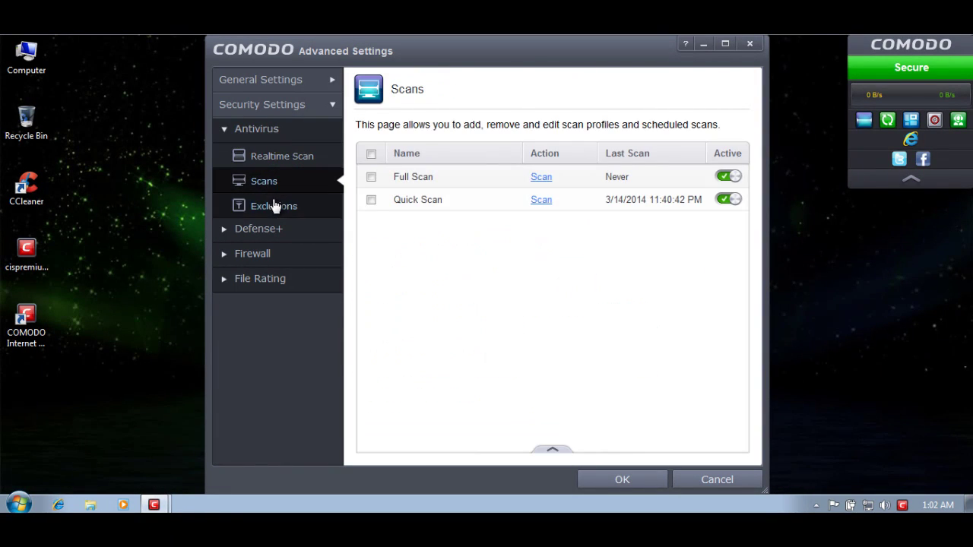
{"action": "left_click", "coordinate": [274, 206]}
Step: Review the HIPS Settings page under the Defense+ security settings
{"action": "left_click", "coordinate": [276, 229]}
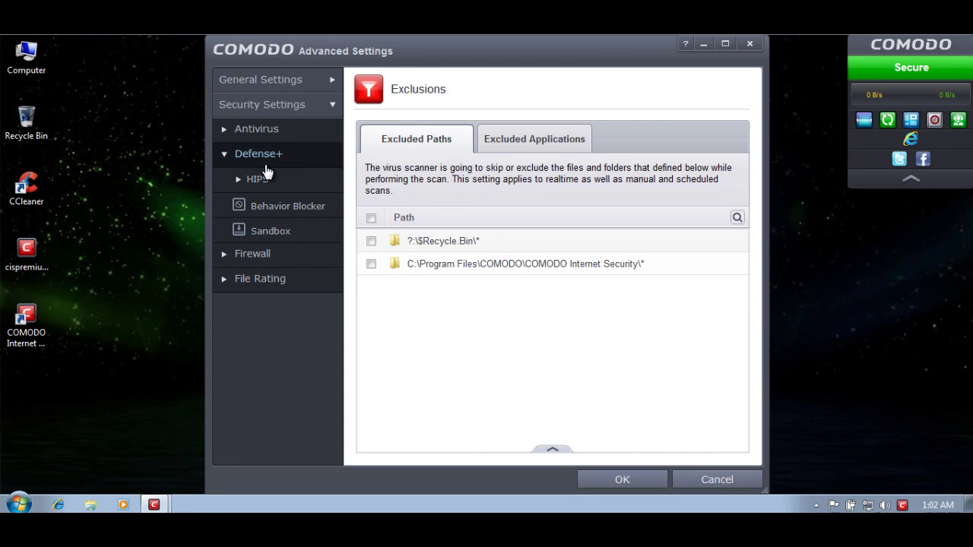
{"action": "left_click", "coordinate": [265, 182]}
{"action": "left_click", "coordinate": [278, 209]}
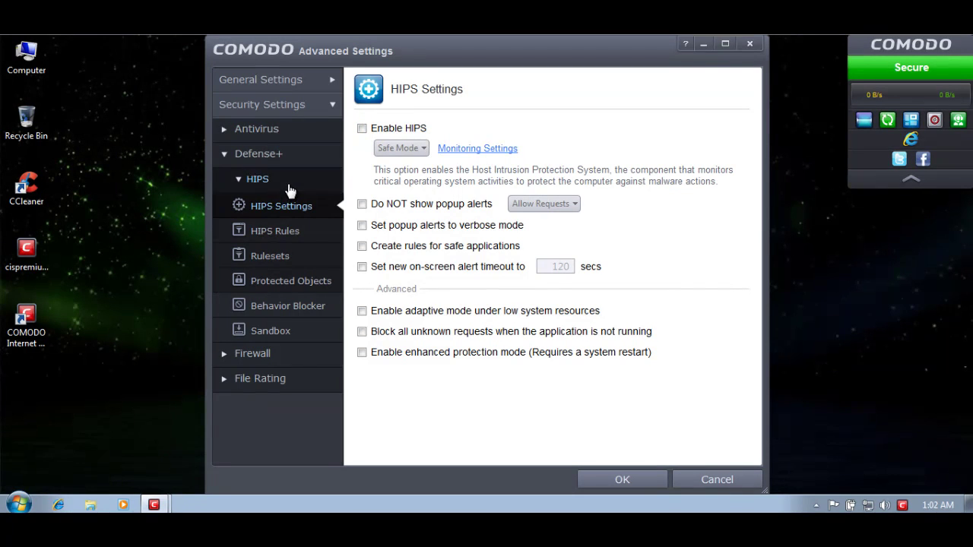
Step: Review the Firewall Settings and the firewall's Application Rules
{"action": "left_click", "coordinate": [258, 353]}
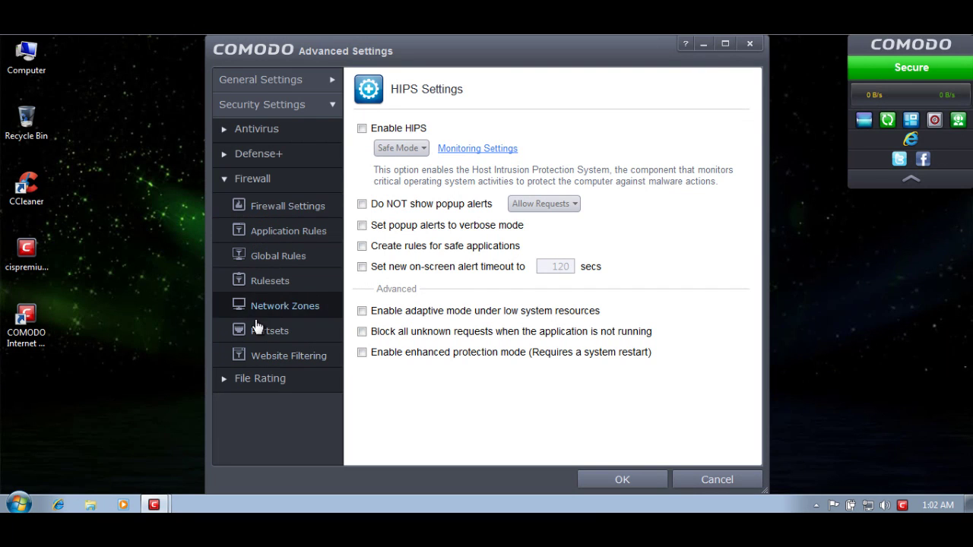
{"action": "left_click", "coordinate": [258, 212]}
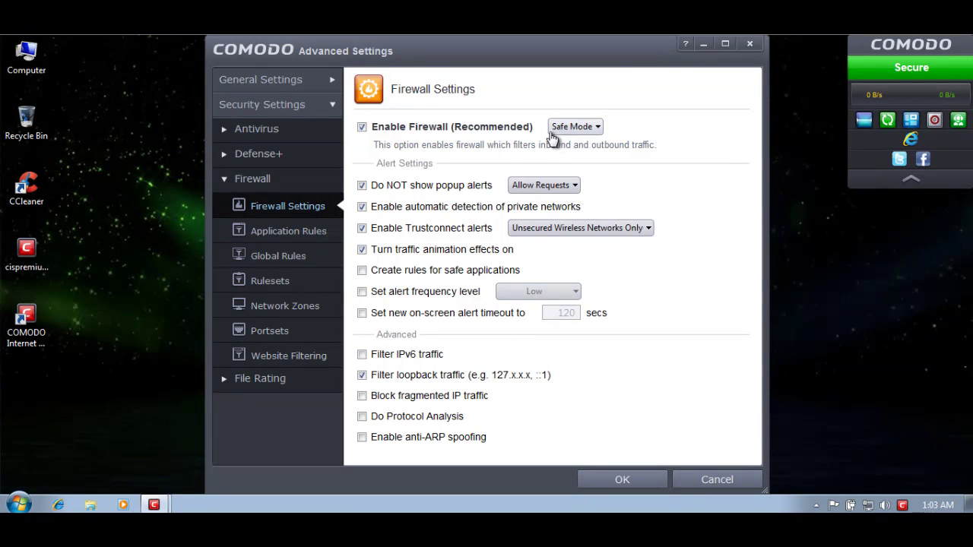
{"action": "left_click", "coordinate": [279, 236]}
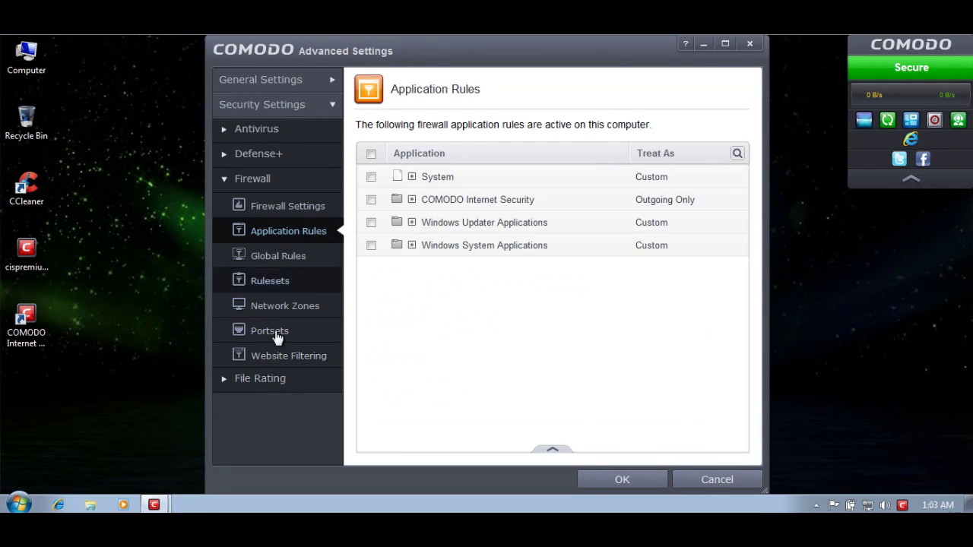
Step: Examine the firewall's Website Filtering page, including the Blocked Sites and Allowed Sites rules and the available rule-editing commands
{"action": "left_click", "coordinate": [281, 358]}
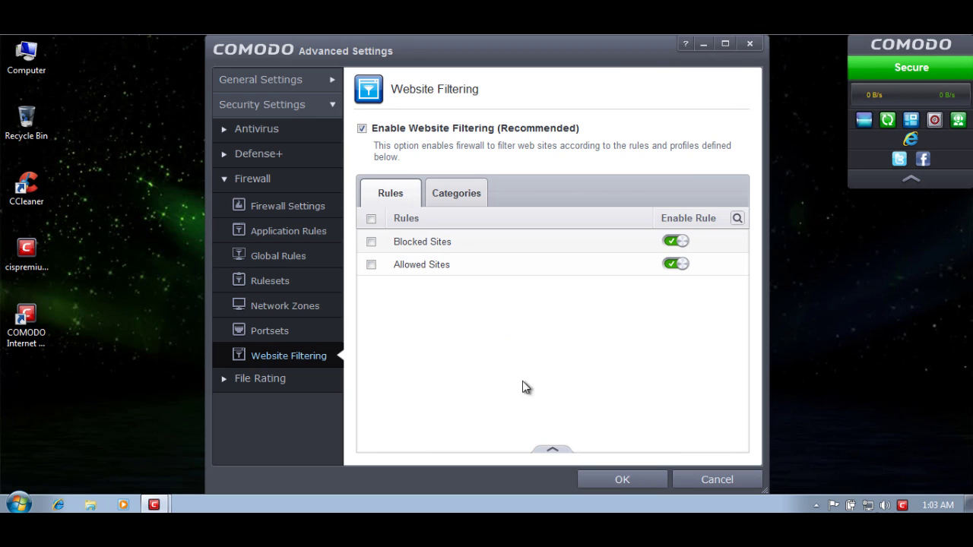
{"action": "left_click", "coordinate": [553, 450]}
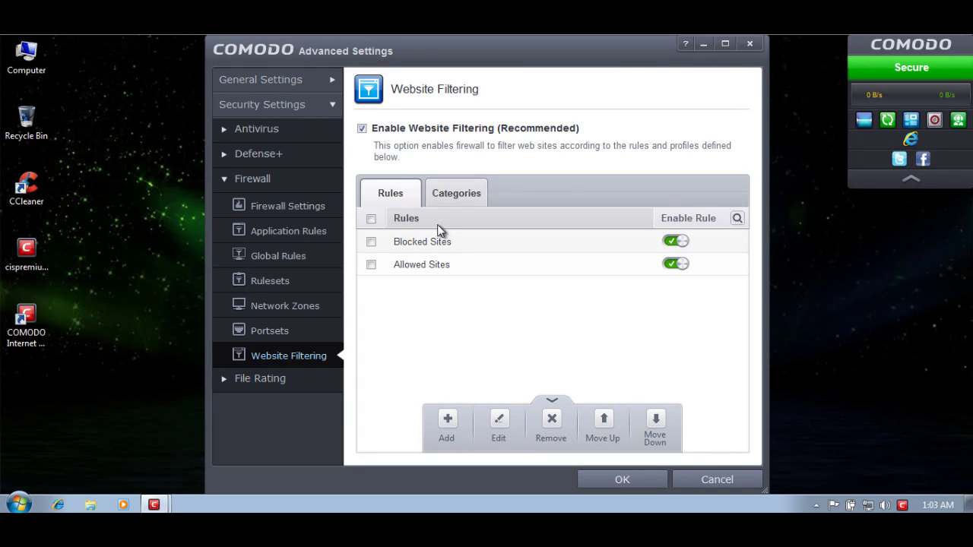
{"action": "left_click", "coordinate": [441, 245]}
{"action": "left_click", "coordinate": [450, 259]}
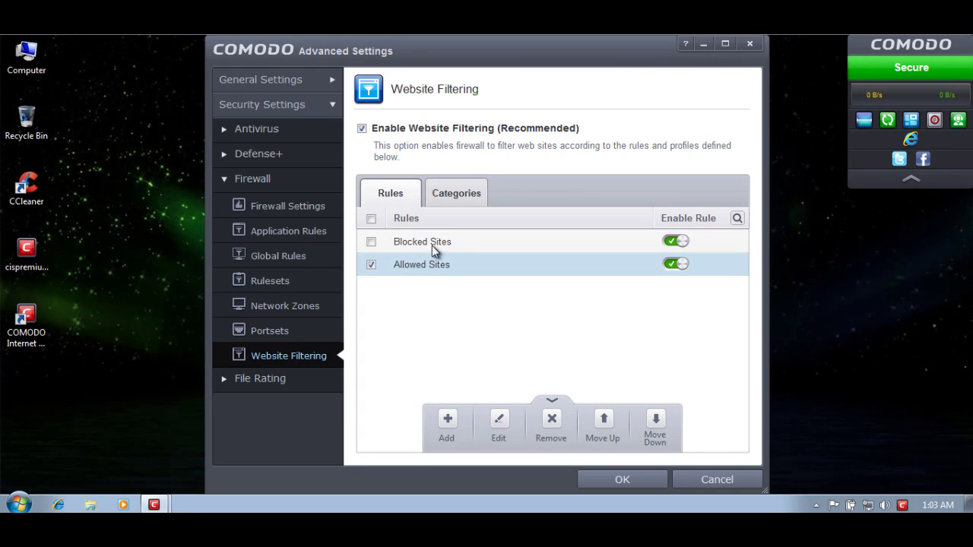
{"action": "left_click", "coordinate": [431, 246]}
{"action": "left_click", "coordinate": [549, 402]}
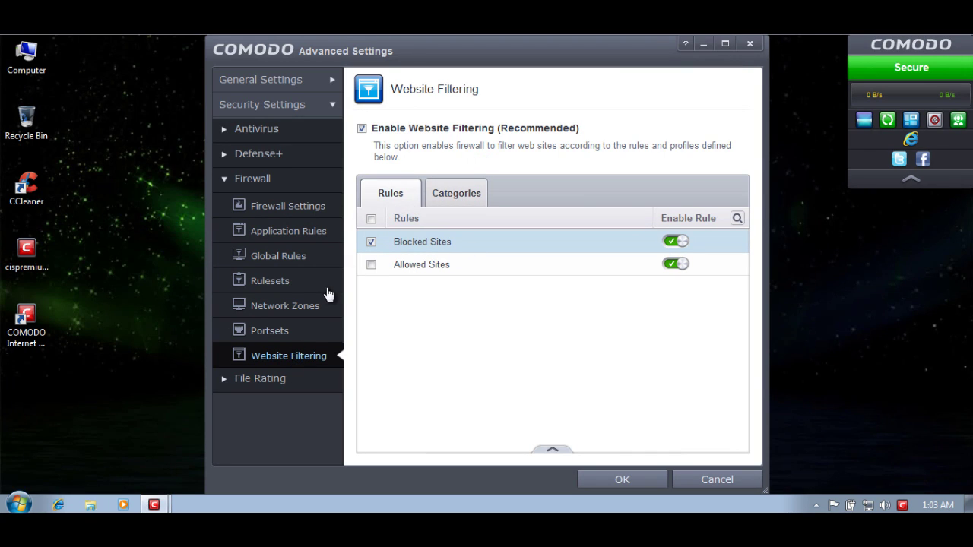
Step: Look over the File Rating categories and open the Behavior Blocker settings under Defense+
{"action": "left_click", "coordinate": [277, 379]}
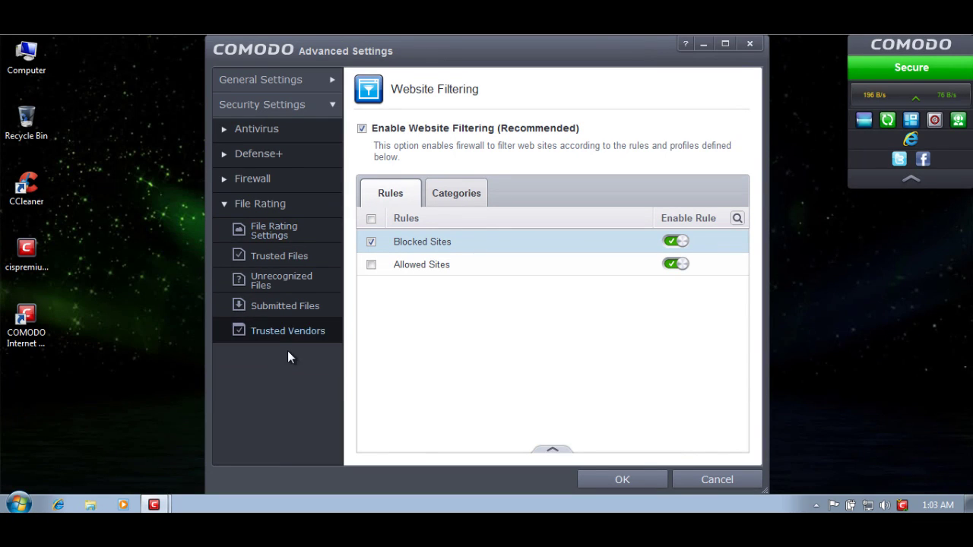
{"action": "left_click", "coordinate": [279, 182]}
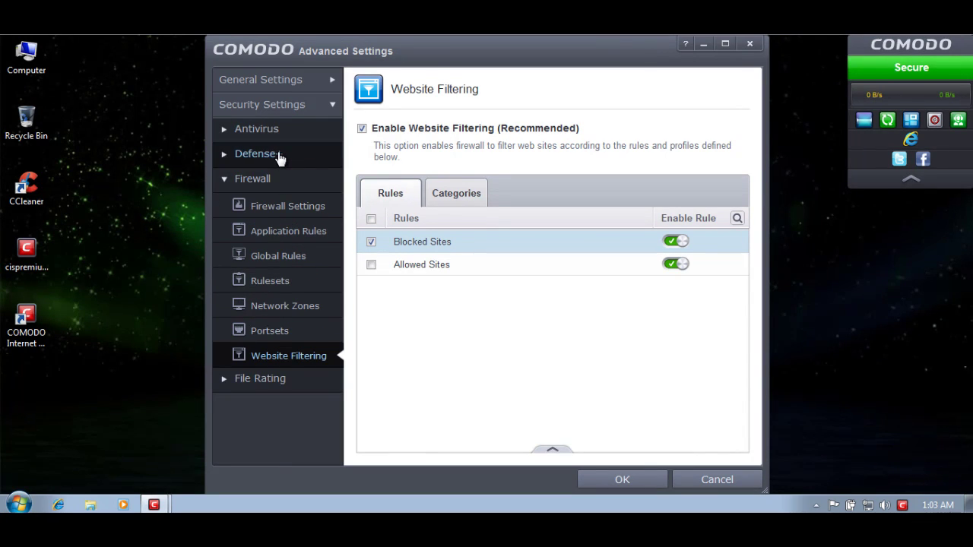
{"action": "left_click", "coordinate": [280, 155]}
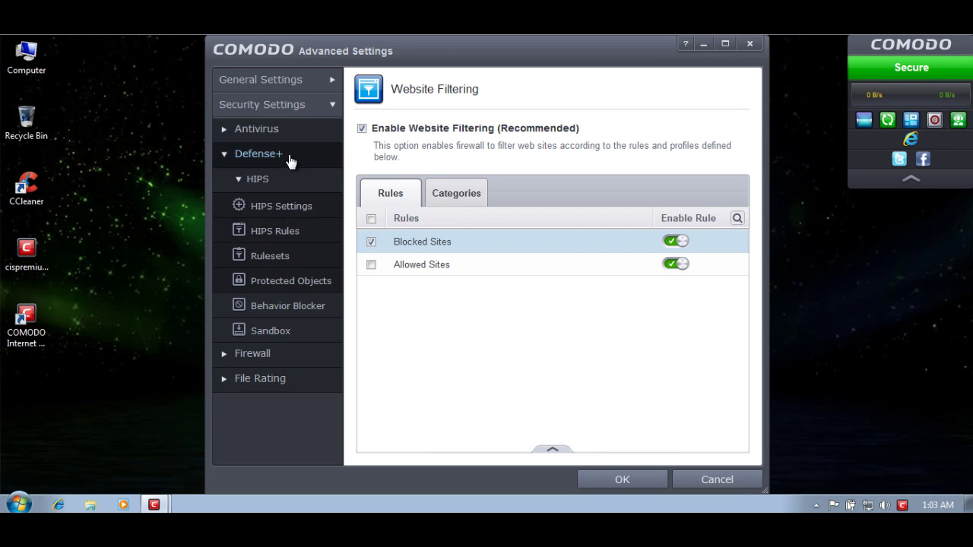
{"action": "left_click", "coordinate": [288, 159]}
{"action": "left_click", "coordinate": [276, 155]}
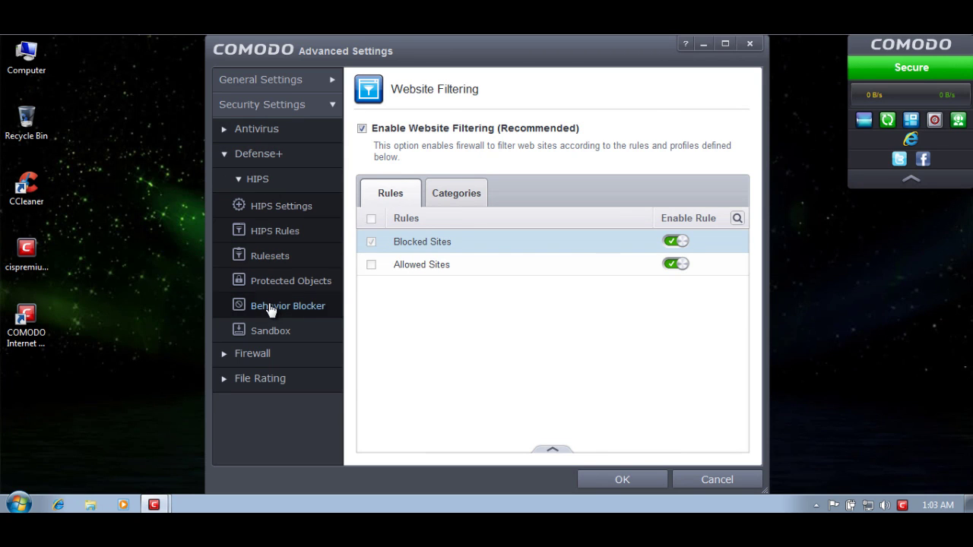
{"action": "left_click", "coordinate": [272, 307]}
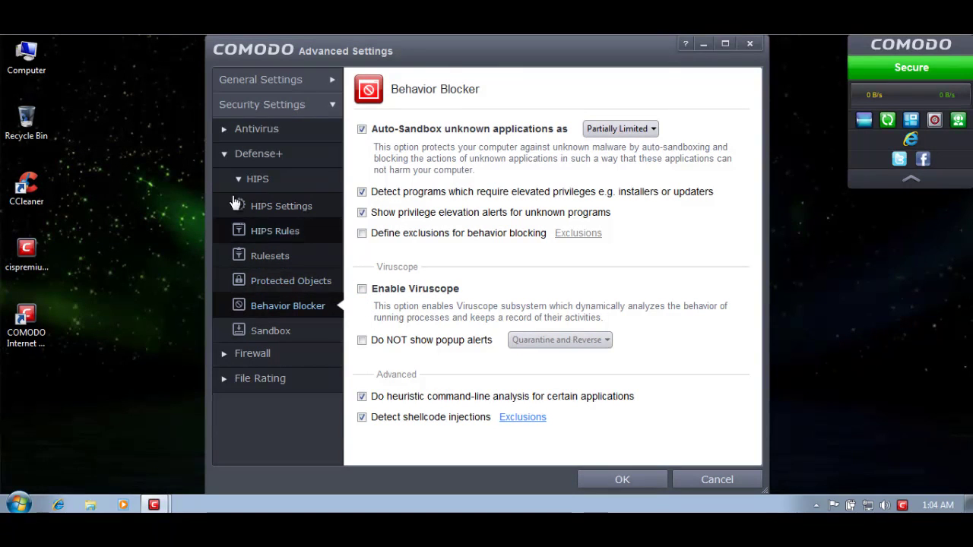
Step: Try Viruscope with popup alerts suppressed and the Quarantine and Reverse action, and turn both options off again
{"action": "left_click", "coordinate": [376, 292]}
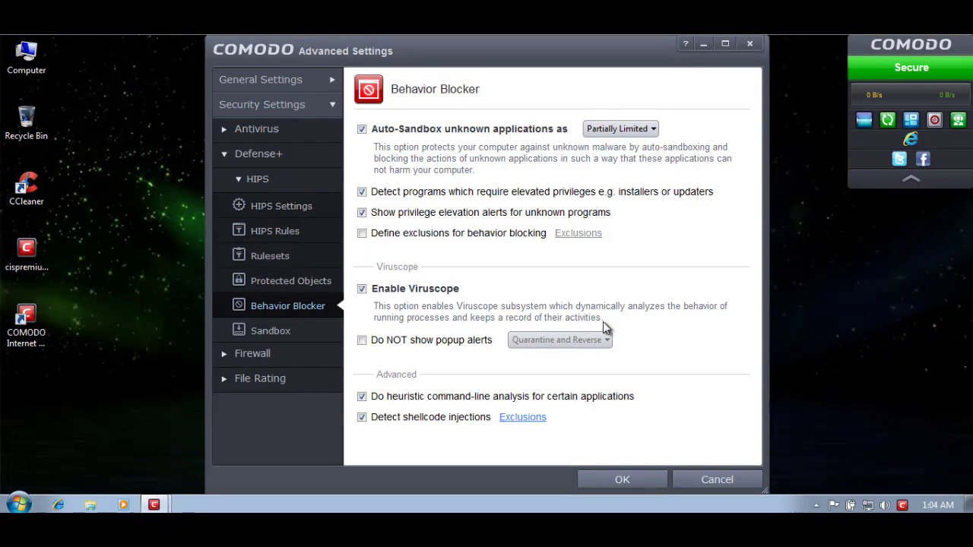
{"action": "left_click", "coordinate": [432, 342]}
{"action": "left_click", "coordinate": [524, 340]}
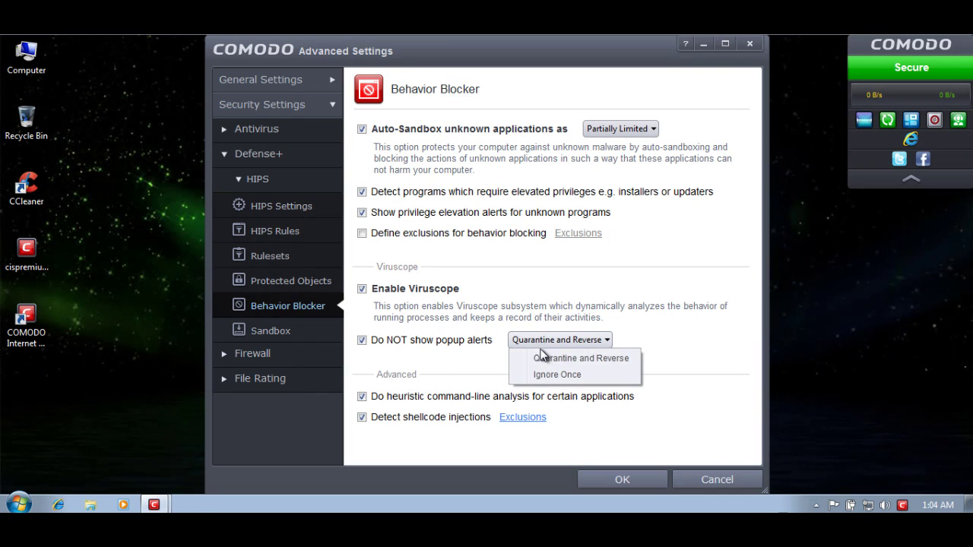
{"action": "left_click", "coordinate": [516, 354]}
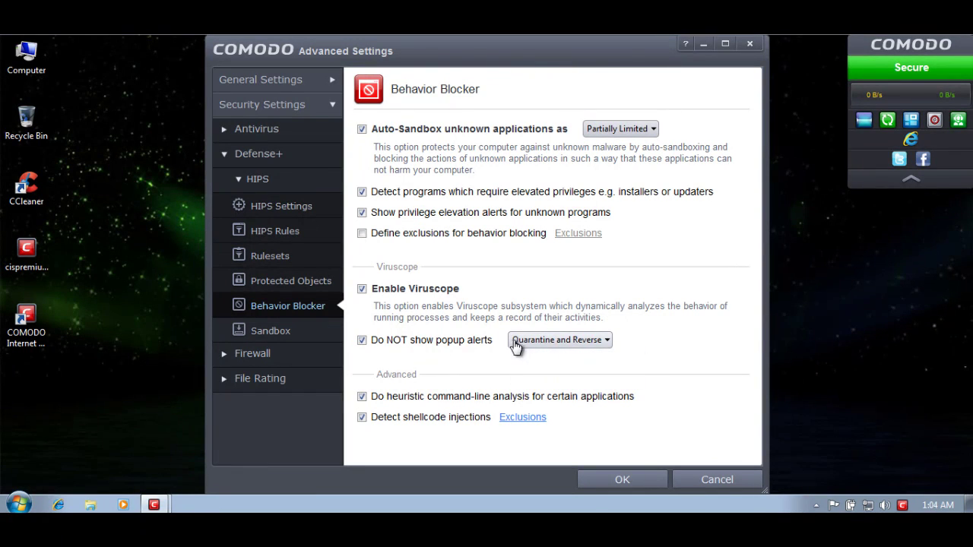
{"action": "left_click", "coordinate": [413, 345]}
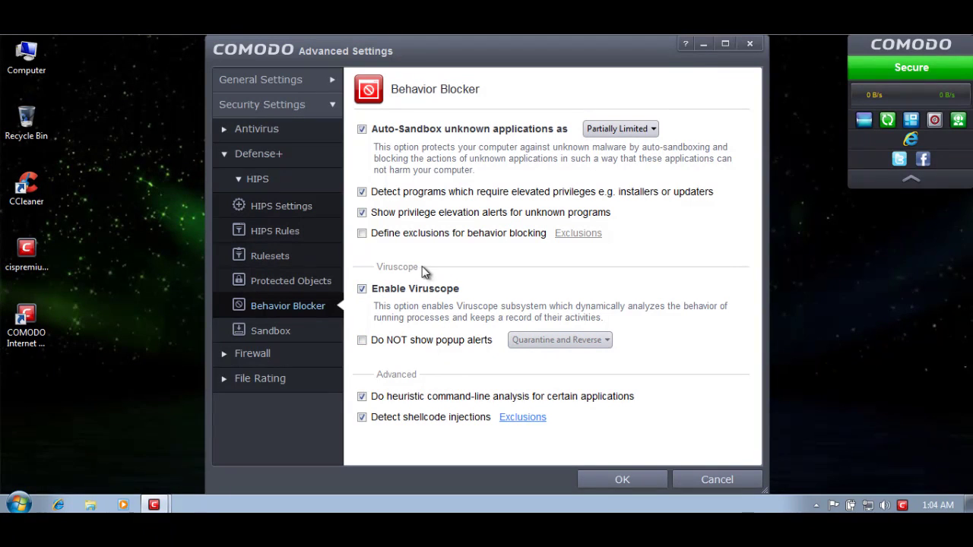
{"action": "left_click", "coordinate": [410, 290]}
Step: Expand General Settings, confirm the Advanced Settings and return to the Comodo home screen
{"action": "left_click", "coordinate": [319, 79]}
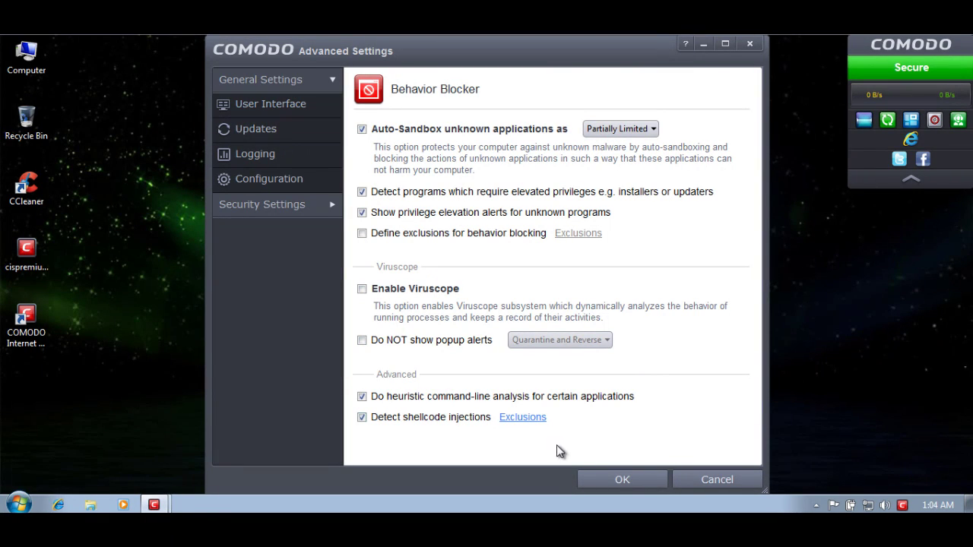
{"action": "left_click", "coordinate": [623, 479]}
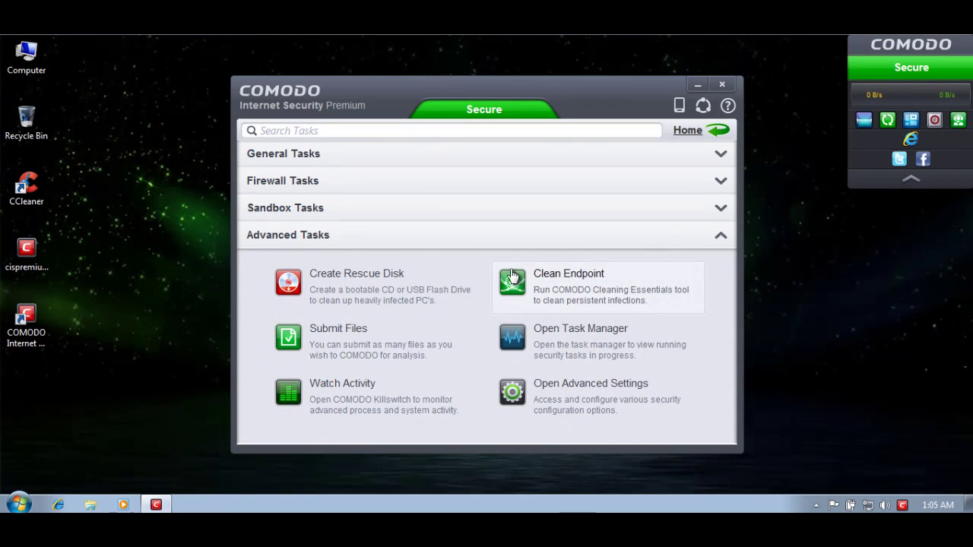
{"action": "left_click", "coordinate": [717, 130]}
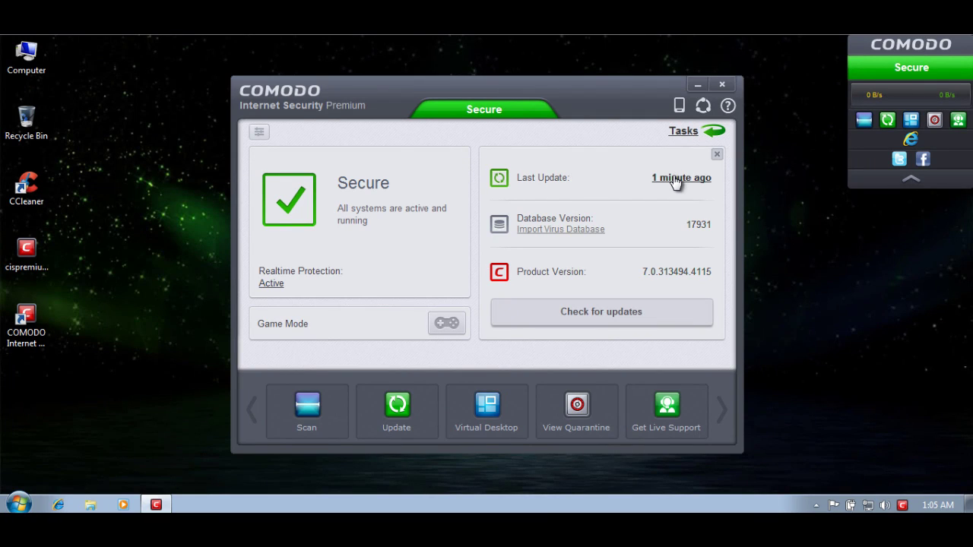
Step: Run a check for signature, website database and program updates, and close the updater and the Comodo window
{"action": "left_click", "coordinate": [566, 322]}
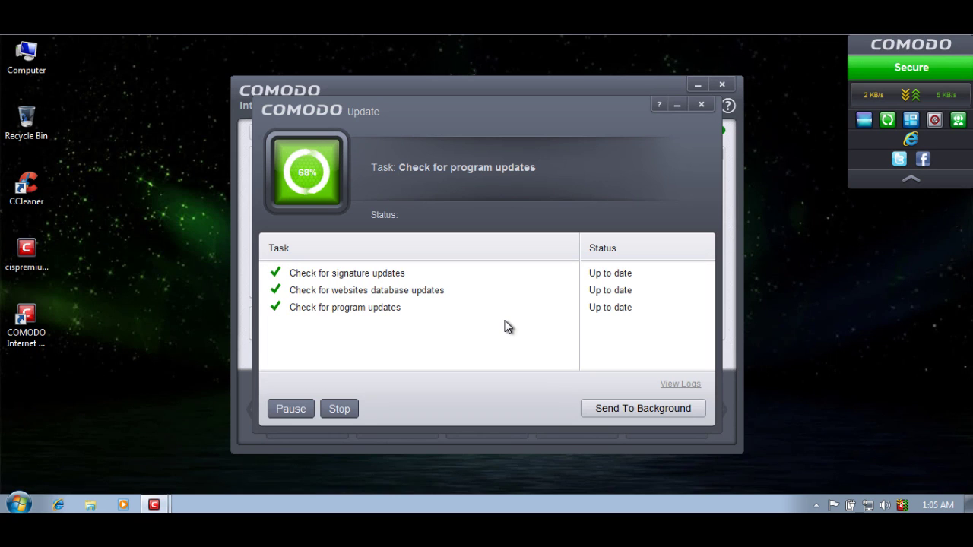
{"action": "left_click", "coordinate": [305, 411]}
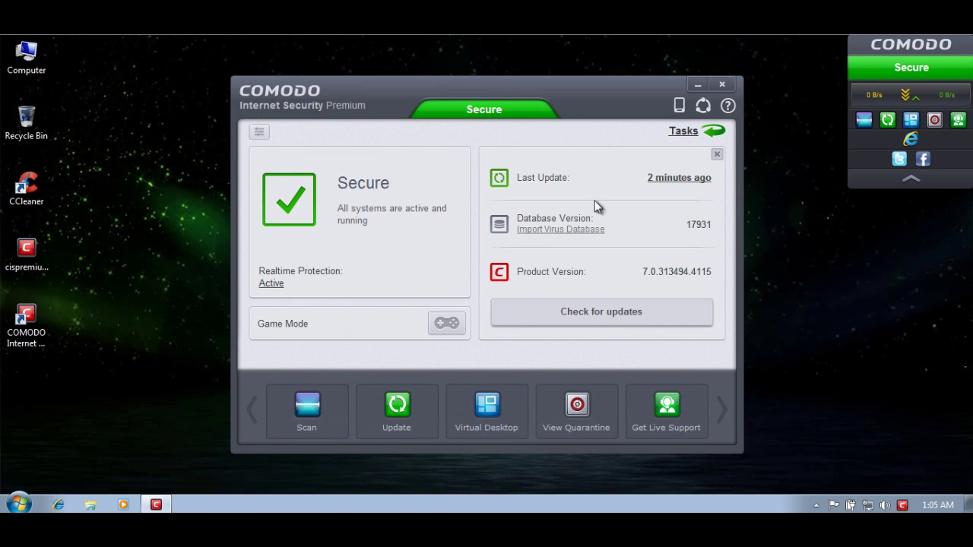
{"action": "left_click", "coordinate": [722, 85]}
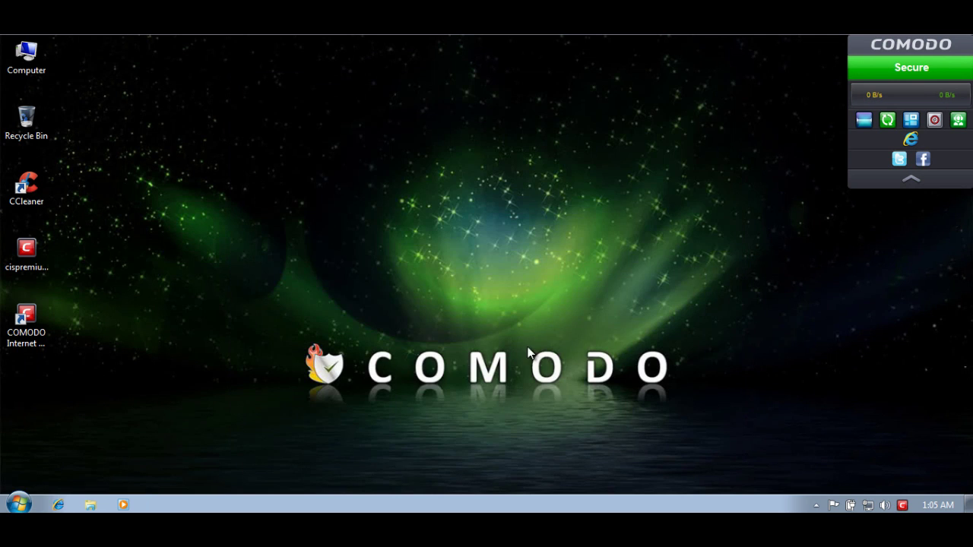
Step: Open Windows Task Manager from the desktop
{"action": "right_click", "coordinate": [367, 508]}
{"action": "left_click", "coordinate": [399, 458]}
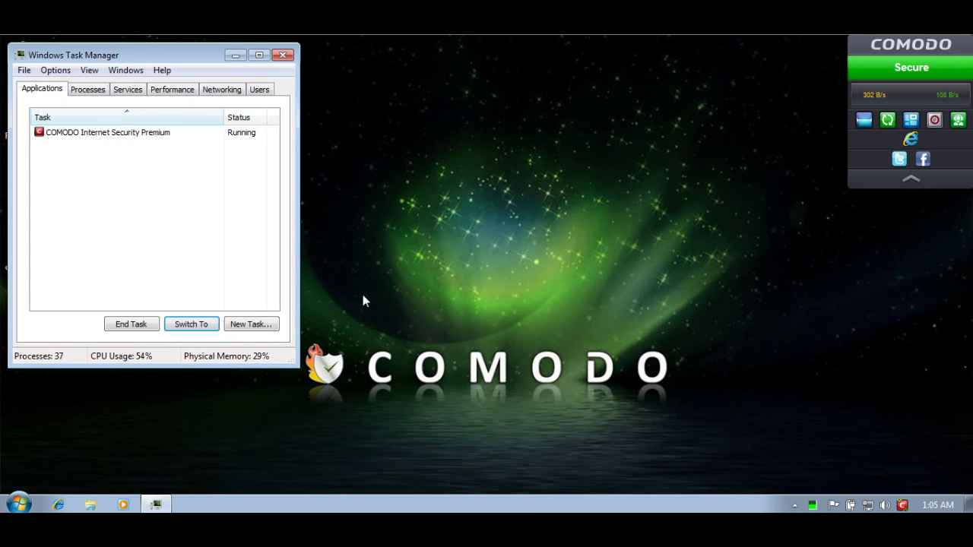
Step: List the processes of all users in Task Manager, enlarging its window and widening the Description column to show full descriptions
{"action": "left_click_drag", "start_coordinate": [94, 56], "coordinate": [315, 94]}
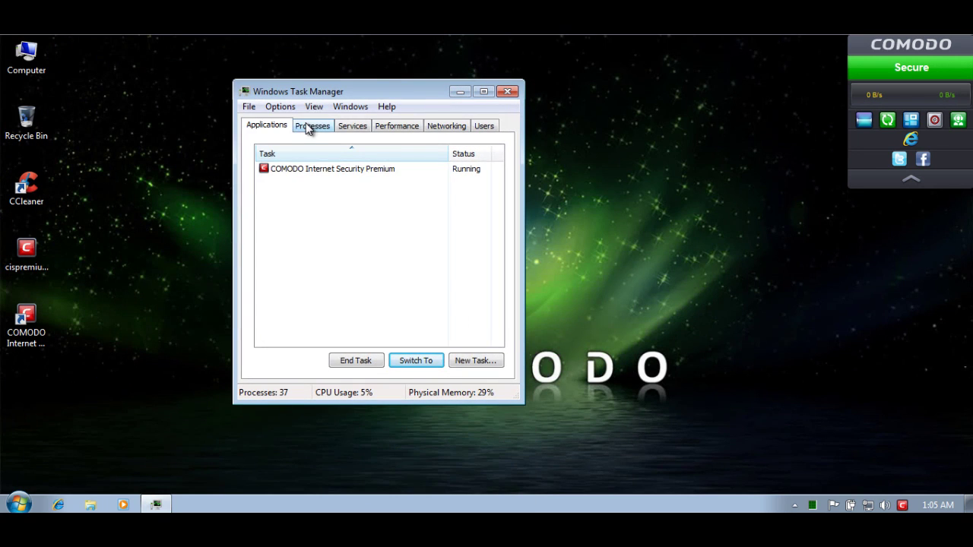
{"action": "left_click", "coordinate": [308, 127]}
{"action": "left_click", "coordinate": [273, 360]}
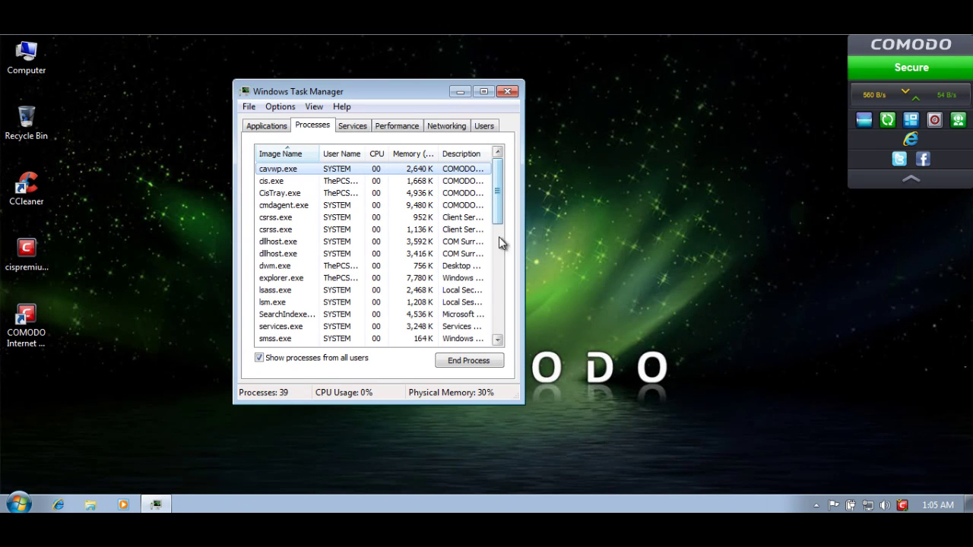
{"action": "left_click_drag", "start_coordinate": [522, 402], "coordinate": [745, 454]}
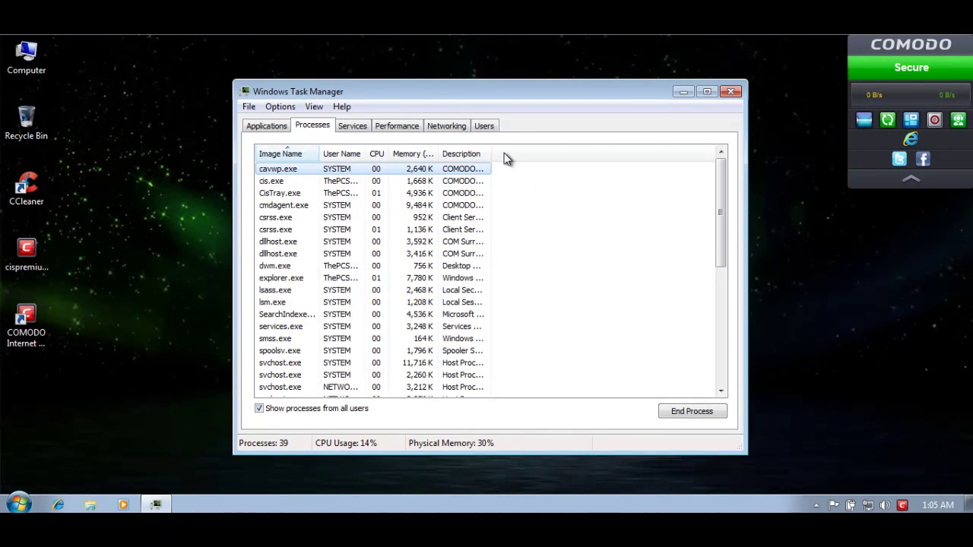
{"action": "left_click_drag", "start_coordinate": [491, 153], "coordinate": [674, 163]}
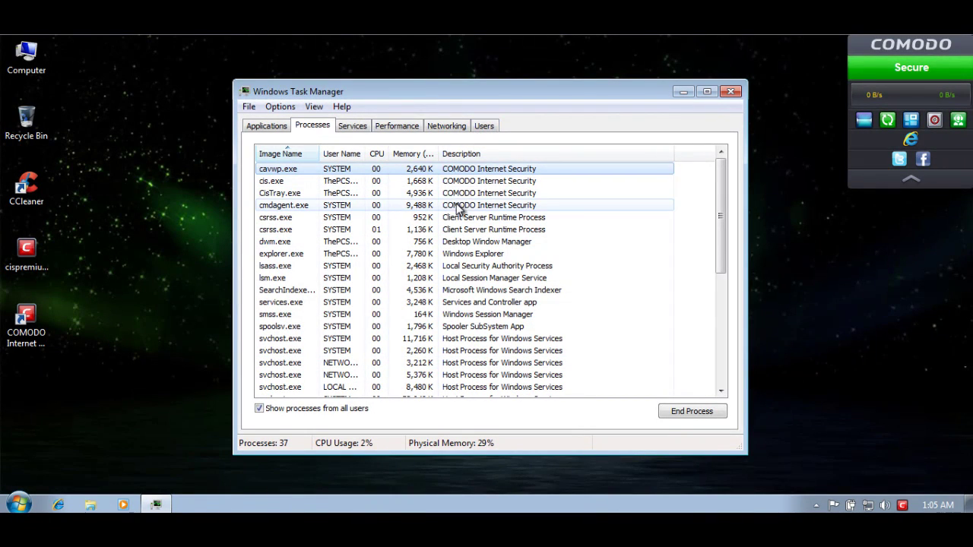
Step: Look through the whole process list, including the COMODO processes, and close Task Manager
{"action": "left_click_drag", "start_coordinate": [727, 191], "coordinate": [729, 330]}
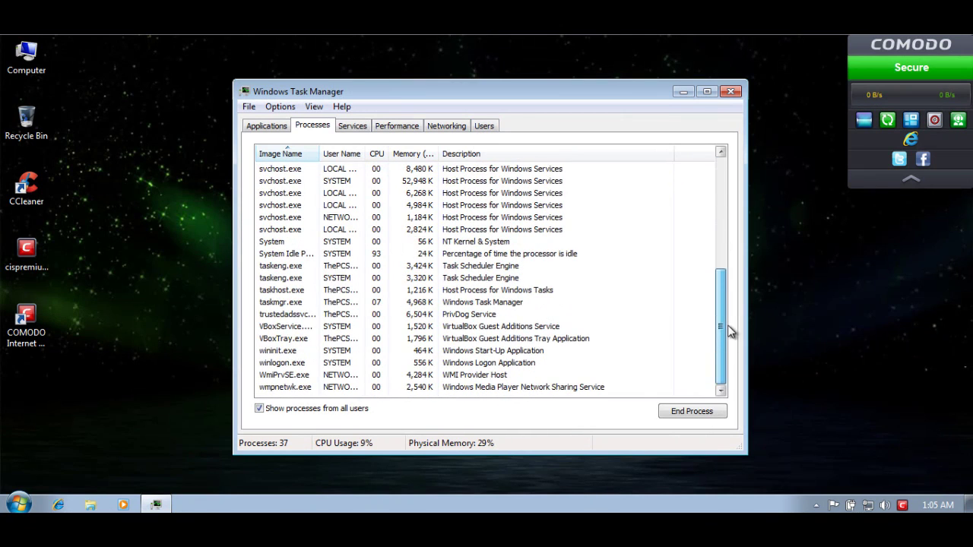
{"action": "left_click_drag", "start_coordinate": [728, 284], "coordinate": [728, 174]}
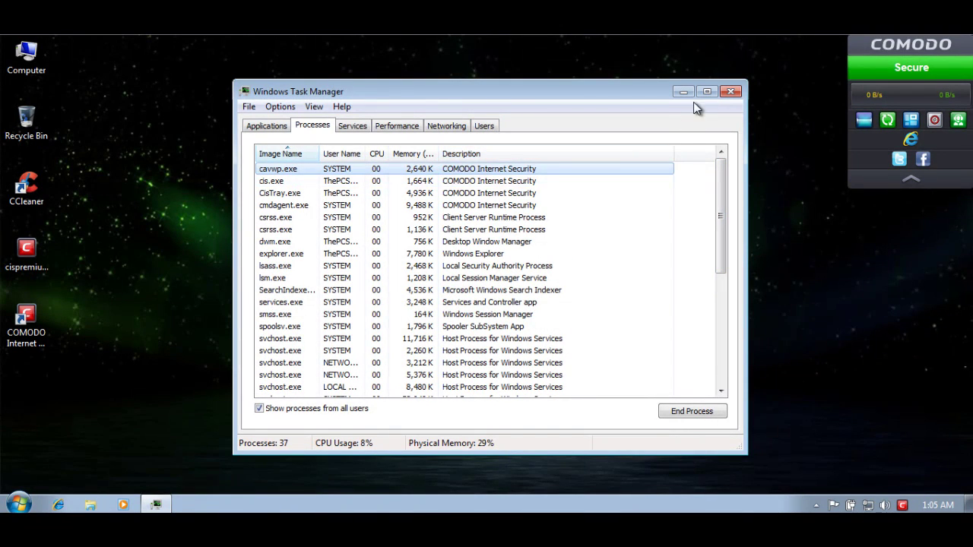
{"action": "left_click", "coordinate": [729, 91]}
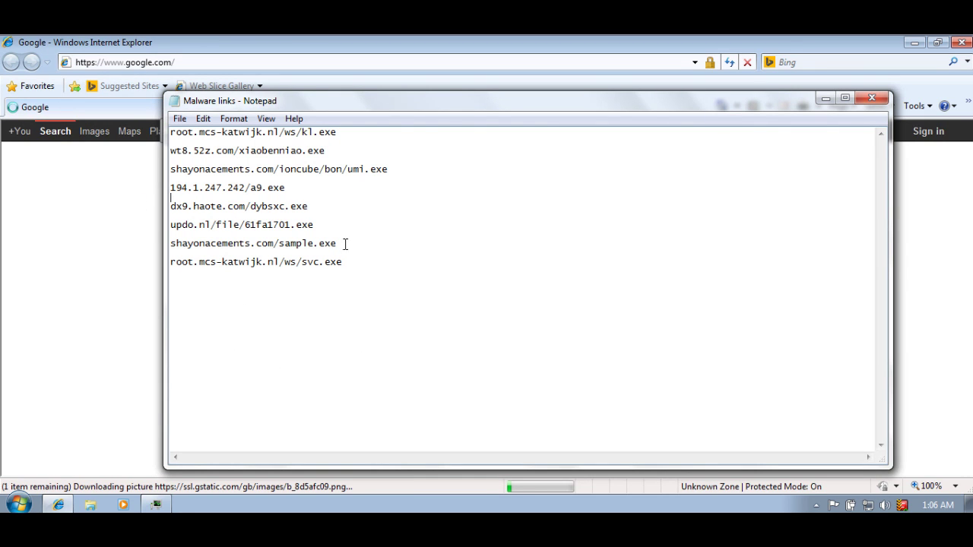
Step: Copy the root.mcs-katwijk.nl/ws/kl.exe link from the Malware links note and open it in Internet Explorer
{"action": "left_click_drag", "start_coordinate": [337, 132], "coordinate": [89, 124]}
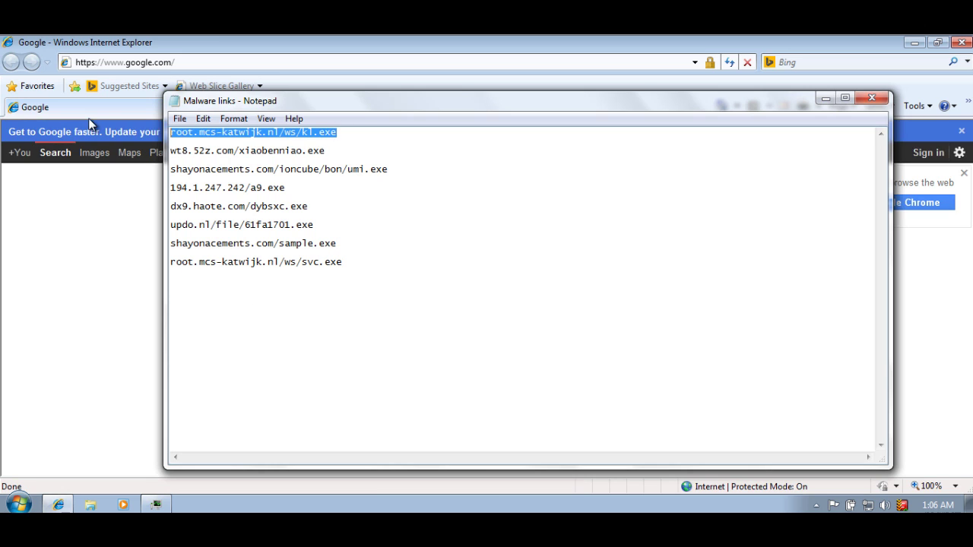
{"action": "left_click", "coordinate": [101, 219]}
{"action": "left_click", "coordinate": [121, 62]}
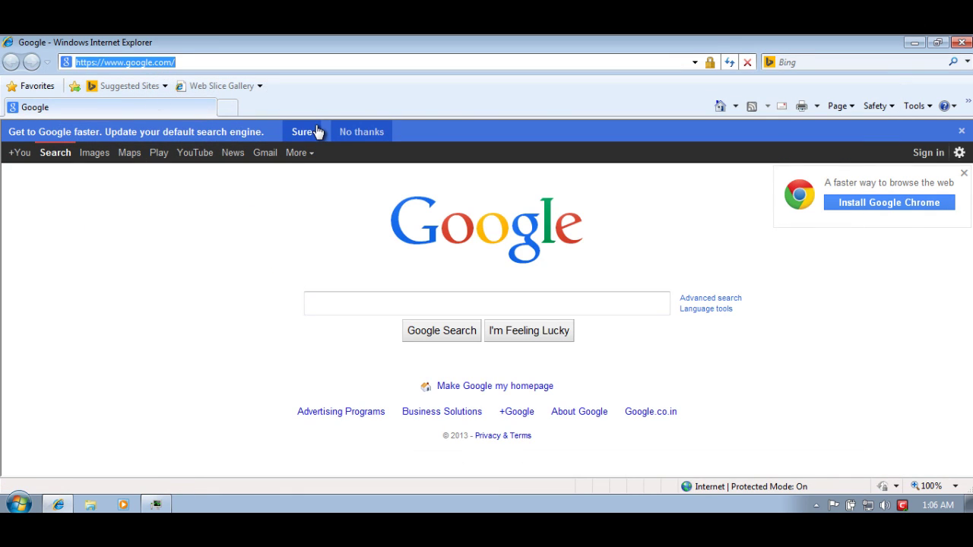
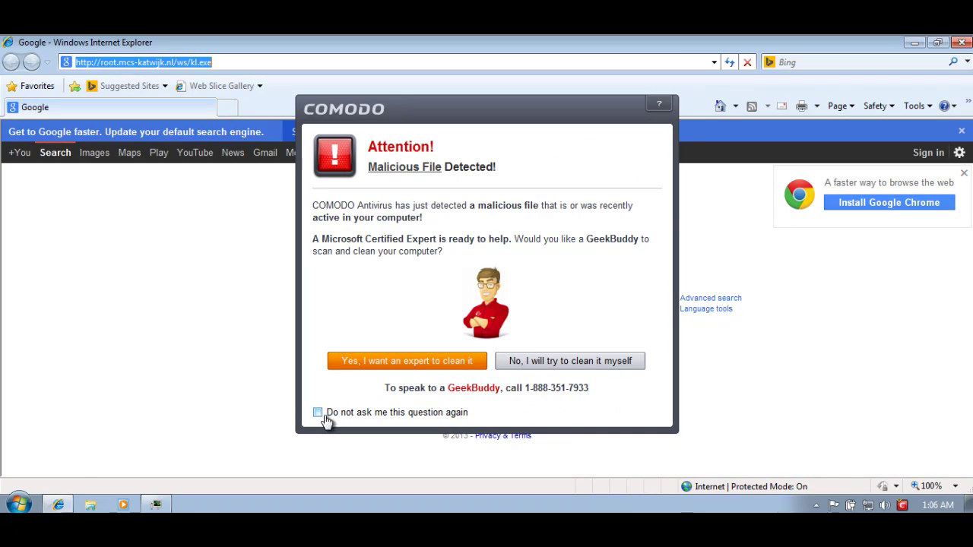
Step: Decline the GeekBuddy cleanup offer with the option not to be asked again, and dismiss the antivirus alert for kl[1].exe
{"action": "left_click", "coordinate": [319, 413]}
{"action": "left_click", "coordinate": [576, 362]}
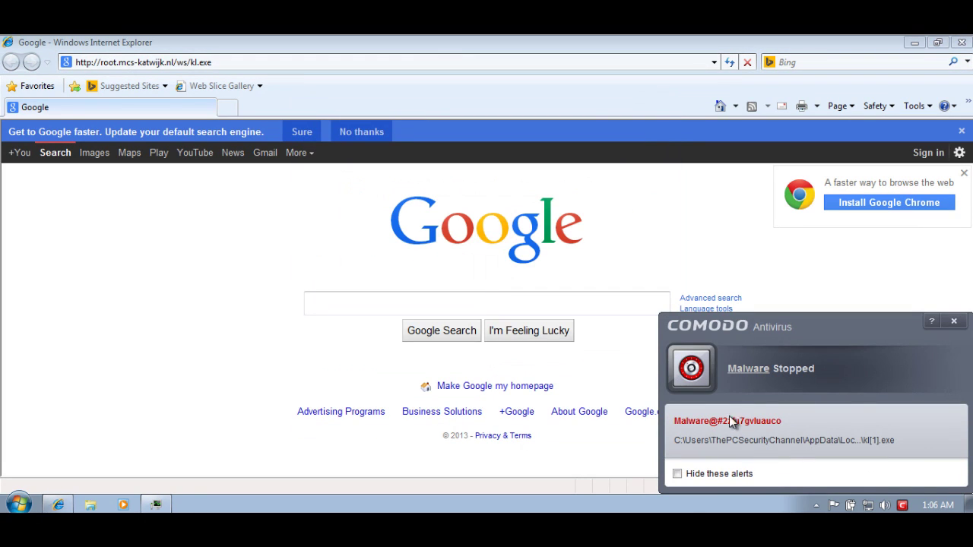
{"action": "left_click", "coordinate": [954, 320]}
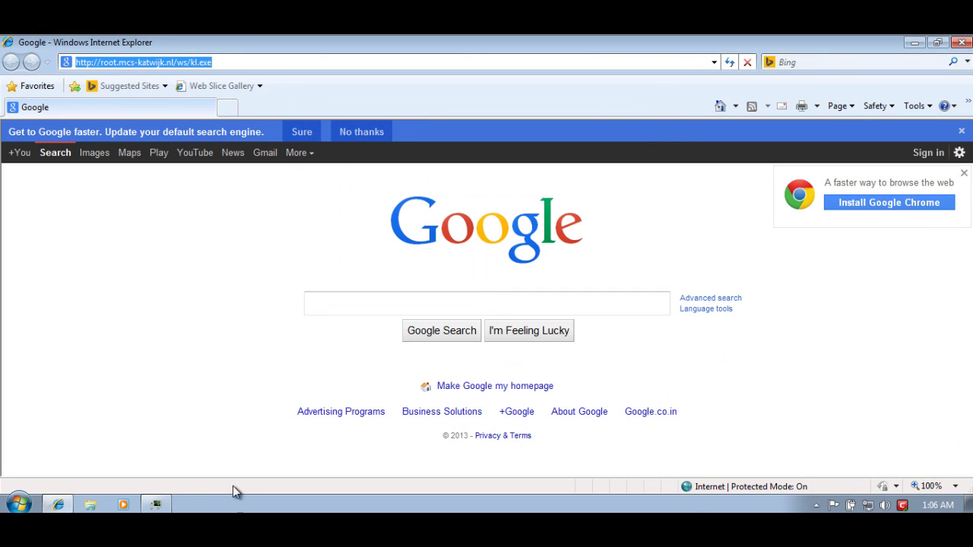
Step: Copy the wt8.52z.com/xiaobenniao.exe link from the Malware links note in Notepad and open it in Internet Explorer
{"action": "key", "text": "alt+Tab"}
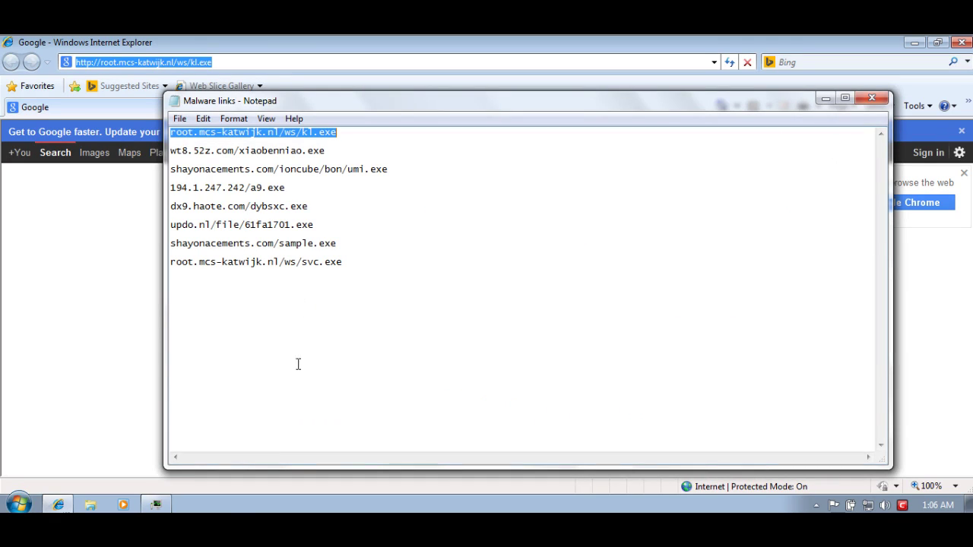
{"action": "double_click", "coordinate": [325, 146]}
{"action": "key", "text": "ctrl+c"}
{"action": "key", "text": "alt+Tab"}
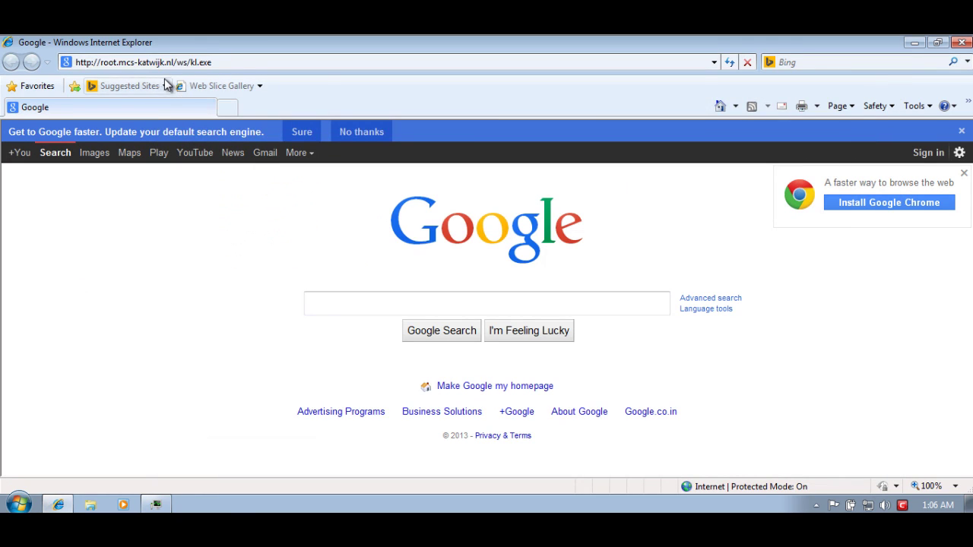
{"action": "left_click", "coordinate": [167, 62]}
{"action": "key", "text": "ctrl+v"}
{"action": "key", "text": "Return"}
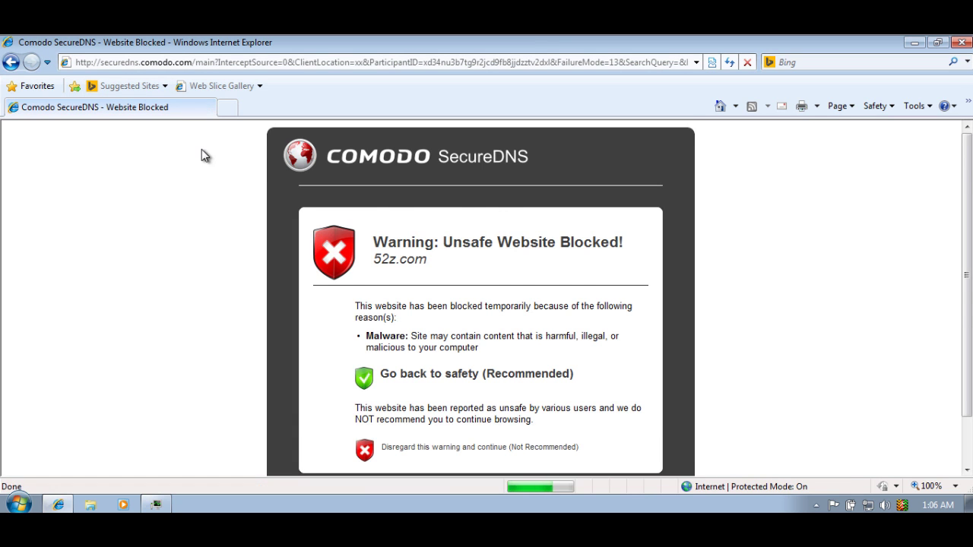
Step: Read through the Comodo SecureDNS page for 52z.com and choose to go back to safety
{"action": "scroll", "coordinate": [205, 153], "scroll_direction": "down", "scroll_amount": 1}
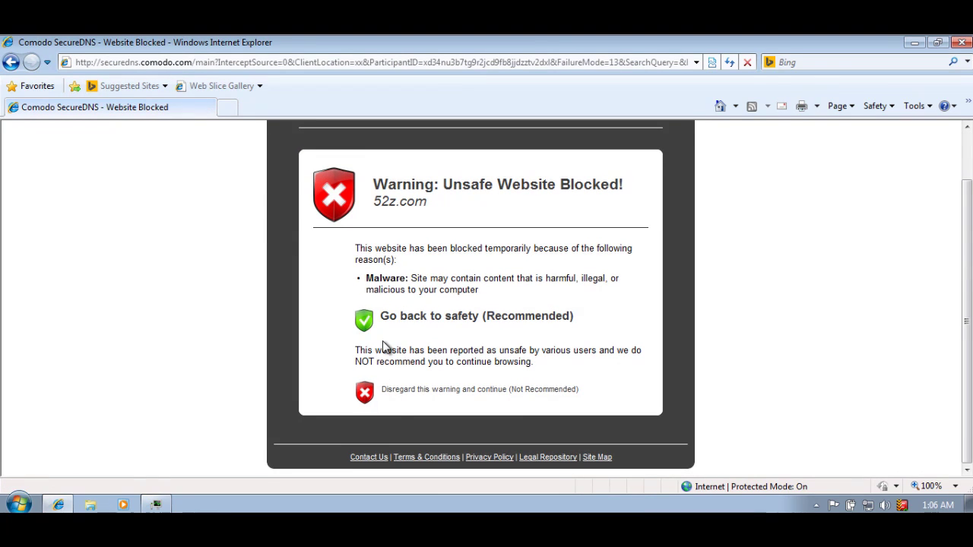
{"action": "scroll", "coordinate": [366, 311], "scroll_direction": "up", "scroll_amount": 1}
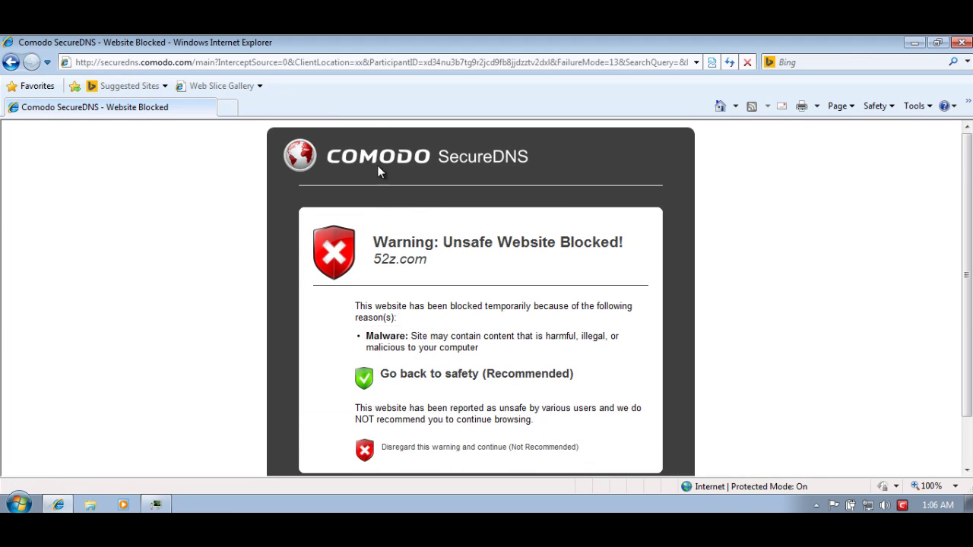
{"action": "scroll", "coordinate": [517, 171], "scroll_direction": "down", "scroll_amount": 1}
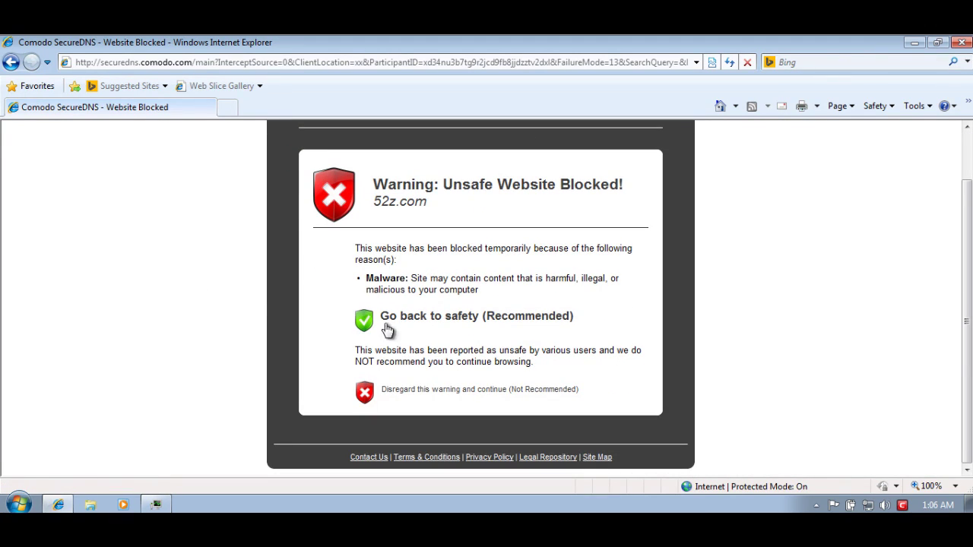
{"action": "left_click", "coordinate": [386, 316]}
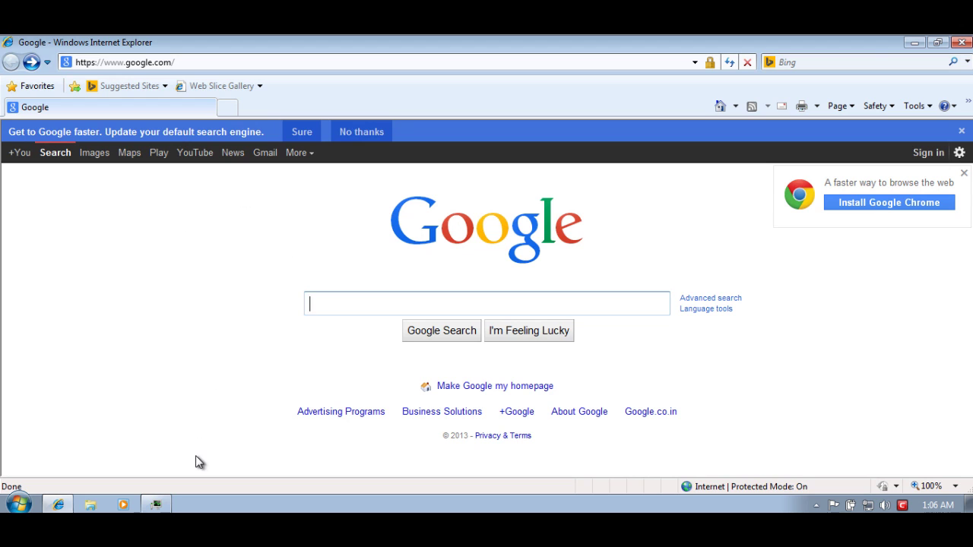
Step: Open the shayonacements.com/ioncube/bon/umi.exe link from the Malware links note in Internet Explorer and dismiss the antivirus alert
{"action": "left_click", "coordinate": [156, 504]}
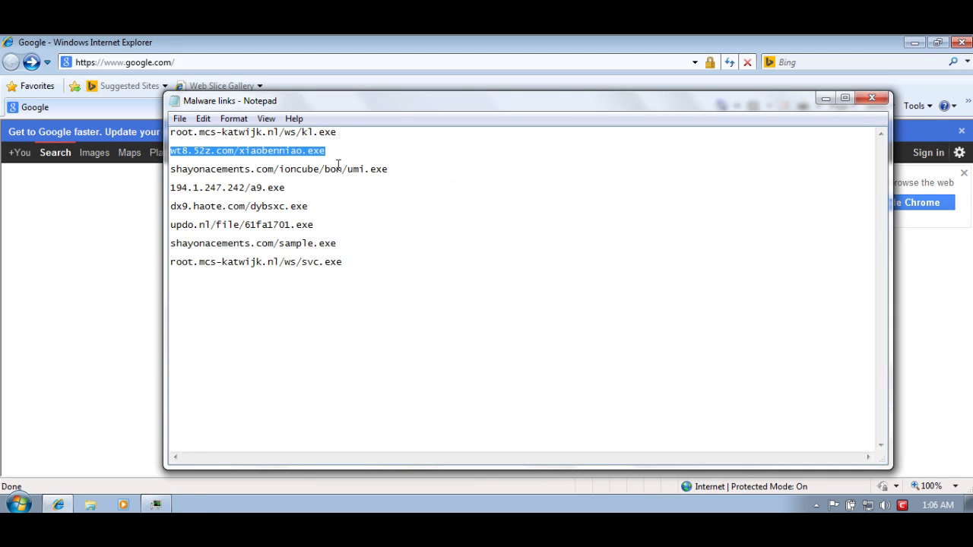
{"action": "left_click_drag", "start_coordinate": [400, 171], "coordinate": [364, 156]}
{"action": "left_click", "coordinate": [58, 224]}
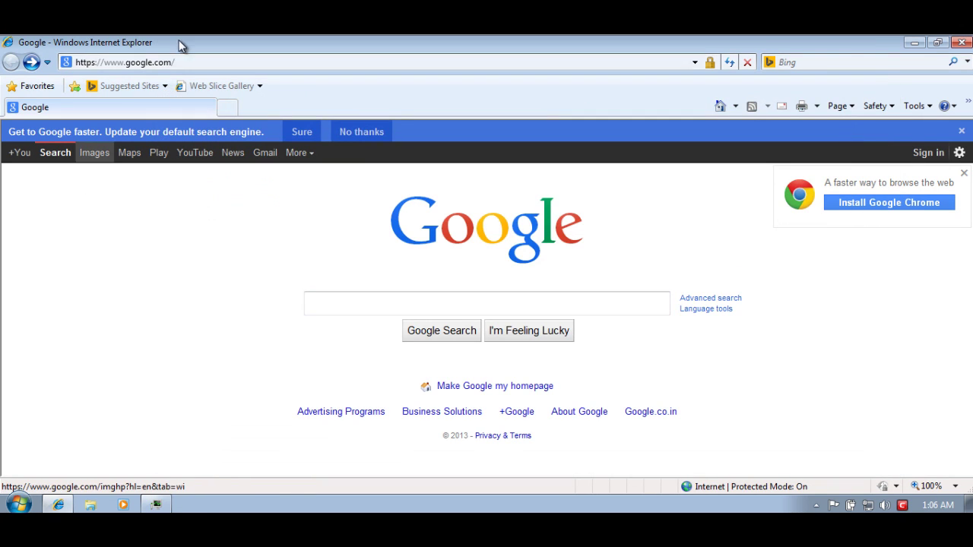
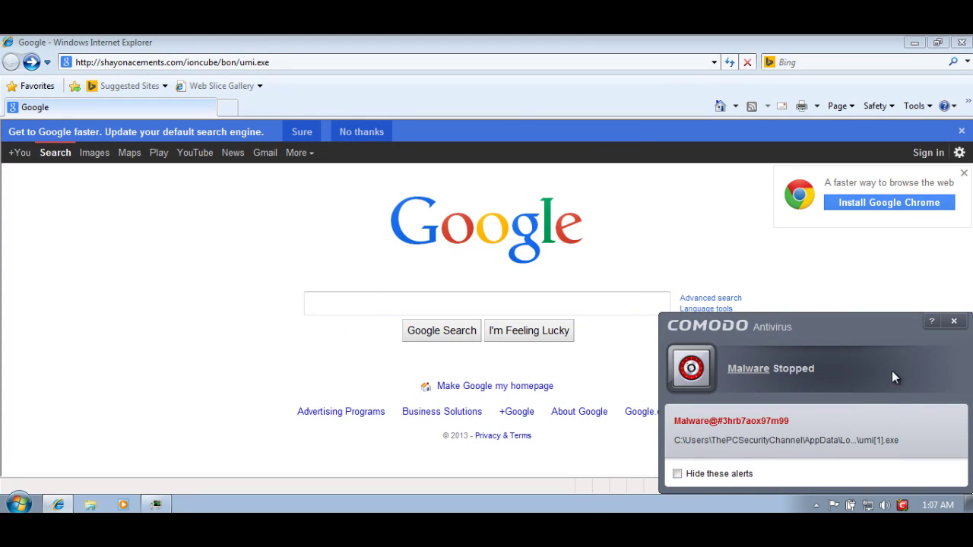
{"action": "left_click", "coordinate": [954, 323]}
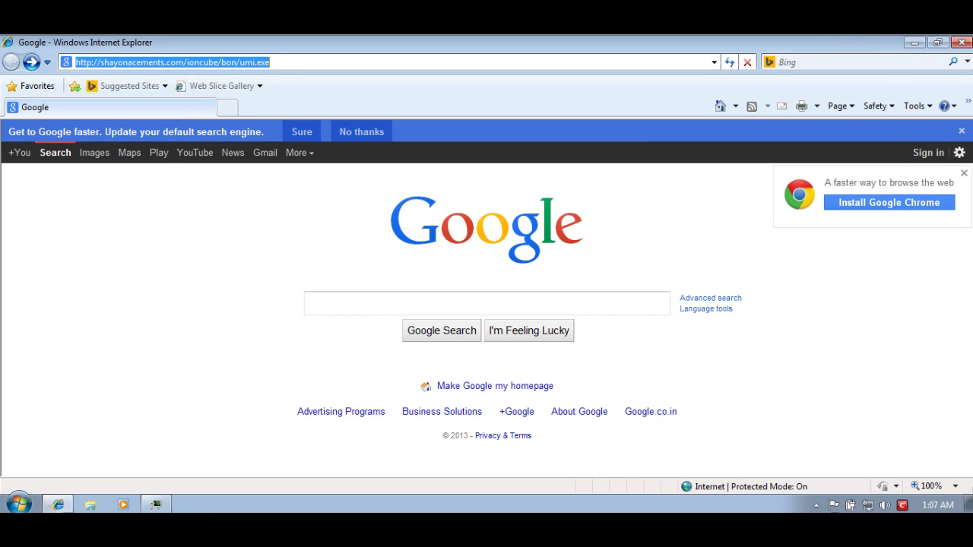
Step: Copy the 194.1.247.242/a9.exe link from the Malware links note and open it in Internet Explorer
{"action": "key", "text": "alt+Tab"}
{"action": "double_click", "coordinate": [292, 190]}
{"action": "left_click_drag", "start_coordinate": [289, 188], "coordinate": [275, 174]}
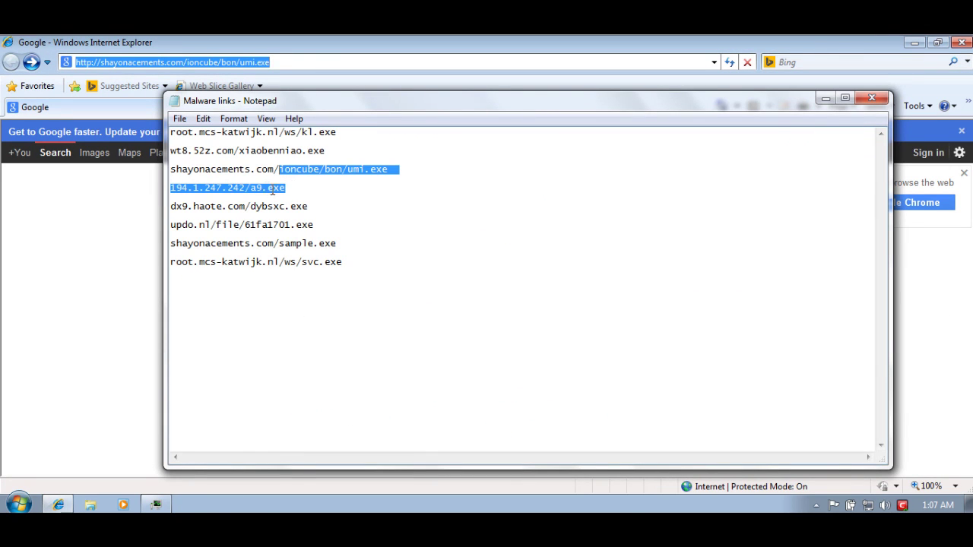
{"action": "left_click", "coordinate": [289, 188]}
{"action": "double_click", "coordinate": [288, 187]}
{"action": "left_click", "coordinate": [91, 260]}
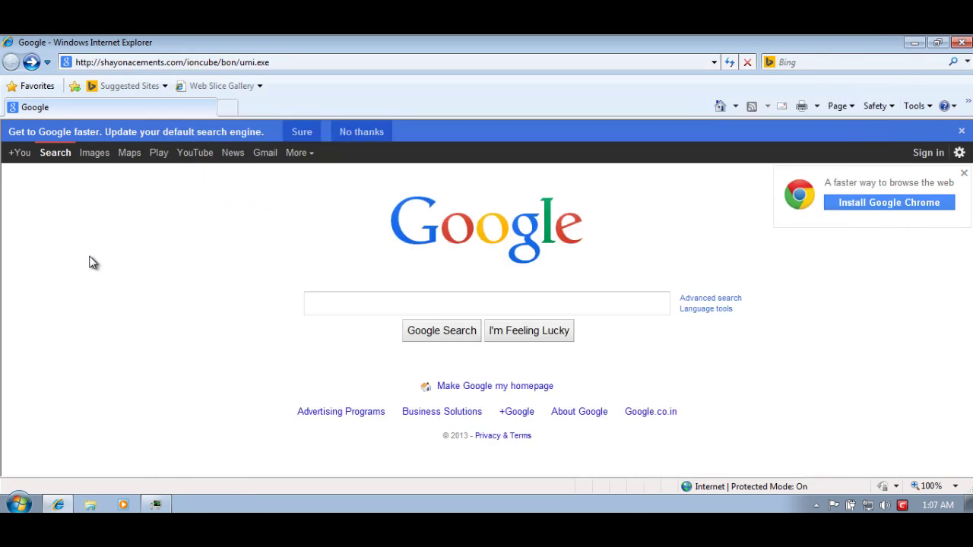
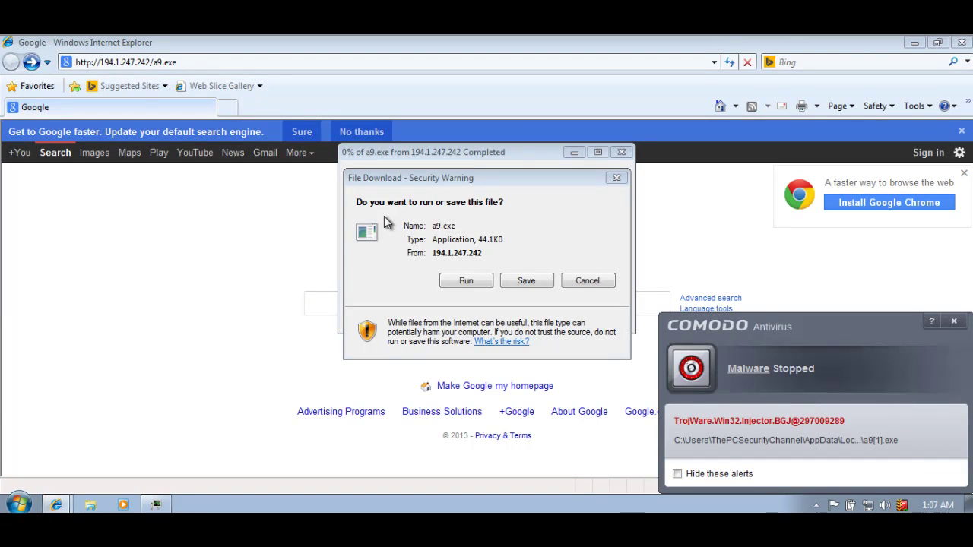
Step: Try to run the downloaded a9.exe and dismiss the antivirus alert
{"action": "left_click", "coordinate": [463, 281]}
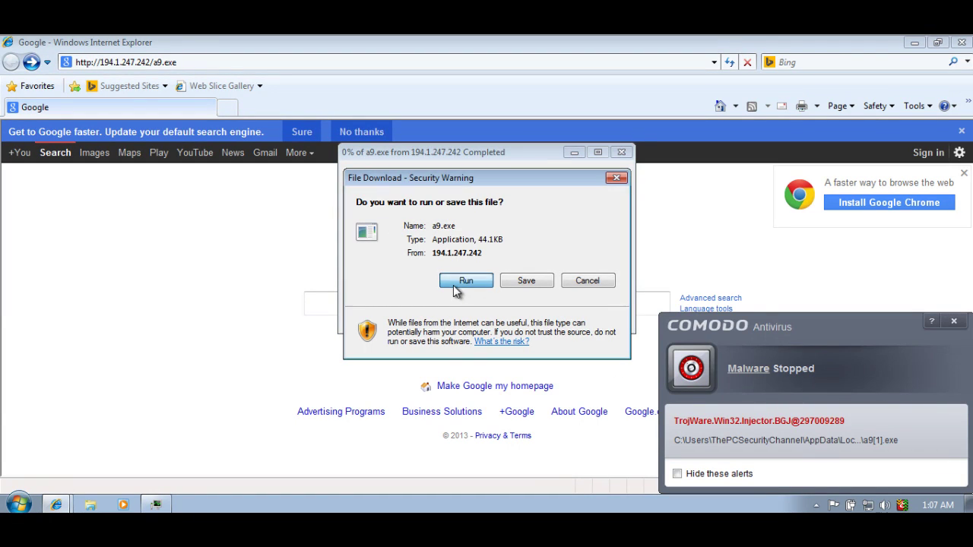
{"action": "left_click", "coordinate": [478, 283]}
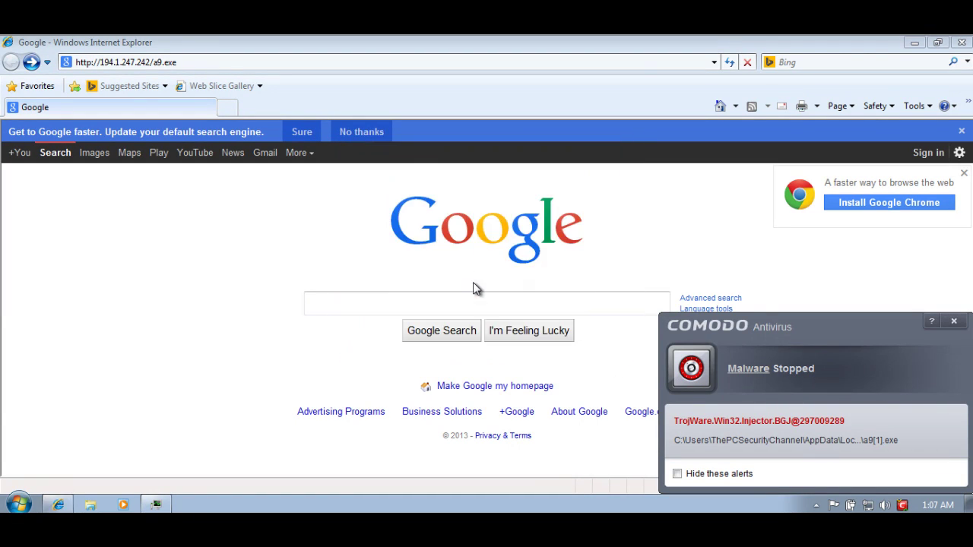
{"action": "left_click", "coordinate": [953, 321]}
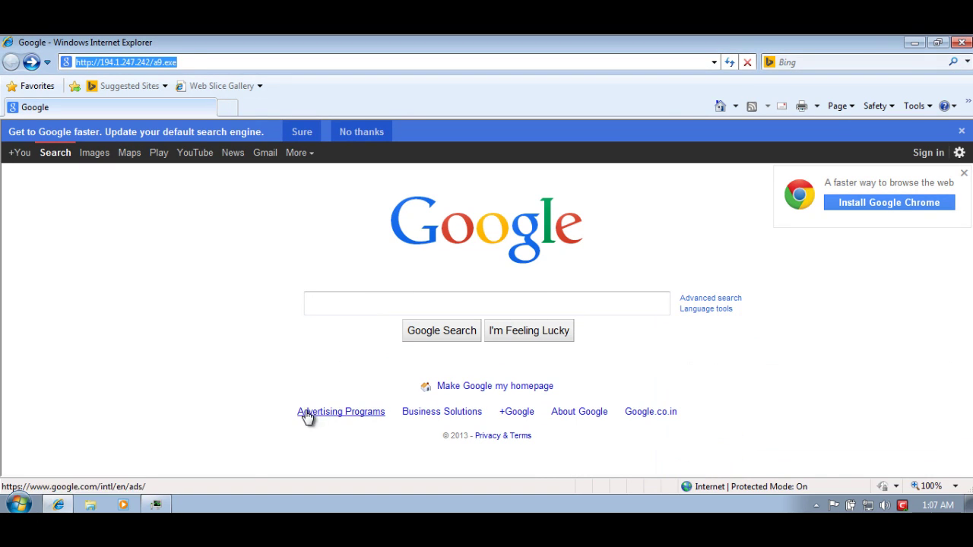
Step: Copy the dx9.haote.com/dybsxc.exe link from the Malware links note in Notepad and open it in Internet Explorer
{"action": "key", "text": "alt+Tab"}
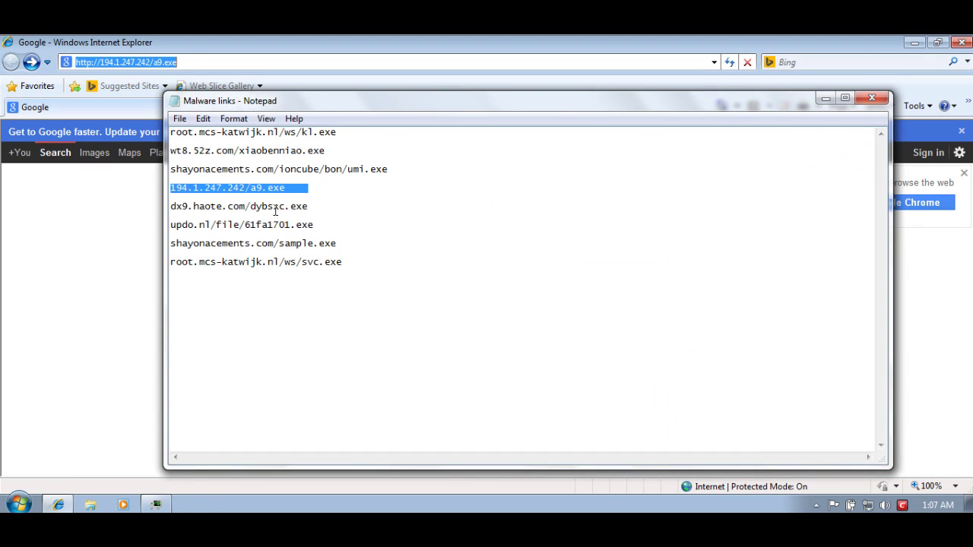
{"action": "double_click", "coordinate": [317, 206]}
{"action": "key", "text": "ctrl+c"}
{"action": "left_click", "coordinate": [104, 255]}
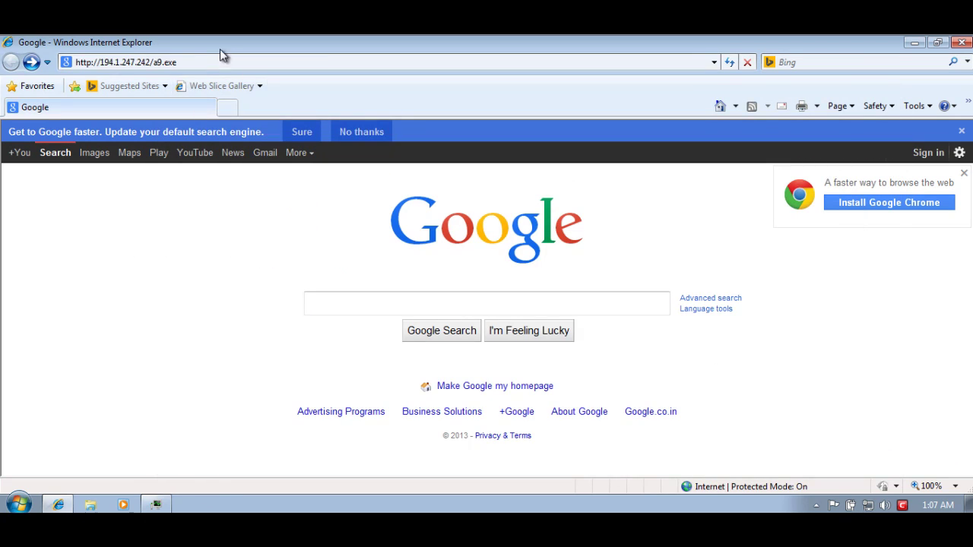
{"action": "left_click", "coordinate": [209, 62]}
{"action": "key", "text": "ctrl+v"}
{"action": "key", "text": "Return"}
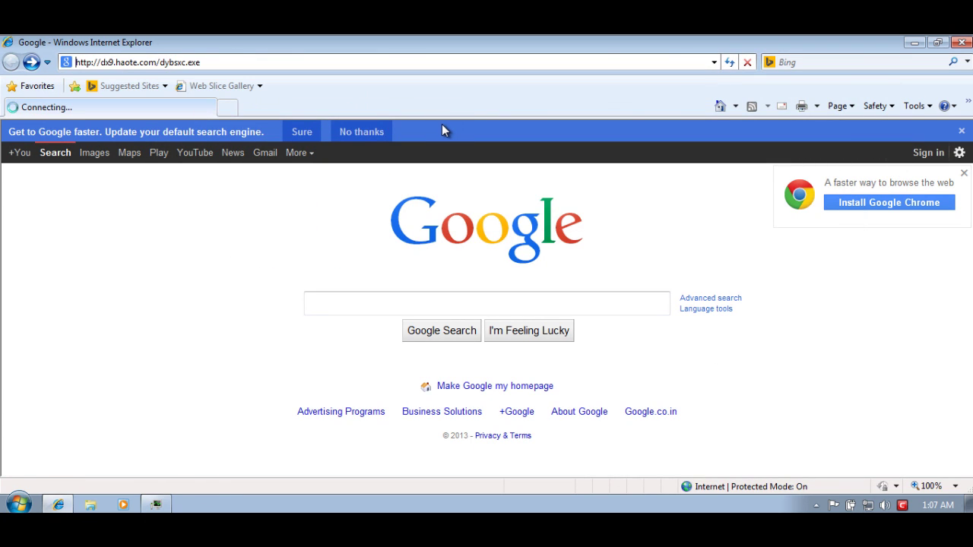
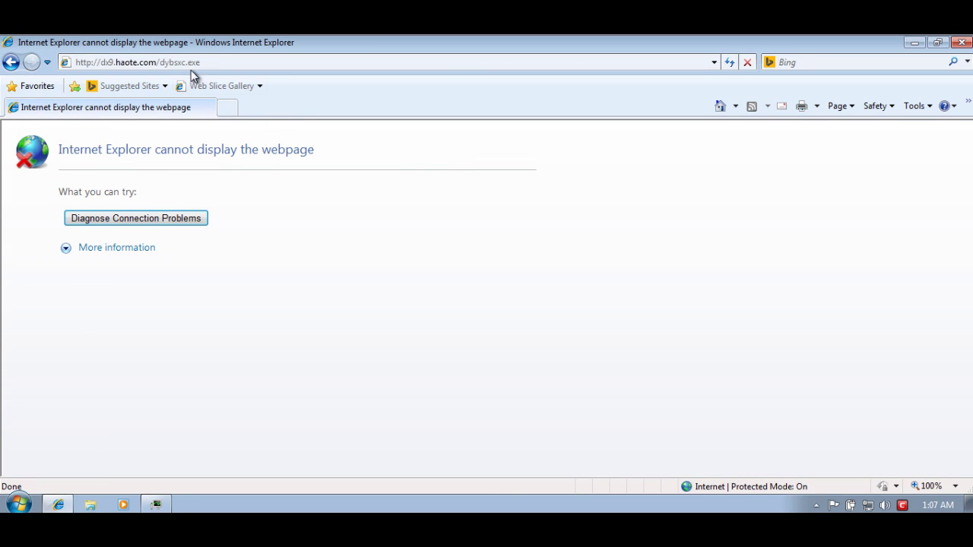
Step: Copy the updo.nl/file/61fa1701.exe link from the Malware links note in Notepad and open it in Internet Explorer
{"action": "left_click", "coordinate": [155, 505]}
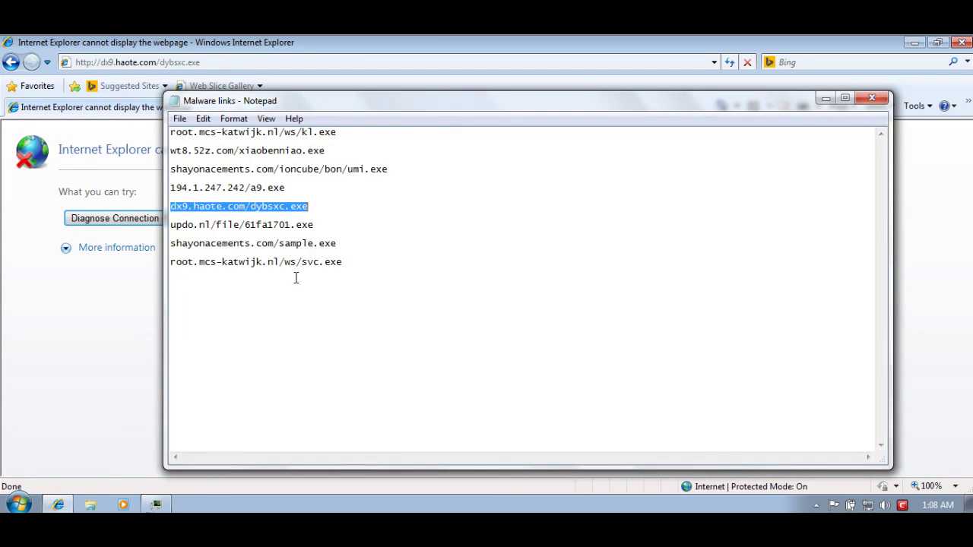
{"action": "left_click", "coordinate": [311, 225]}
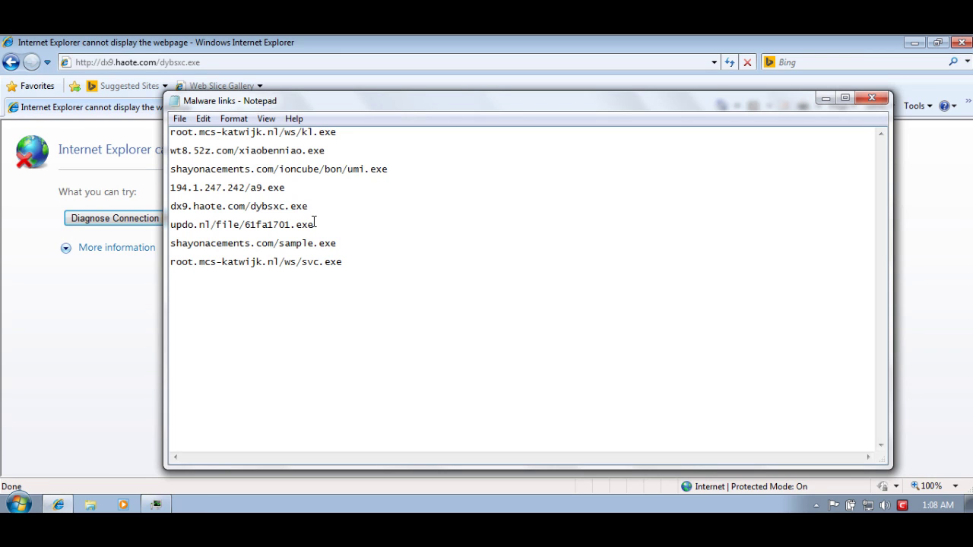
{"action": "double_click", "coordinate": [312, 222]}
{"action": "key", "text": "ctrl+c"}
{"action": "left_click", "coordinate": [129, 302]}
{"action": "left_click", "coordinate": [217, 64]}
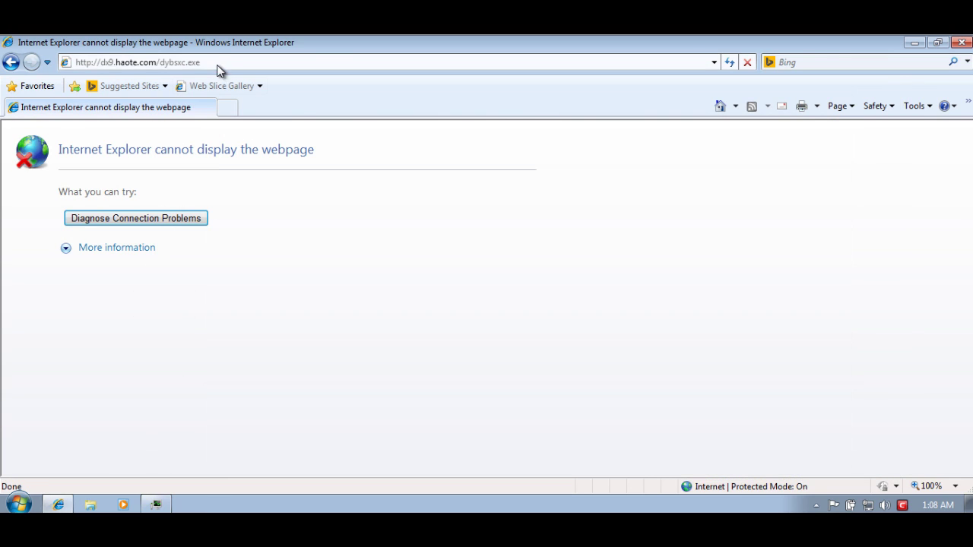
{"action": "key", "text": "ctrl+v"}
{"action": "key", "text": "Return"}
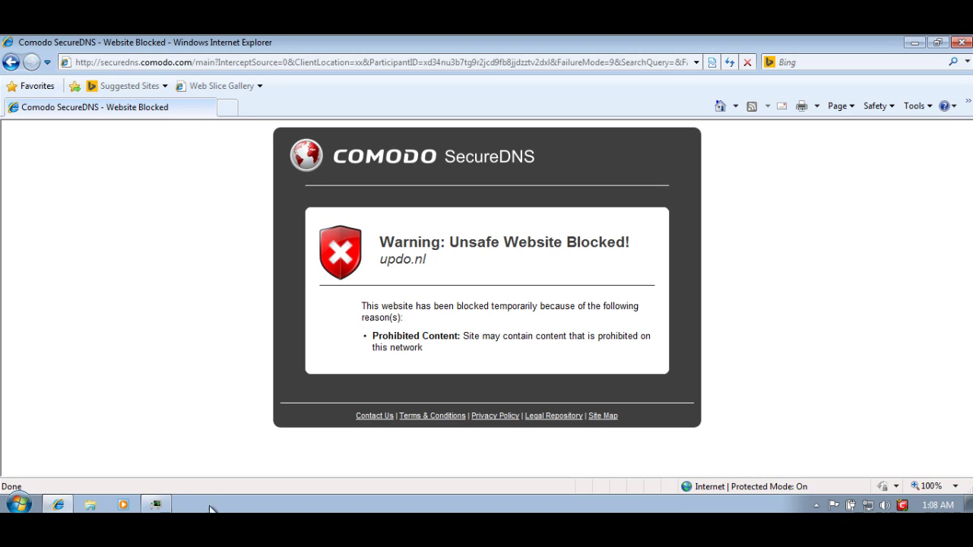
Step: Copy the shayonacements.com/sample.exe link from the Malware links note and open it in Internet Explorer
{"action": "right_click", "coordinate": [156, 505]}
{"action": "left_click", "coordinate": [365, 260]}
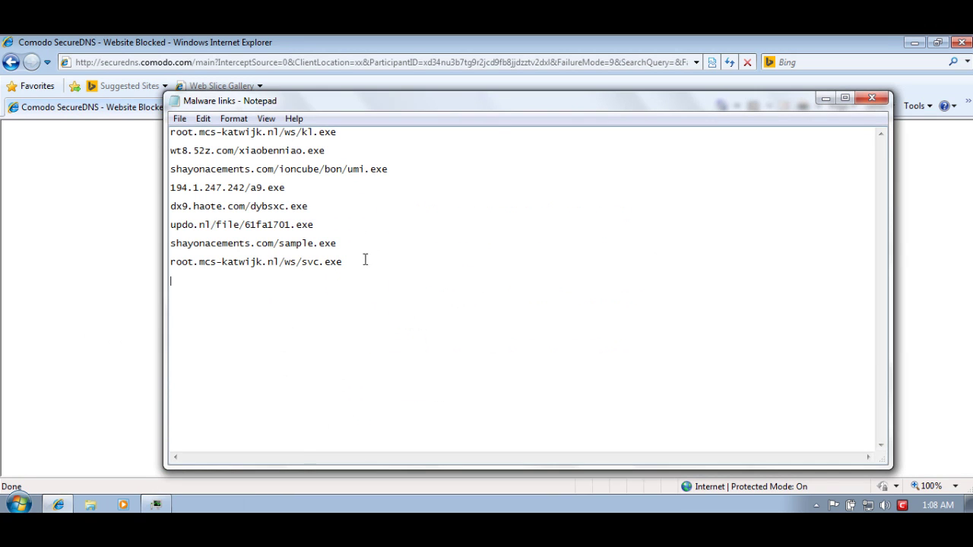
{"action": "double_click", "coordinate": [344, 236]}
{"action": "key", "text": "ctrl+c"}
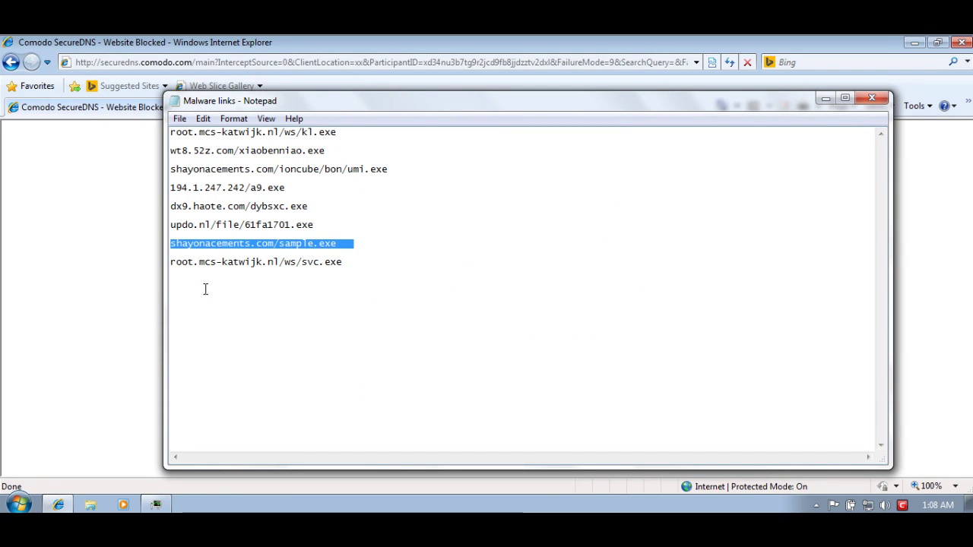
{"action": "left_click", "coordinate": [100, 294]}
{"action": "left_click", "coordinate": [165, 62]}
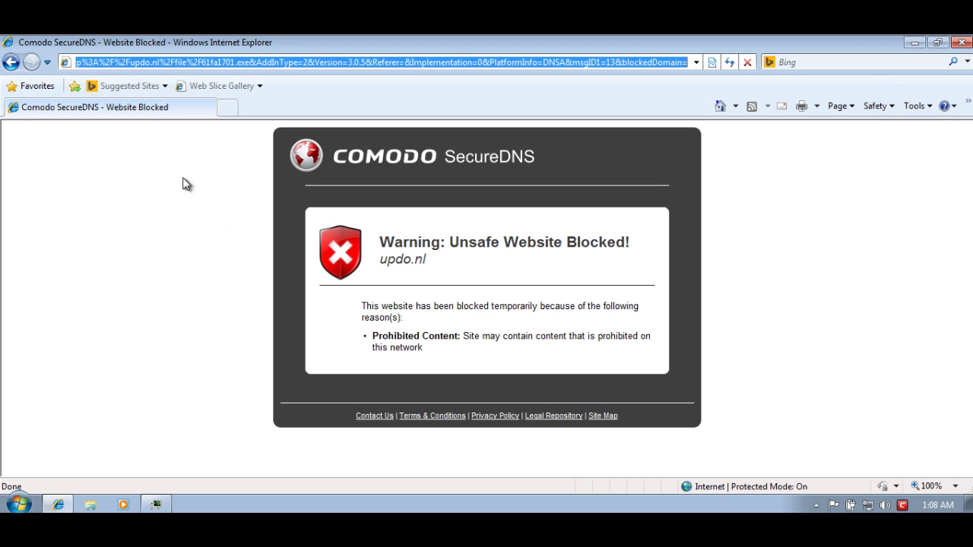
{"action": "key", "text": "ctrl+v"}
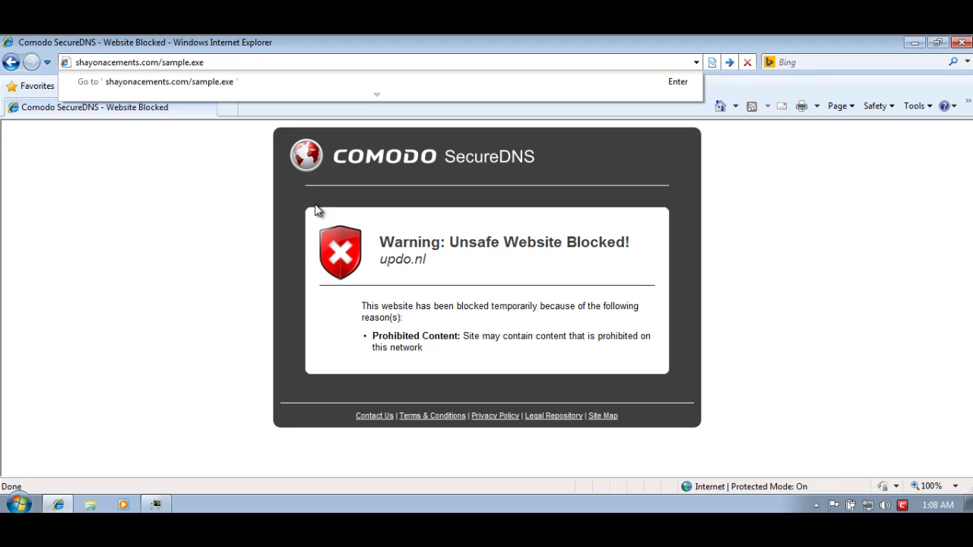
{"action": "key", "text": "Return"}
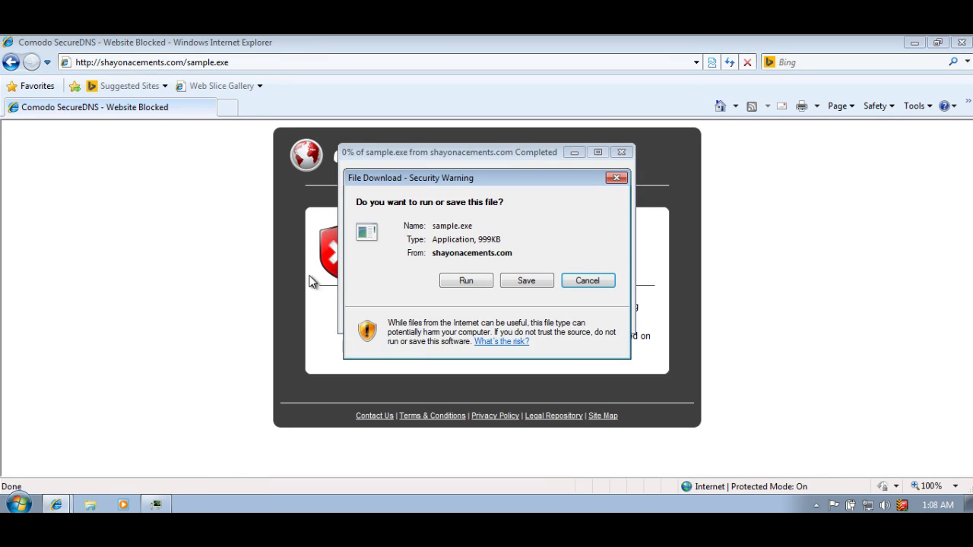
Step: Try to run the downloaded sample.exe and dismiss the antivirus alert
{"action": "left_click", "coordinate": [467, 281]}
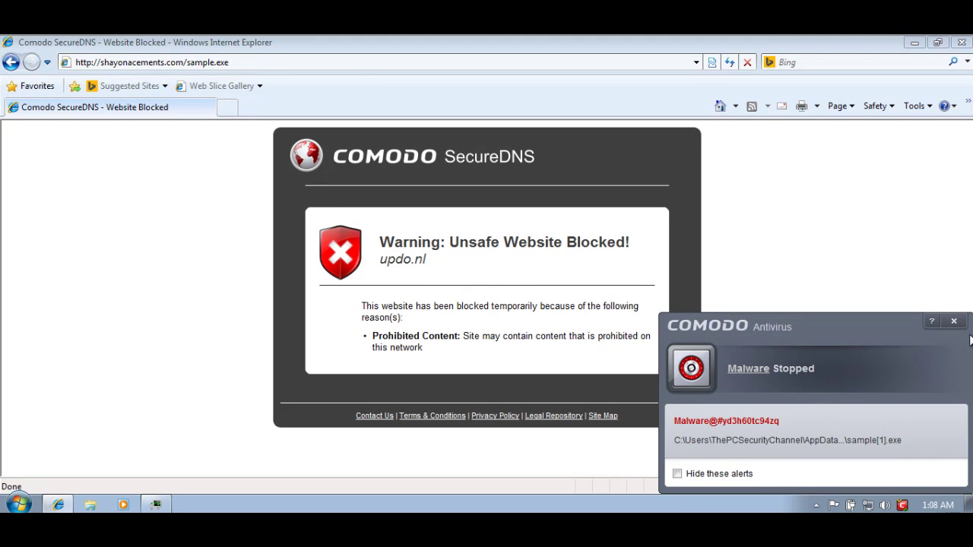
{"action": "left_click", "coordinate": [954, 322]}
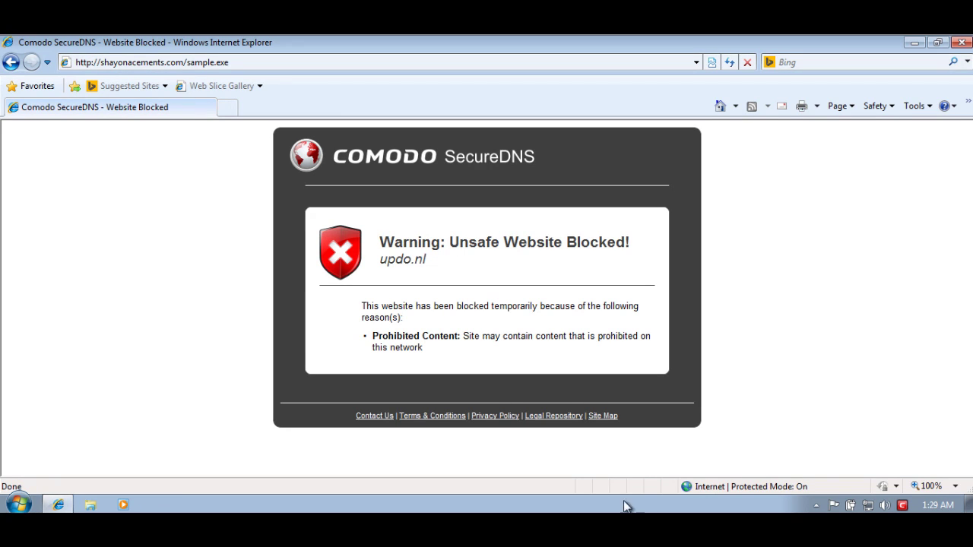
Step: Copy the root.mcs-katwijk.nl/ws/svc.exe link from the Malware links note and open it in Internet Explorer
{"action": "key", "text": "alt+Tab"}
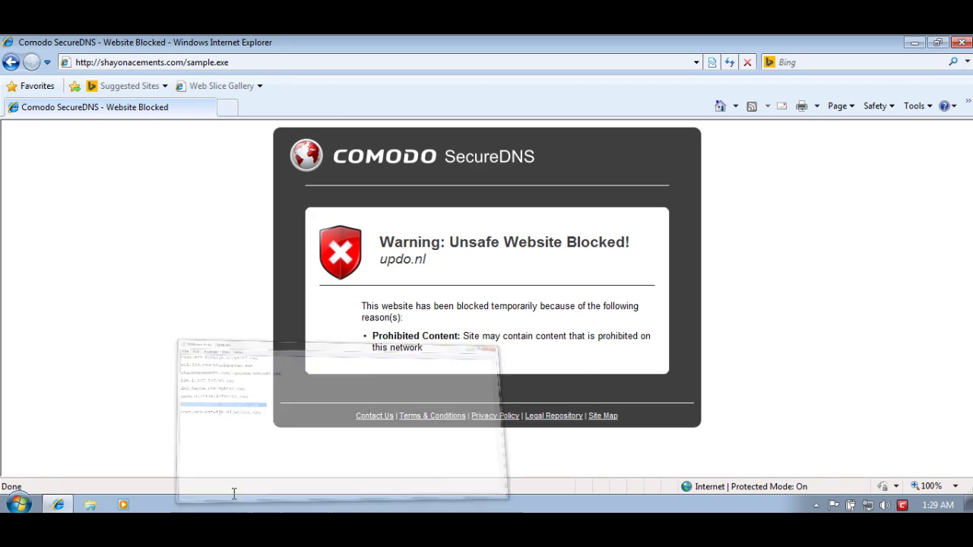
{"action": "left_click", "coordinate": [349, 267]}
{"action": "key", "text": "shift+Home"}
{"action": "key", "text": "ctrl+c"}
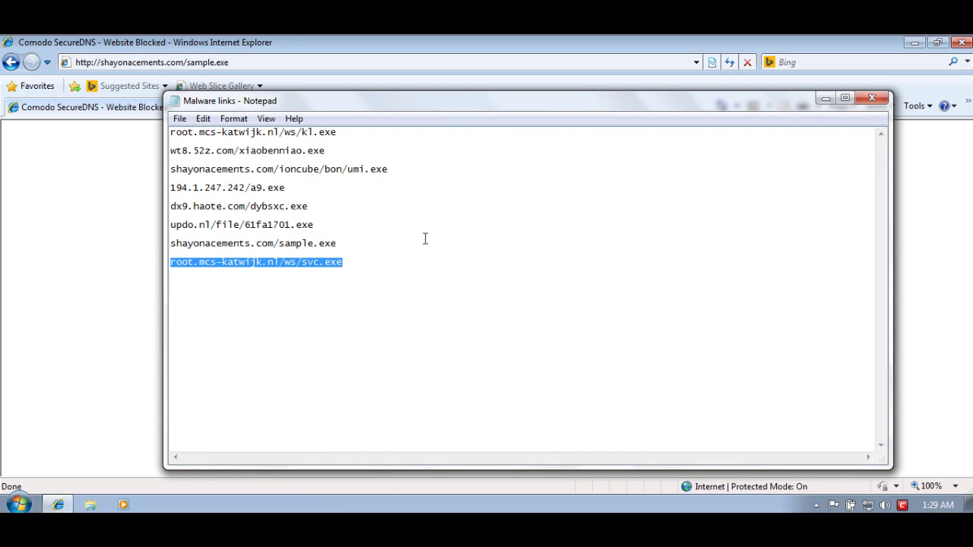
{"action": "left_click", "coordinate": [826, 98]}
{"action": "left_click", "coordinate": [307, 61]}
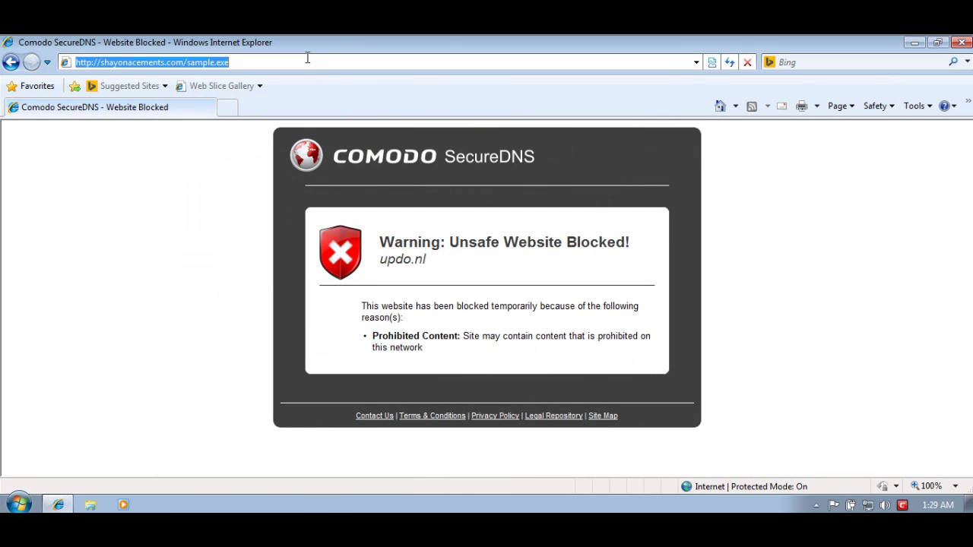
{"action": "key", "text": "ctrl+v"}
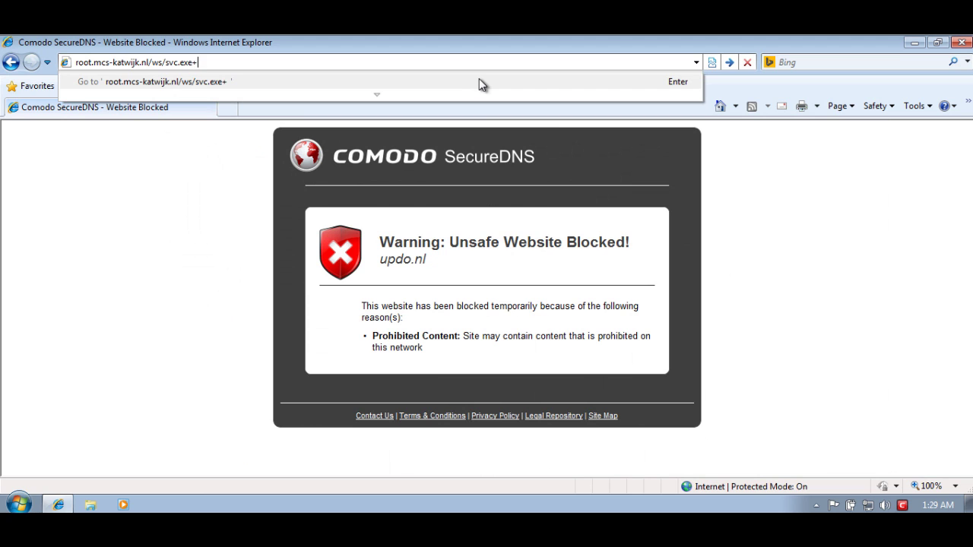
{"action": "left_click", "coordinate": [479, 79]}
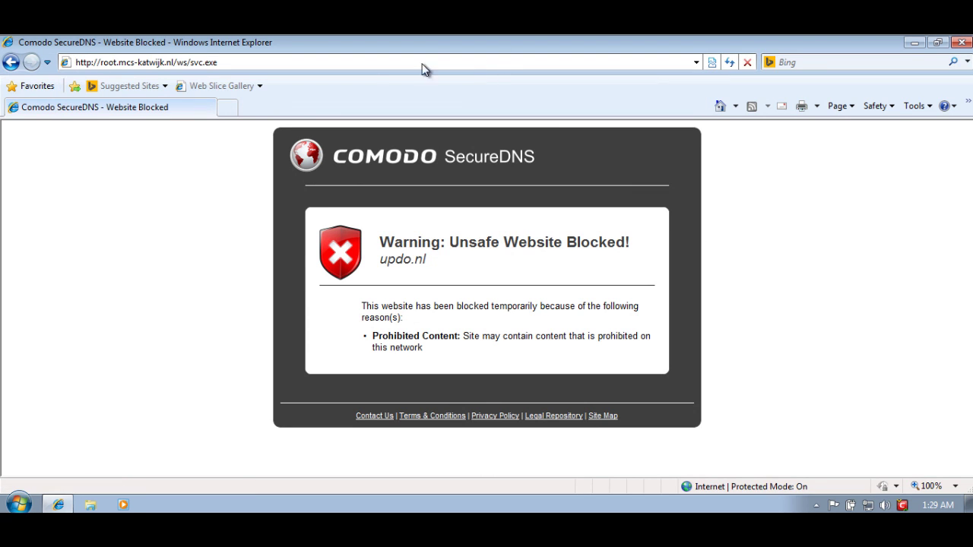
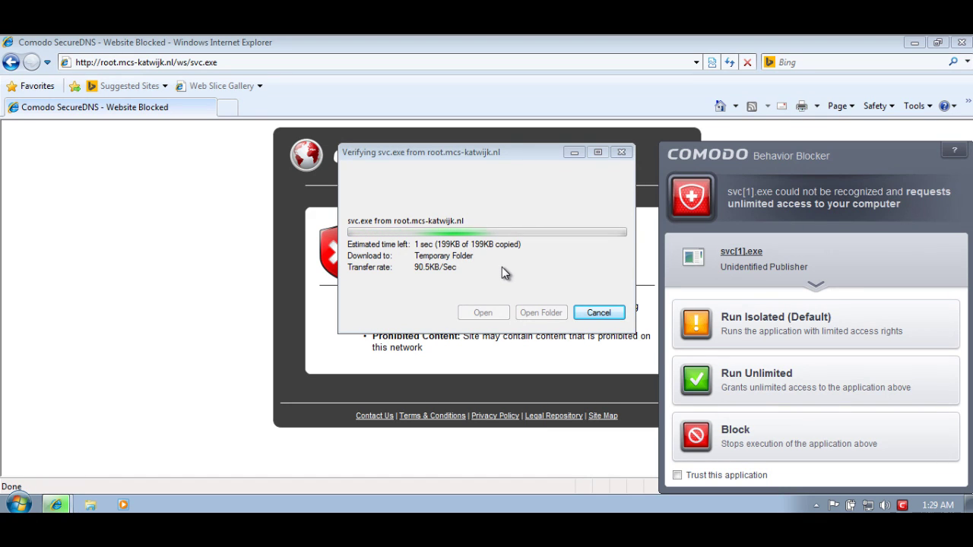
Step: Cancel the svc.exe download window, close Internet Explorer, and choose to run svc[1].exe isolated in the Behavior Blocker alert
{"action": "left_click", "coordinate": [598, 313]}
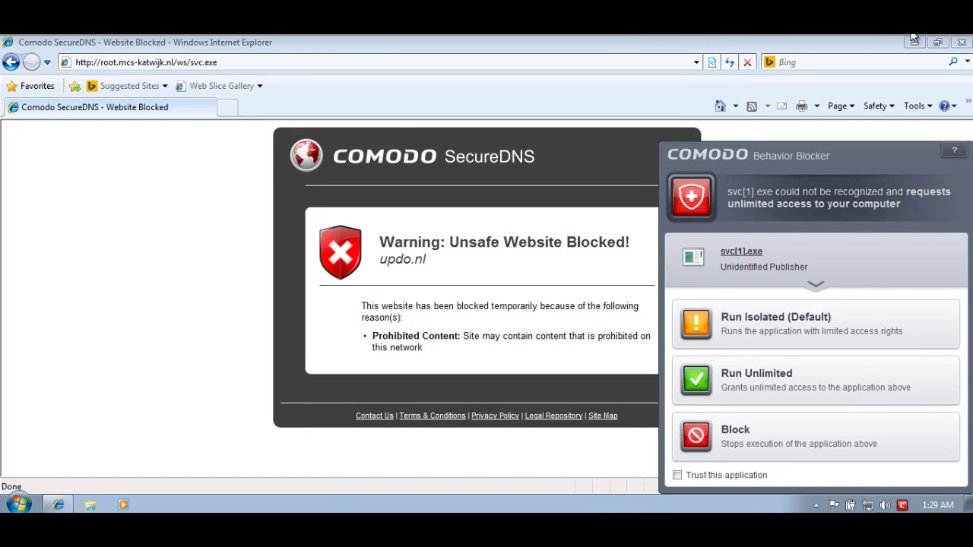
{"action": "left_click", "coordinate": [962, 43]}
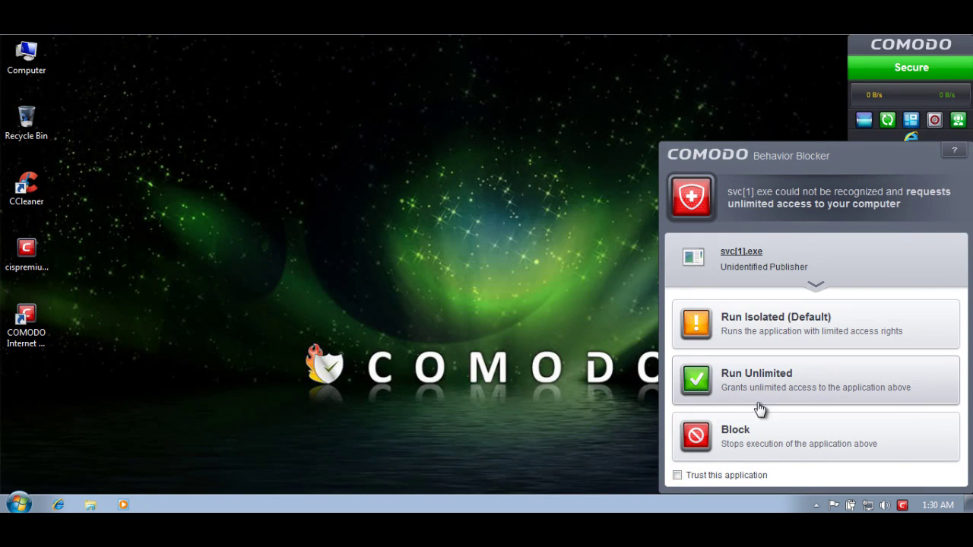
{"action": "left_click", "coordinate": [833, 328]}
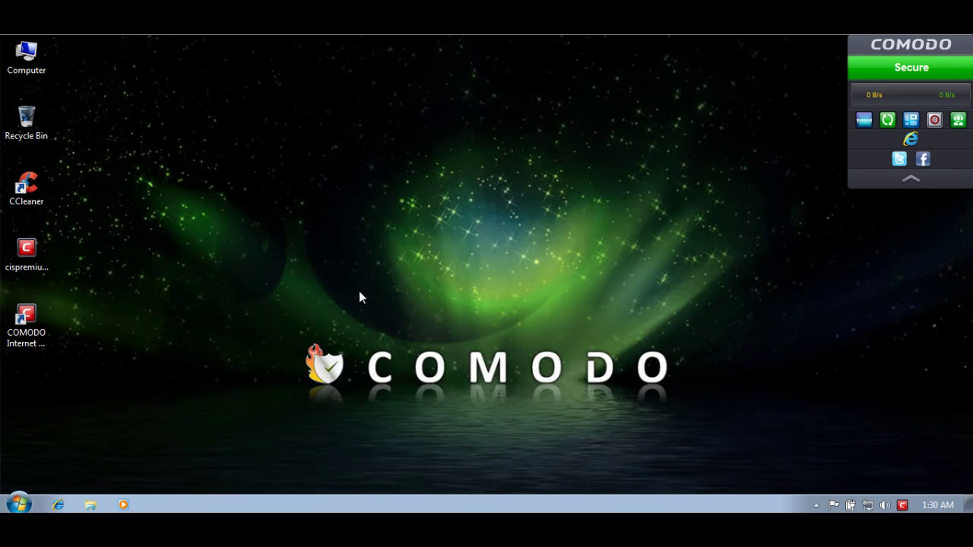
Step: Check Windows Task Manager's processes from all users for suspicious entries and close it
{"action": "right_click", "coordinate": [308, 506]}
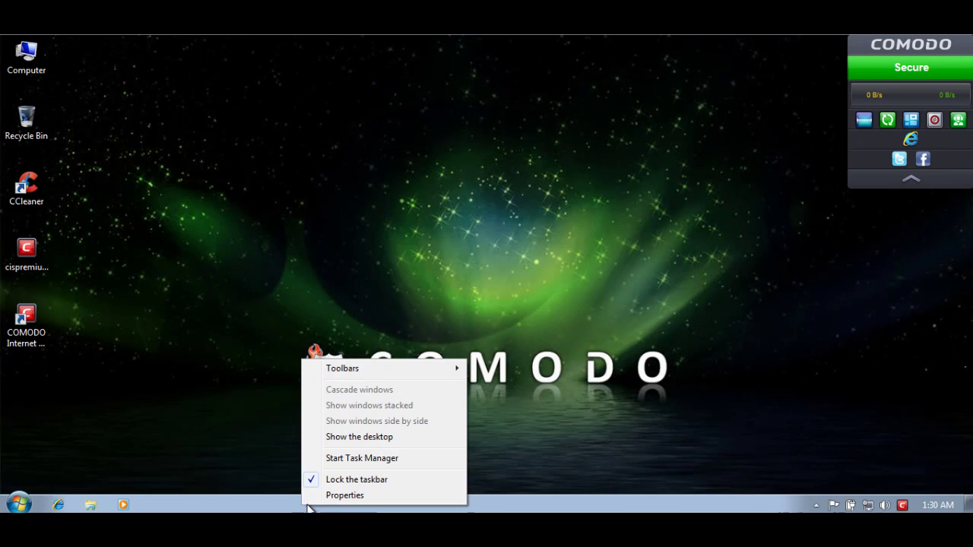
{"action": "left_click", "coordinate": [325, 458]}
{"action": "left_click", "coordinate": [297, 411]}
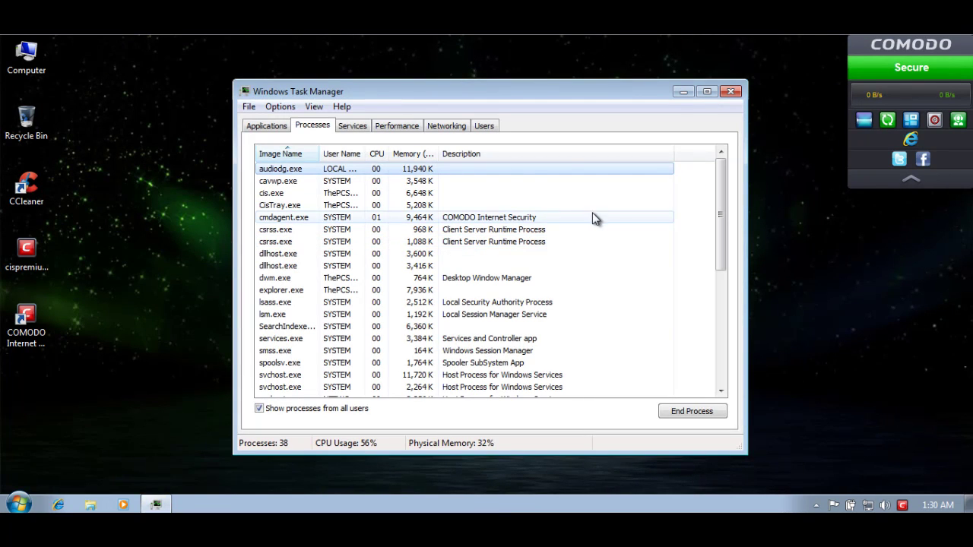
{"action": "left_click_drag", "start_coordinate": [721, 214], "coordinate": [723, 357]}
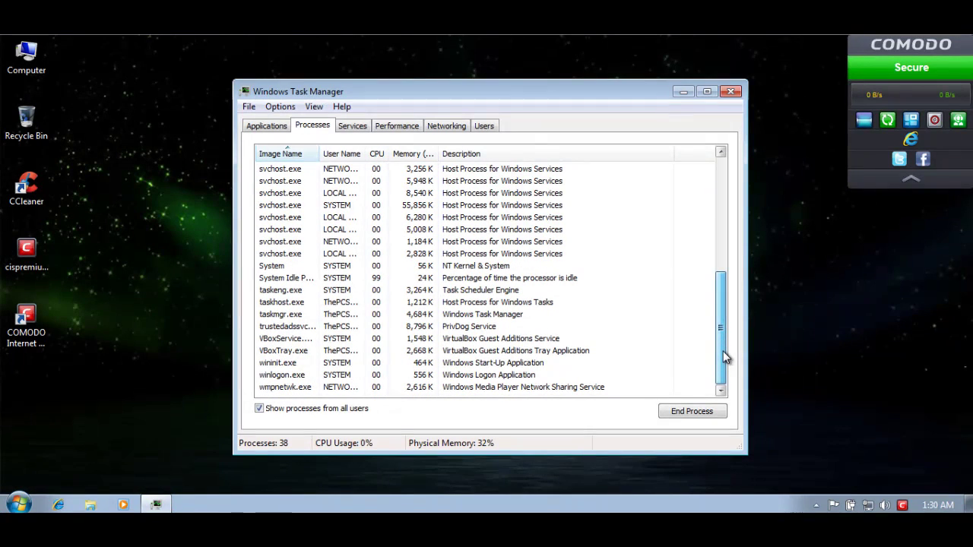
{"action": "left_click_drag", "start_coordinate": [723, 357], "coordinate": [723, 156]}
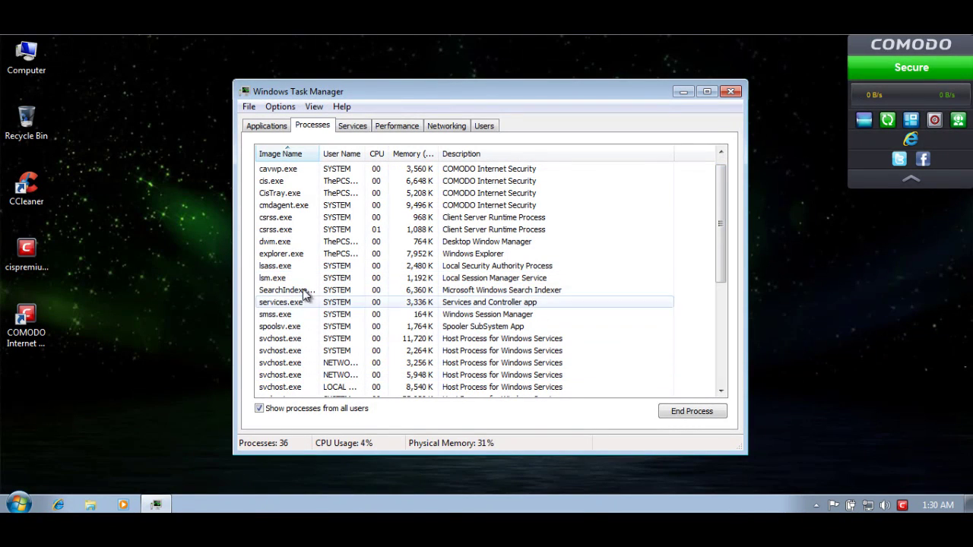
{"action": "left_click", "coordinate": [731, 92]}
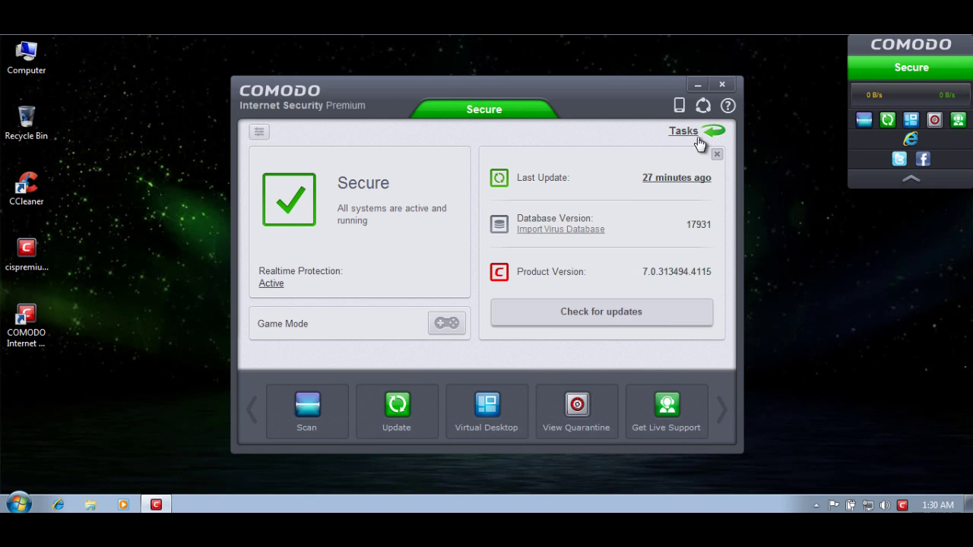
Step: Look through the Sandbox Tasks in Comodo Internet Security and return to the home screen
{"action": "left_click", "coordinate": [688, 131]}
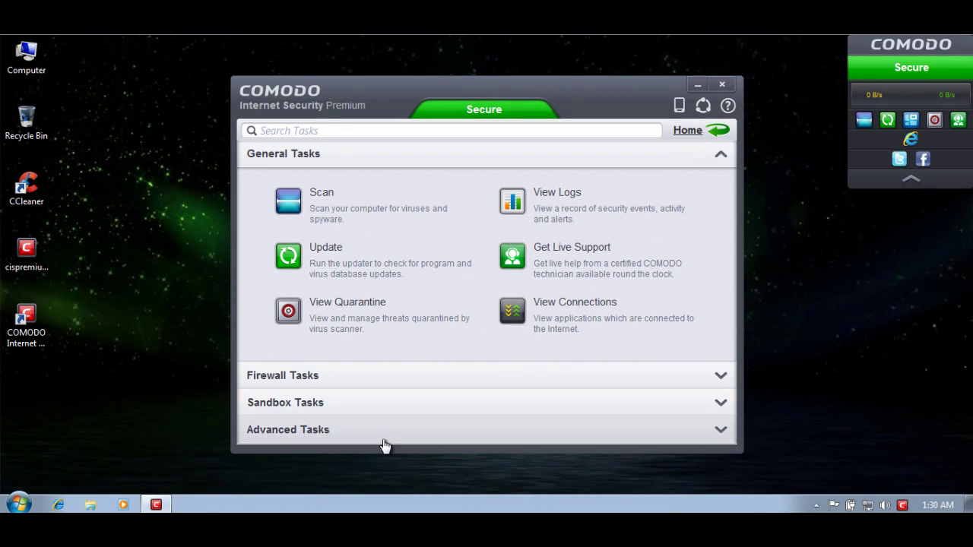
{"action": "left_click", "coordinate": [373, 404]}
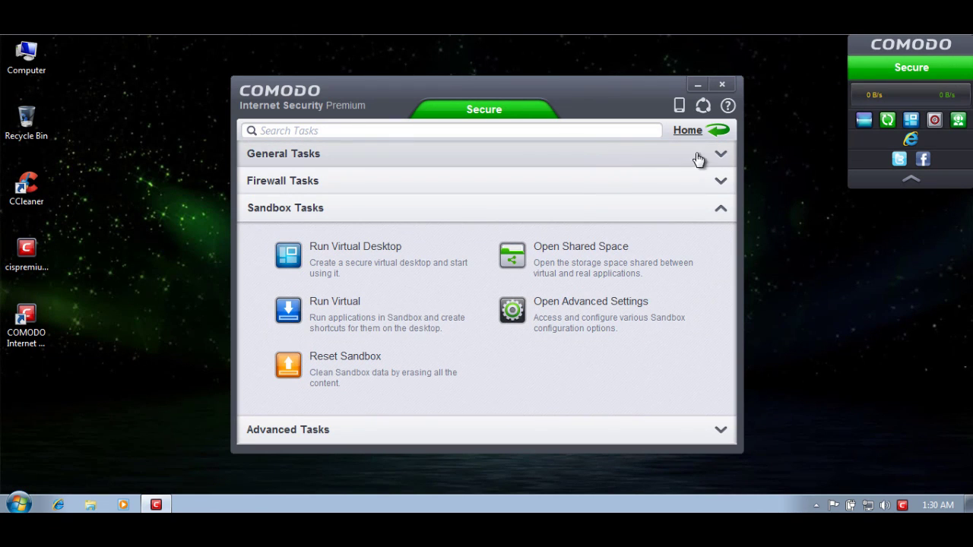
{"action": "left_click", "coordinate": [716, 132]}
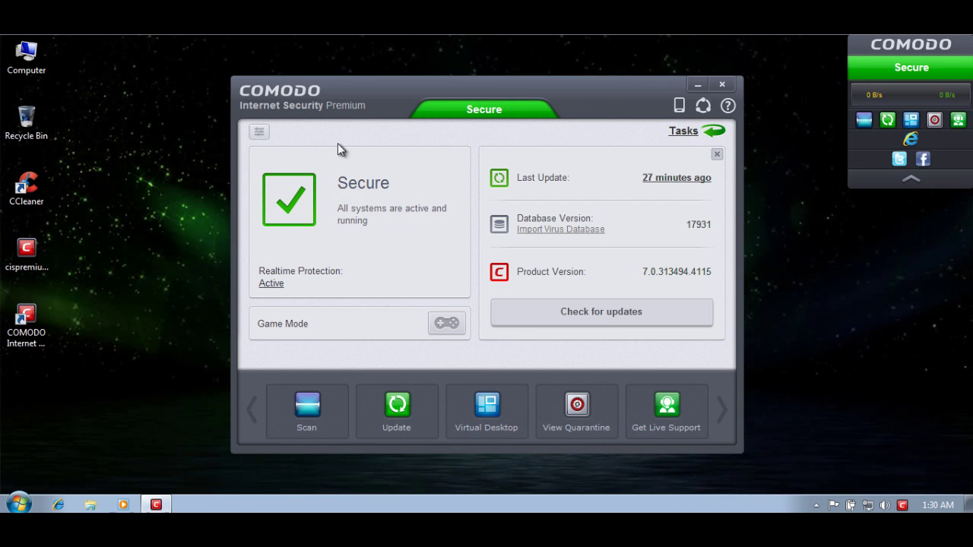
Step: Switch Comodo's home screen to the detailed summary and inspect the Auto-Sandbox's Behavior Blocker settings without changing them
{"action": "left_click", "coordinate": [259, 132]}
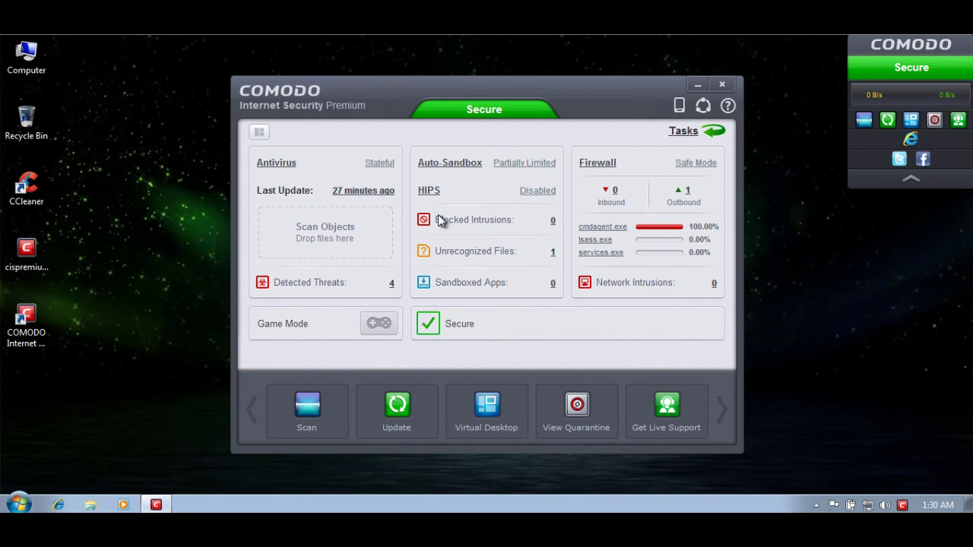
{"action": "left_click", "coordinate": [445, 163]}
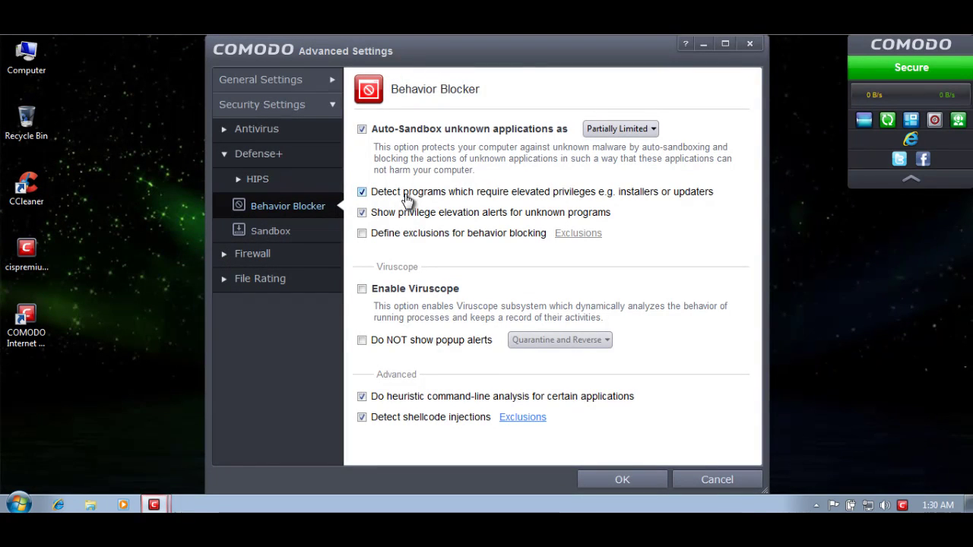
{"action": "left_click", "coordinate": [688, 480]}
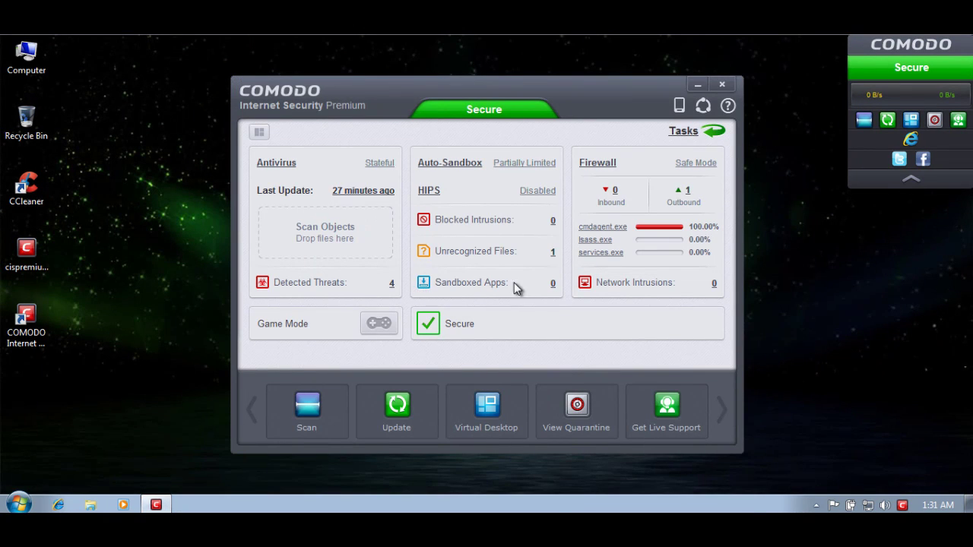
Step: Check the list of active sandboxed processes and close Comodo Internet Security
{"action": "left_click", "coordinate": [553, 284]}
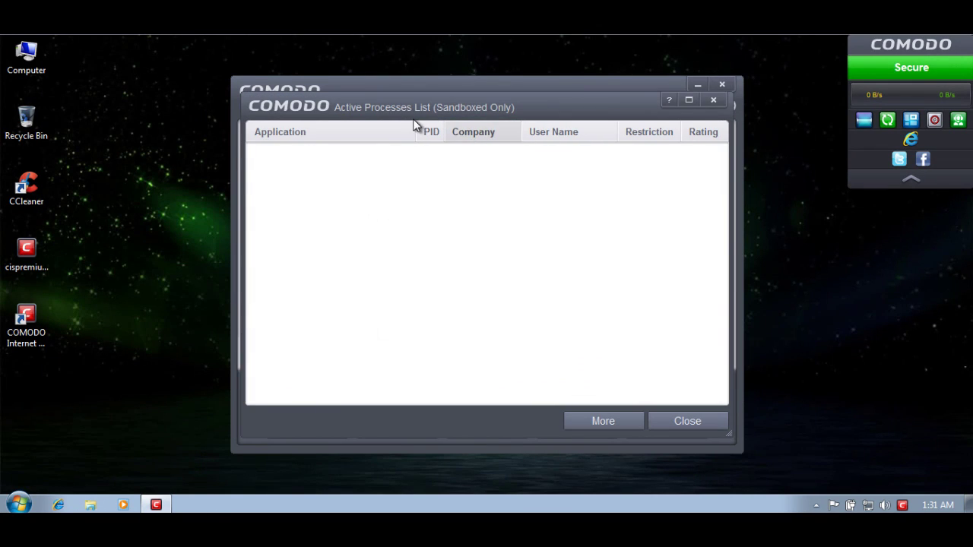
{"action": "left_click", "coordinate": [679, 426]}
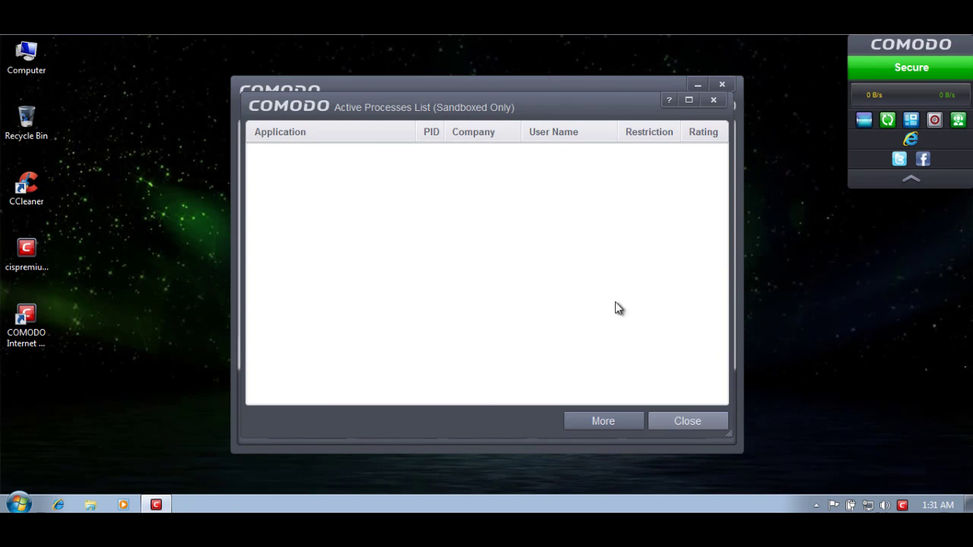
{"action": "left_click", "coordinate": [722, 85]}
Step: Open Internet Explorer and select the address in its address bar to test another malware link
{"action": "left_click", "coordinate": [54, 498]}
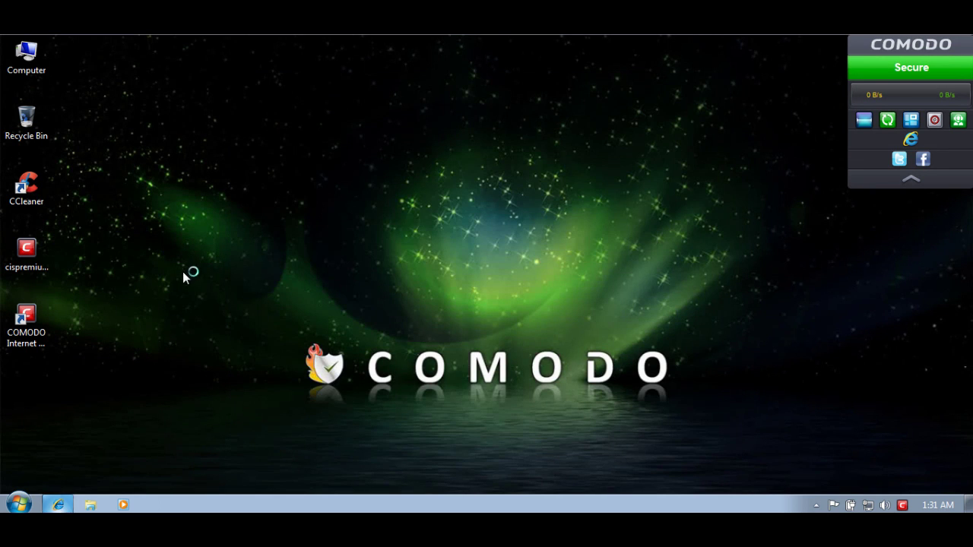
{"action": "left_click", "coordinate": [211, 63]}
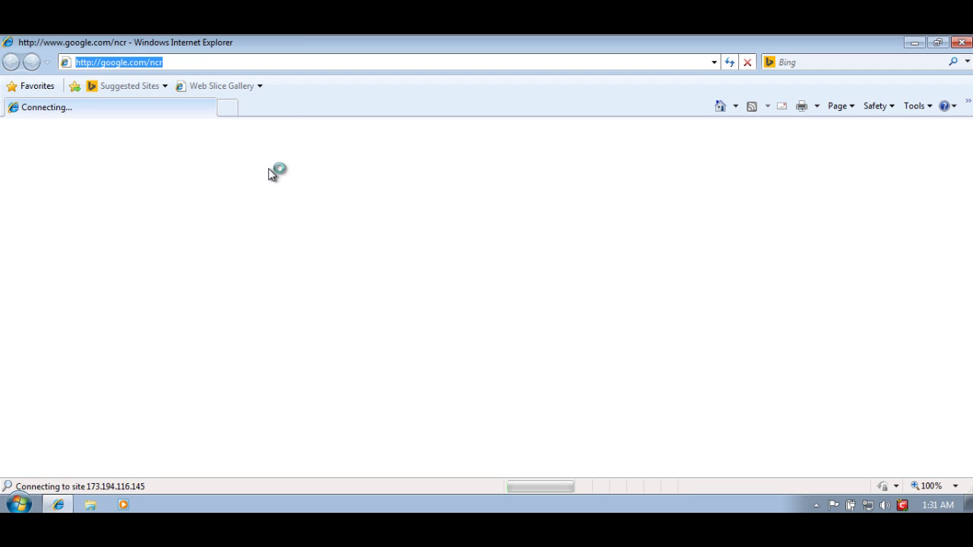
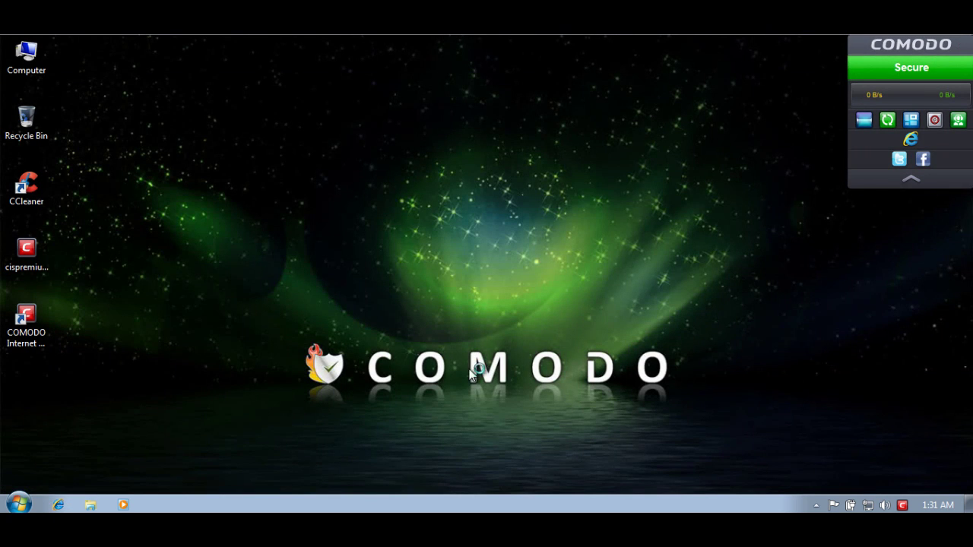
Step: Check Comodo Internet Security's list of active sandboxed processes and close the program
{"action": "left_click", "coordinate": [817, 504]}
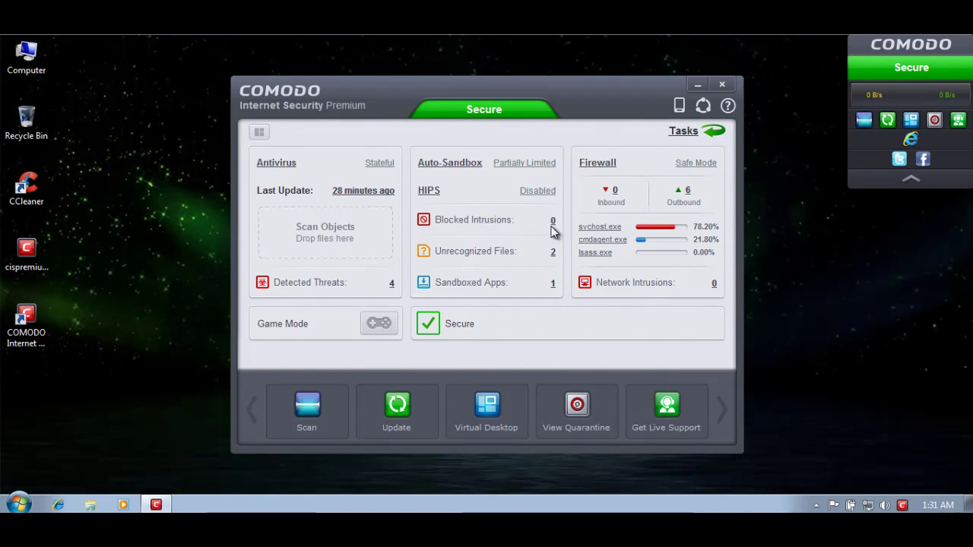
{"action": "left_click", "coordinate": [552, 284]}
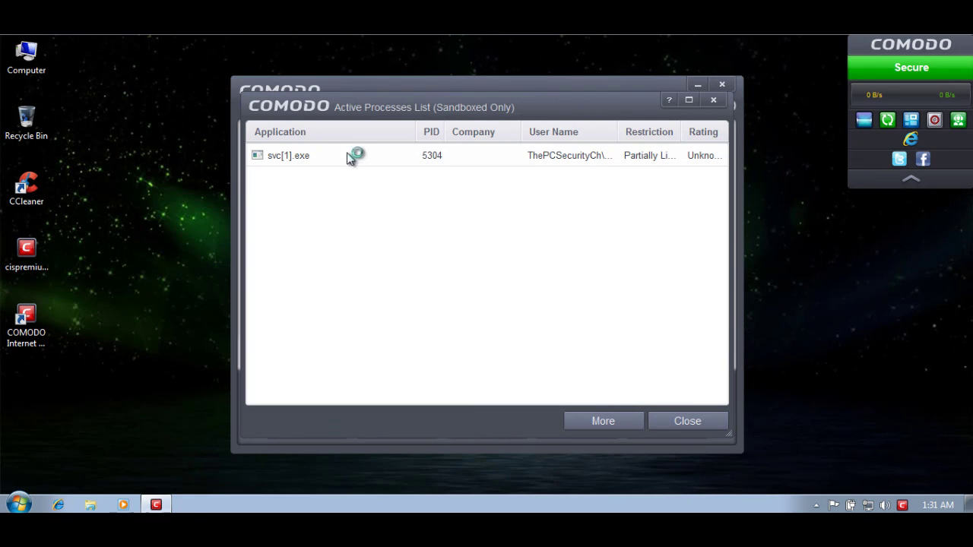
{"action": "left_click", "coordinate": [334, 180]}
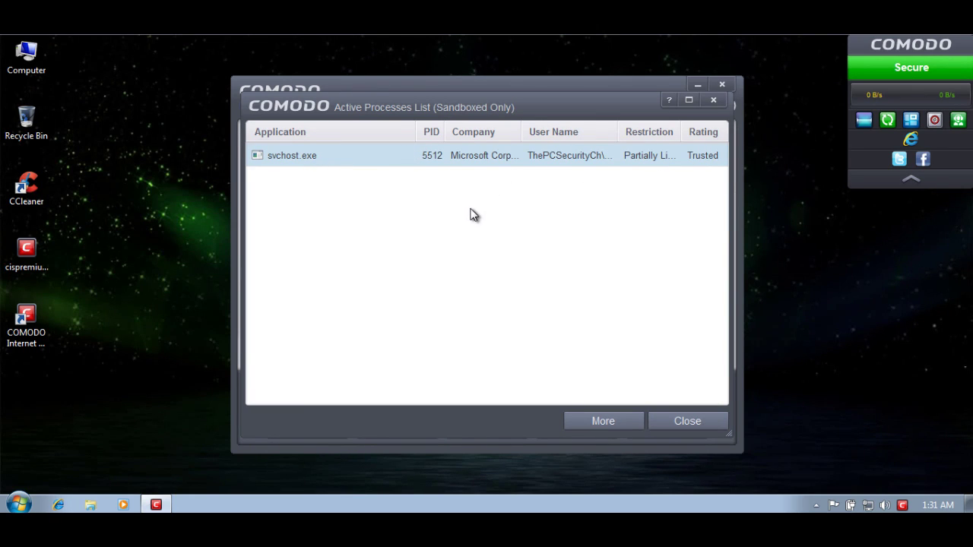
{"action": "left_click", "coordinate": [660, 425]}
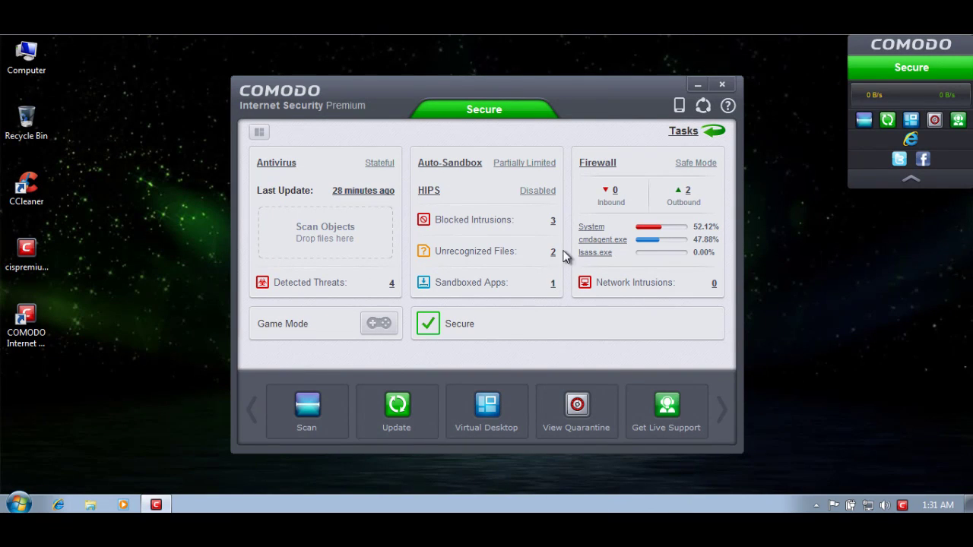
{"action": "left_click", "coordinate": [721, 86]}
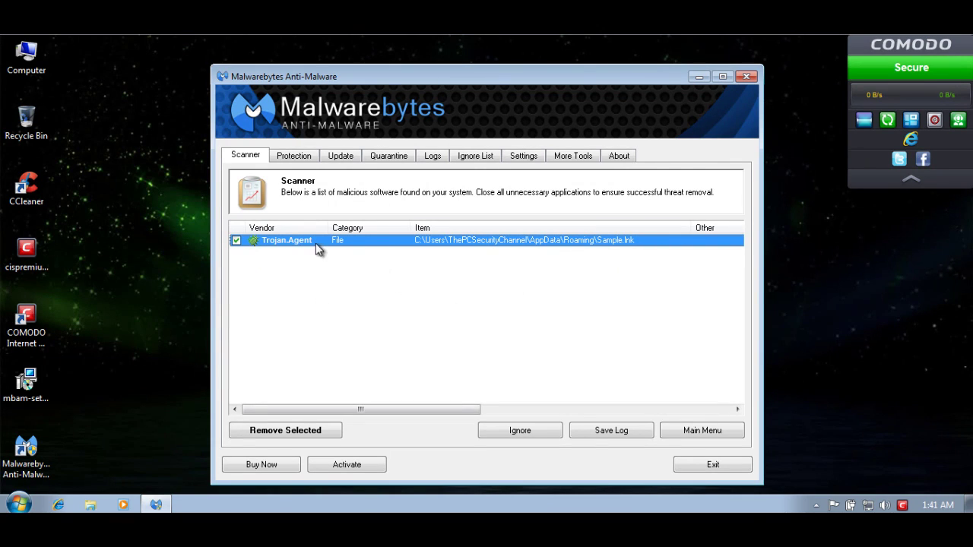
Step: Remove the selected Trojan.Agent item Sample.lnk in Malwarebytes Anti-Malware, dismiss the scan log and close the scanner
{"action": "left_click", "coordinate": [746, 76]}
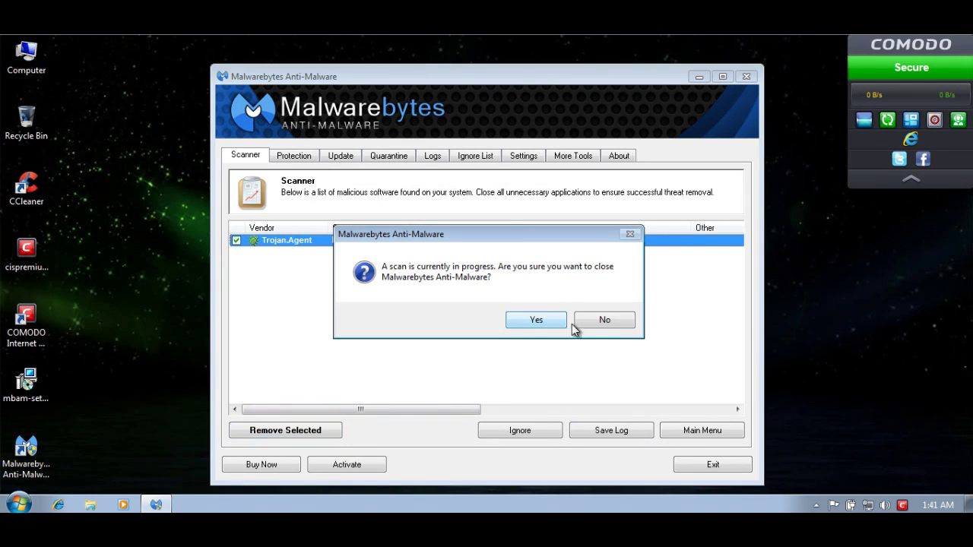
{"action": "left_click", "coordinate": [595, 322]}
{"action": "left_click", "coordinate": [287, 432]}
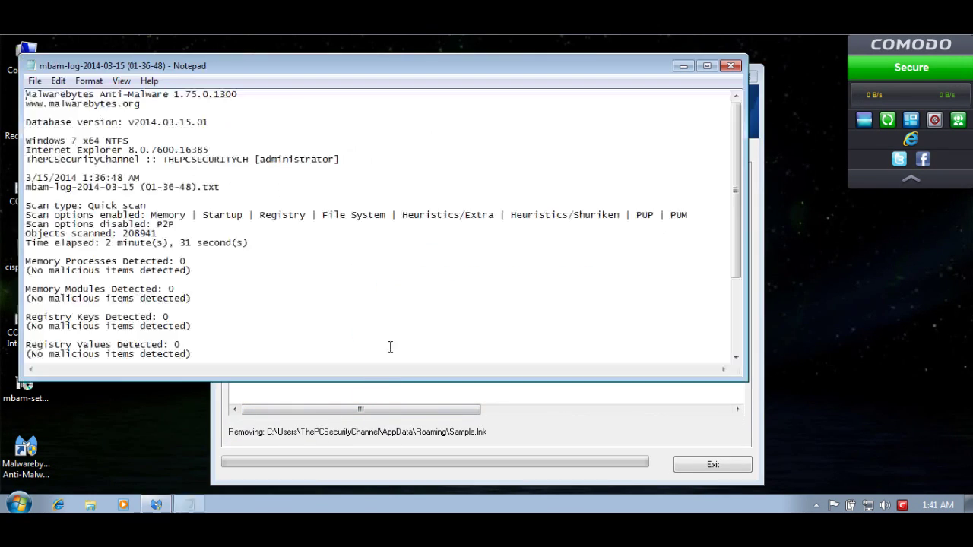
{"action": "left_click", "coordinate": [730, 66]}
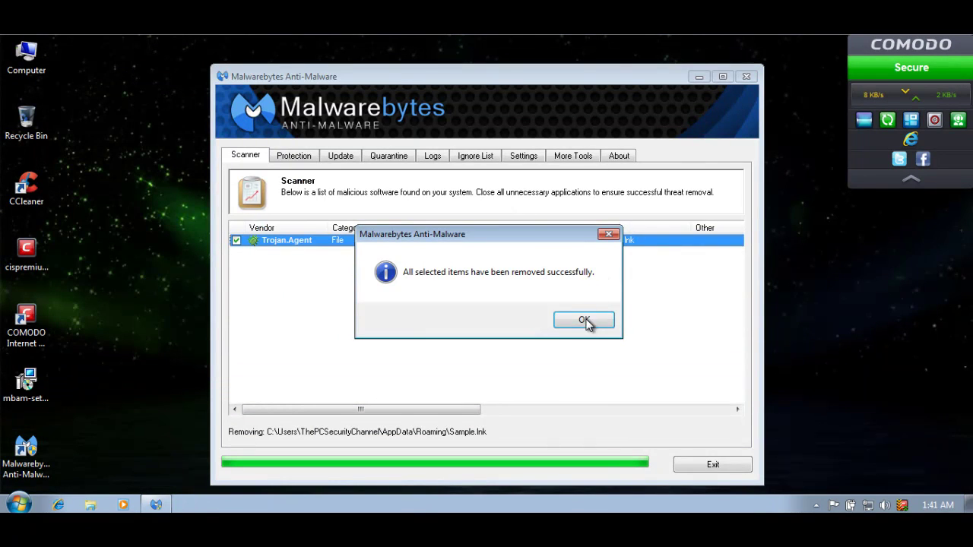
{"action": "left_click", "coordinate": [581, 322]}
{"action": "left_click", "coordinate": [746, 76]}
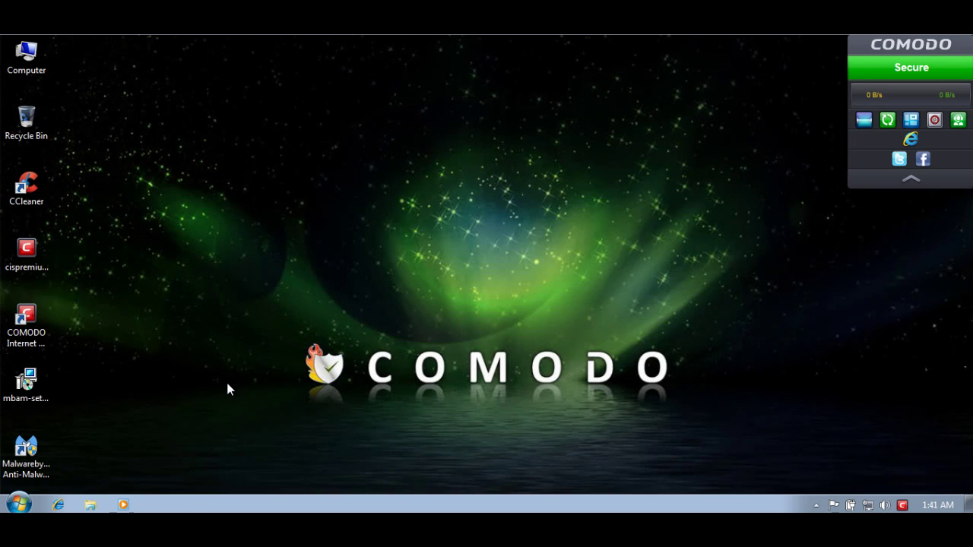
Step: Check that Internet Explorer still launches and close it
{"action": "left_click", "coordinate": [58, 496]}
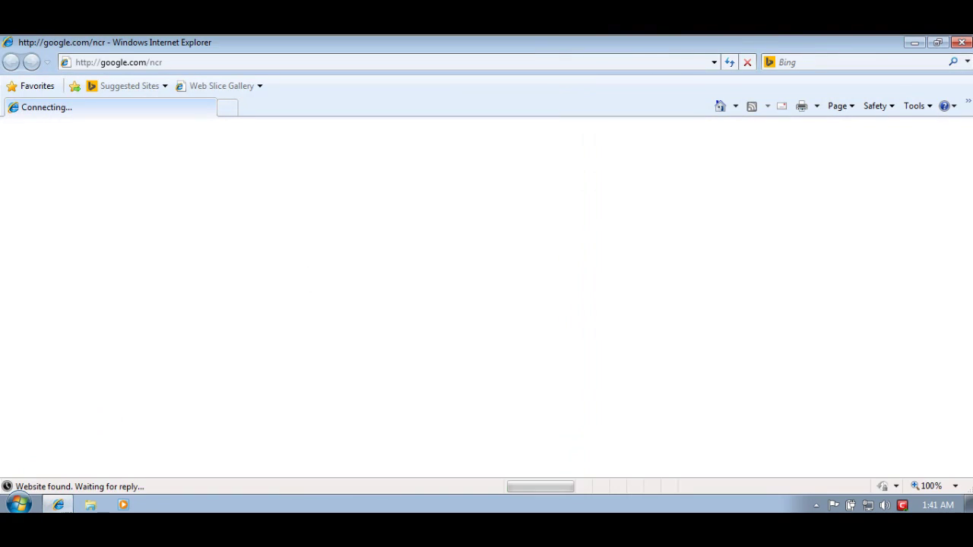
{"action": "left_click", "coordinate": [962, 42]}
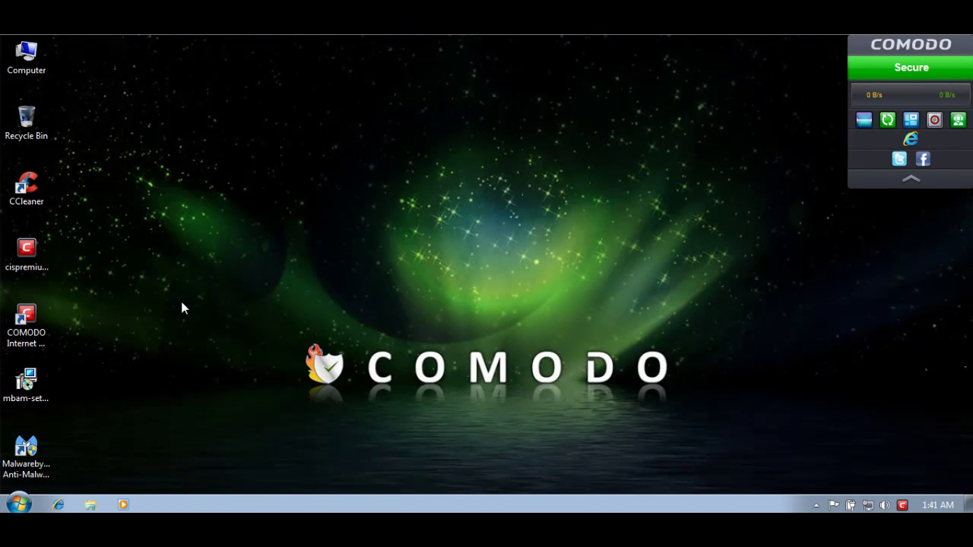
Step: Disable Comodo's realtime antivirus permanently
{"action": "right_click", "coordinate": [902, 504]}
{"action": "mouse_move", "coordinate": [909, 350]}
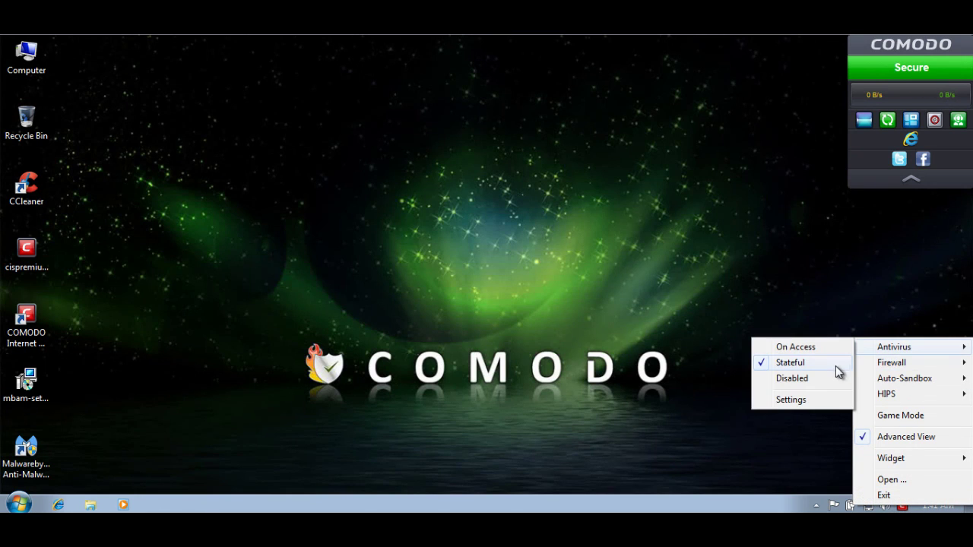
{"action": "left_click", "coordinate": [816, 380]}
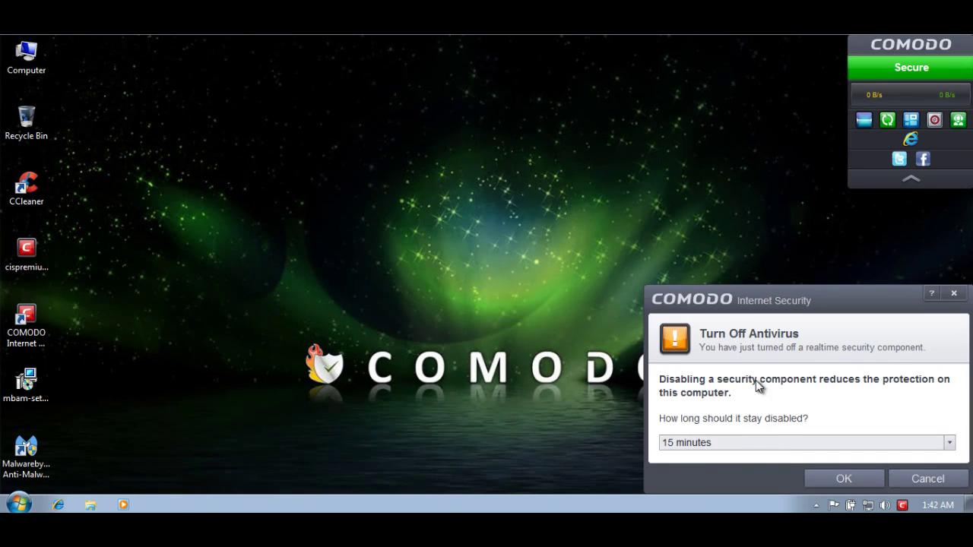
{"action": "left_click", "coordinate": [775, 447]}
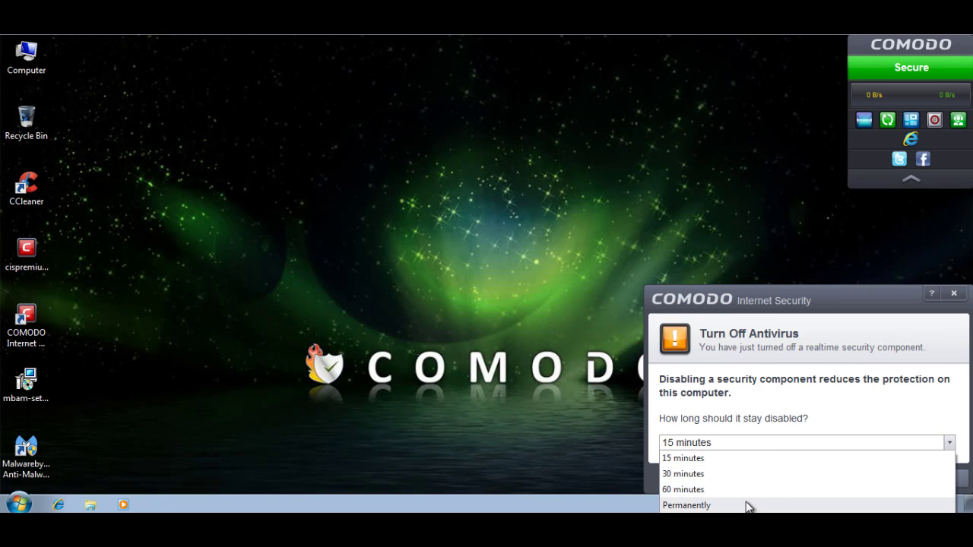
{"action": "left_click", "coordinate": [748, 505]}
{"action": "left_click", "coordinate": [821, 480]}
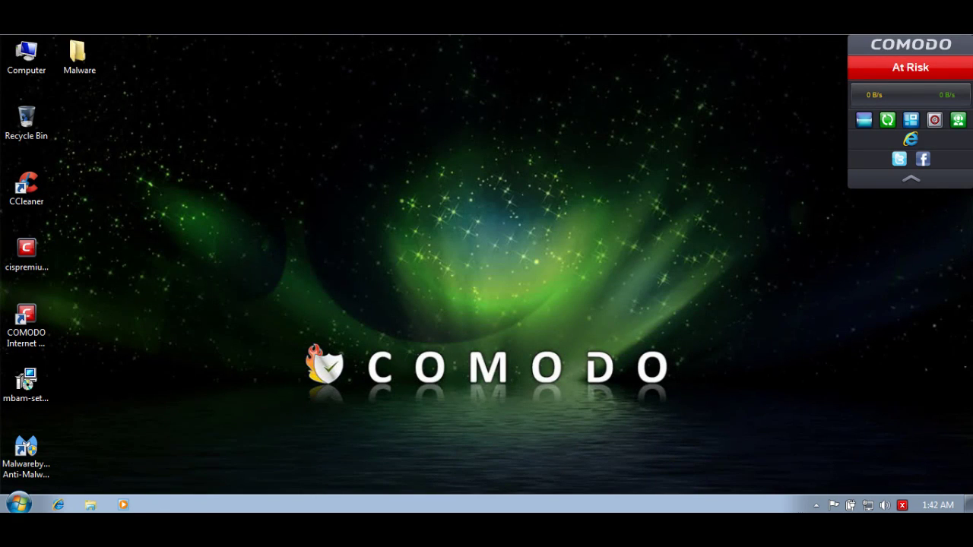
Step: Look at the samples in the desktop's Malware folder and close the folder window
{"action": "left_click", "coordinate": [79, 55]}
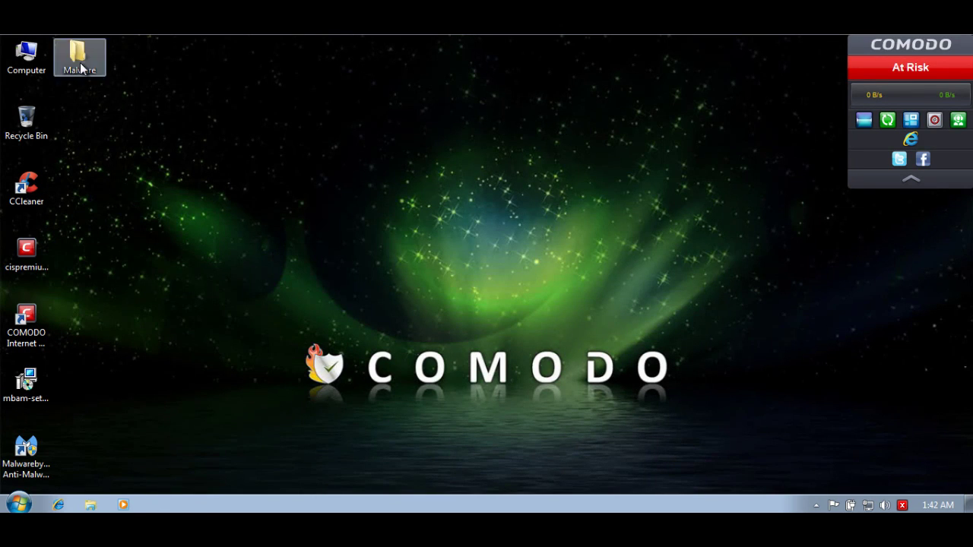
{"action": "double_click", "coordinate": [85, 67]}
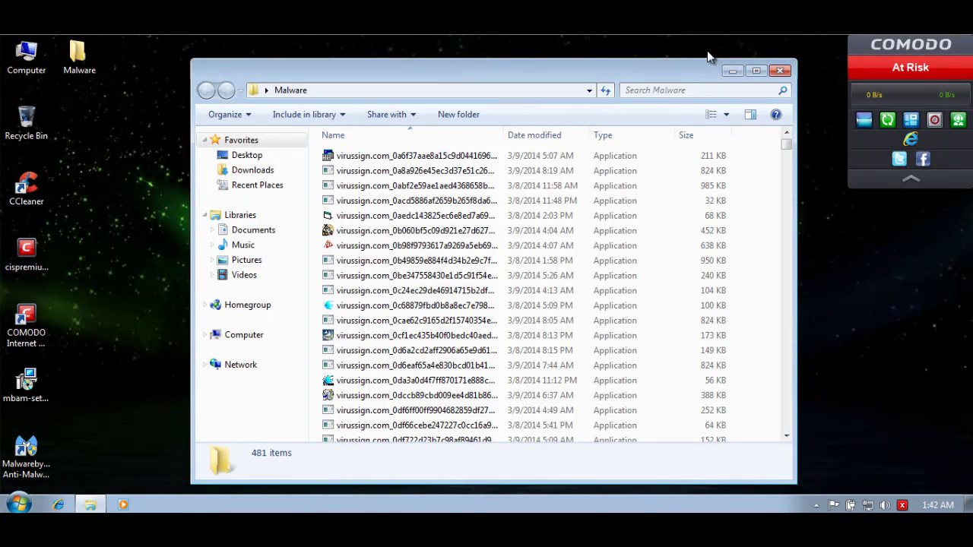
{"action": "left_click", "coordinate": [780, 71]}
Step: Scan the desktop's Malware folder with COMODO Antivirus, review the threat list and close the finished scan
{"action": "right_click", "coordinate": [97, 56]}
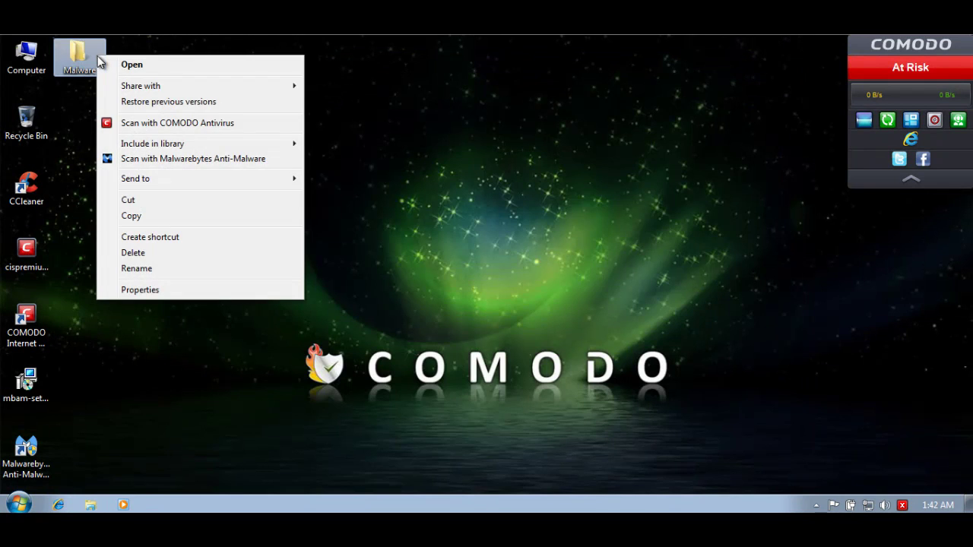
{"action": "left_click", "coordinate": [129, 122]}
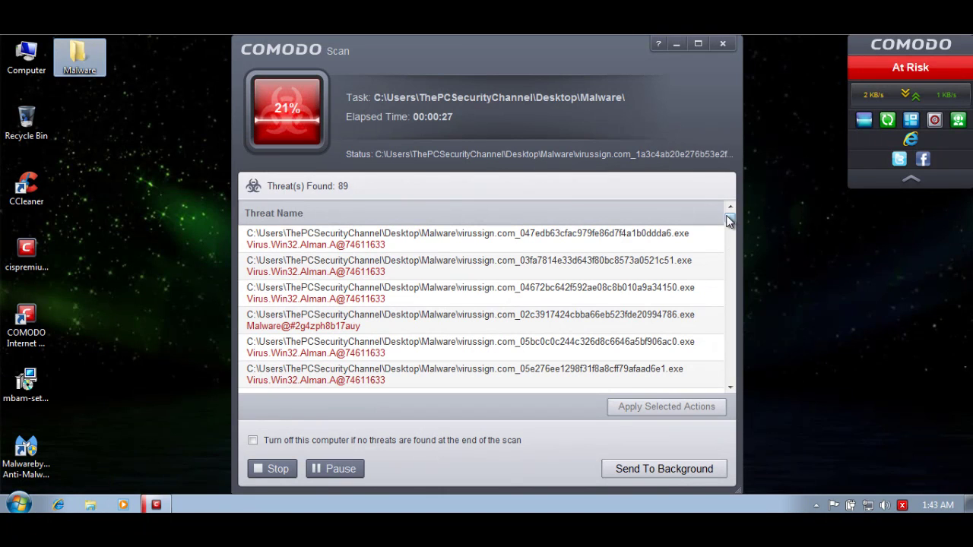
{"action": "left_click_drag", "start_coordinate": [727, 227], "coordinate": [716, 318]}
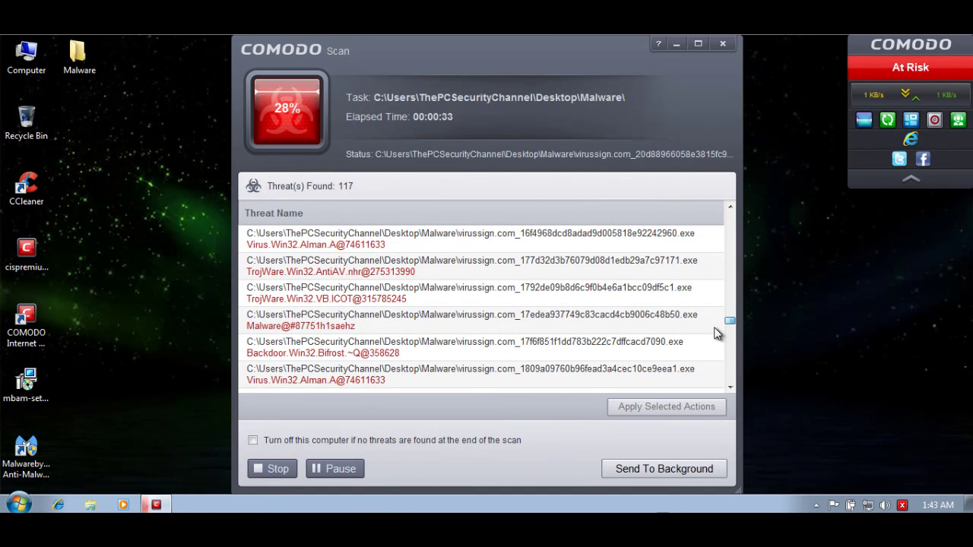
{"action": "left_click_drag", "start_coordinate": [718, 338], "coordinate": [717, 219]}
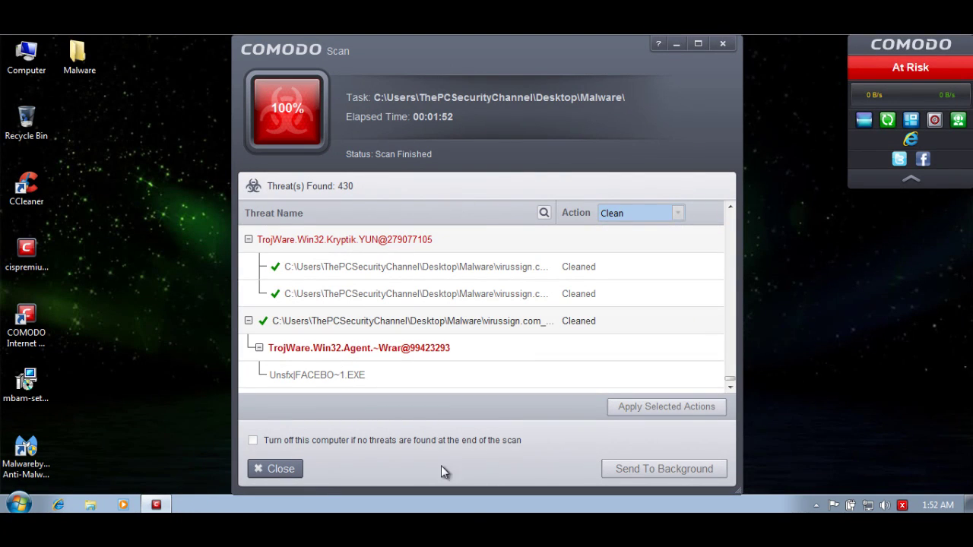
{"action": "mouse_move", "coordinate": [730, 379]}
{"action": "left_mouse_down"}
{"action": "mouse_move", "coordinate": [717, 251]}
{"action": "mouse_move", "coordinate": [717, 403]}
{"action": "mouse_move", "coordinate": [710, 308]}
{"action": "mouse_move", "coordinate": [717, 377]}
{"action": "left_mouse_up"}
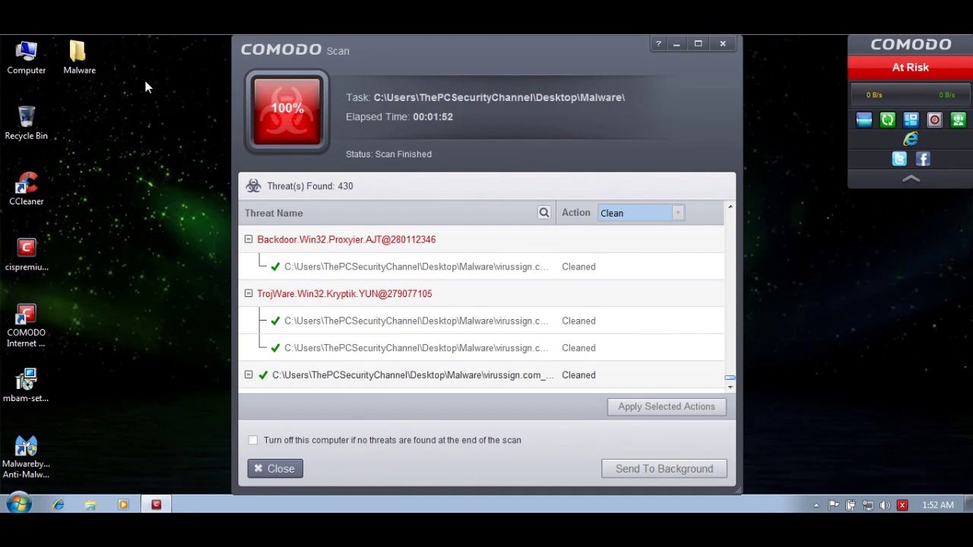
{"action": "left_click", "coordinate": [275, 467]}
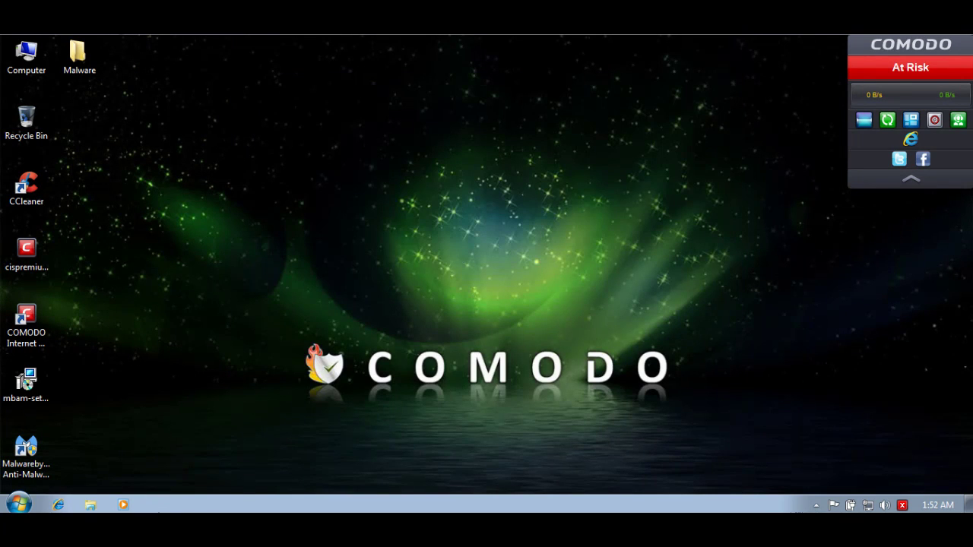
Step: Browse the files remaining in the Malware folder after the scan and close the folder window
{"action": "double_click", "coordinate": [90, 63]}
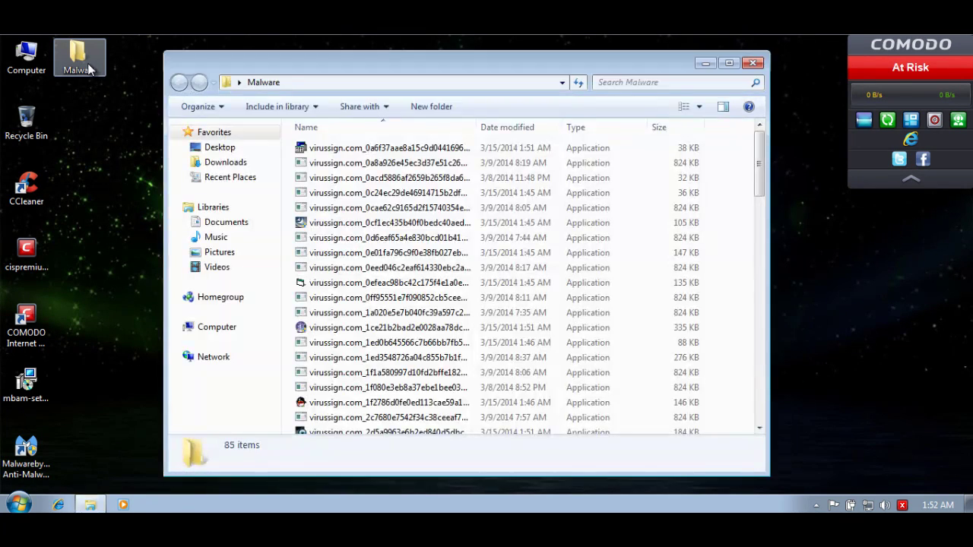
{"action": "left_click_drag", "start_coordinate": [758, 175], "coordinate": [785, 431]}
{"action": "left_click_drag", "start_coordinate": [763, 390], "coordinate": [760, 160]}
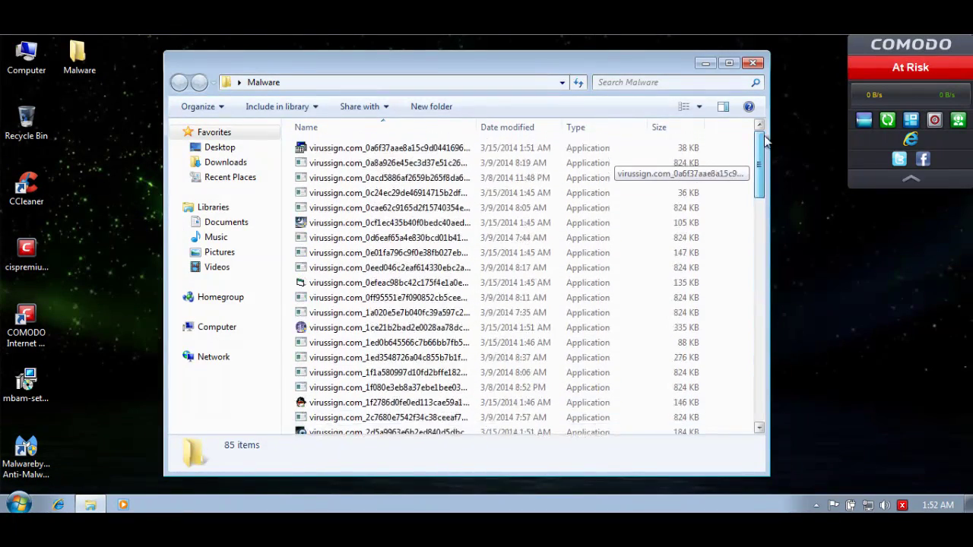
{"action": "left_click", "coordinate": [744, 62]}
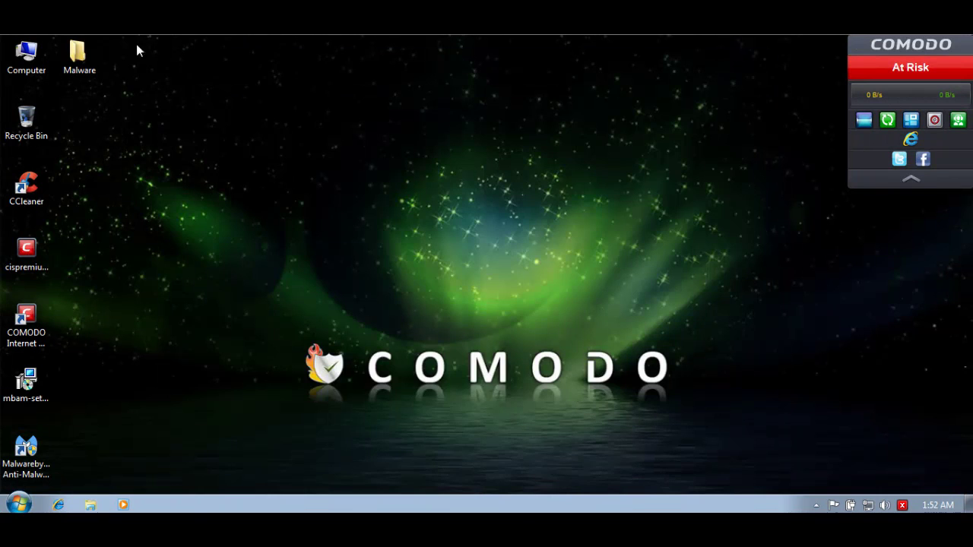
Step: Rescan the Malware folder with COMODO Antivirus and close the Calculator used for the detection ratio
{"action": "left_click", "coordinate": [91, 49]}
{"action": "right_click", "coordinate": [92, 48]}
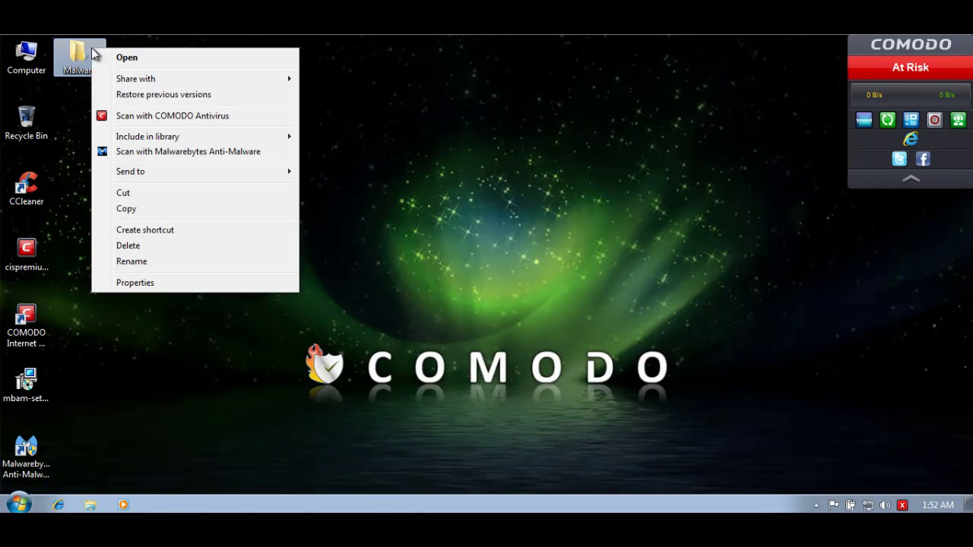
{"action": "left_click", "coordinate": [133, 118]}
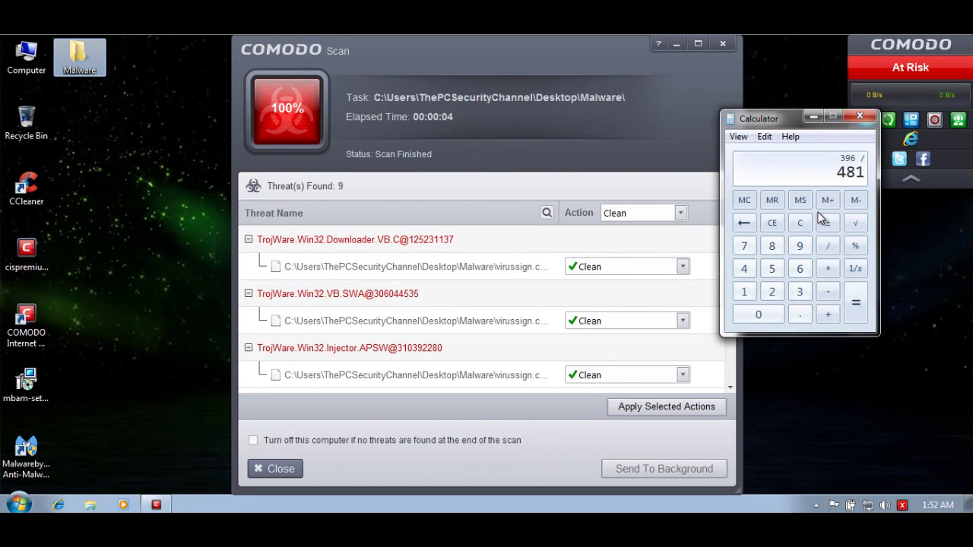
{"action": "key", "text": "alt+F4"}
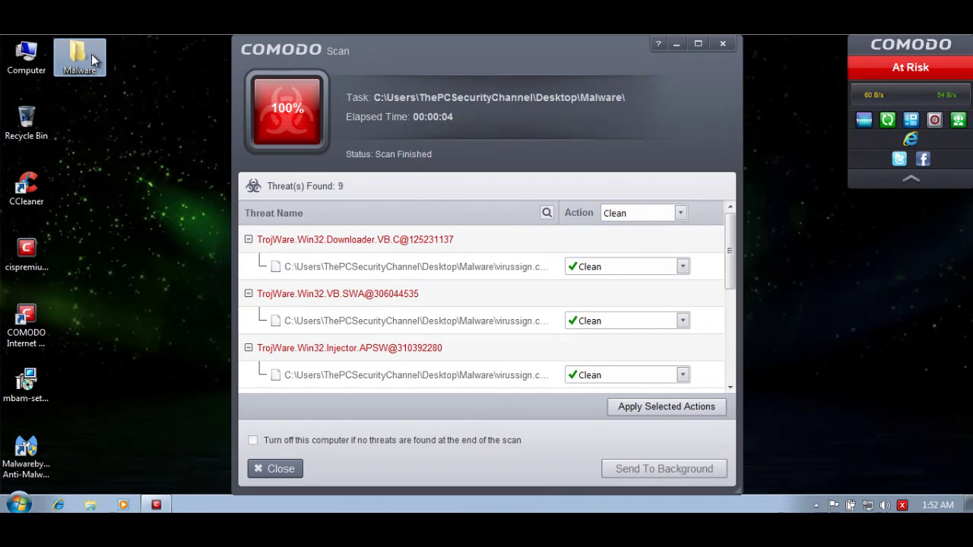
Step: Open the Malware folder alongside the scan results and apply the Clean action to the detected threats
{"action": "double_click", "coordinate": [92, 54]}
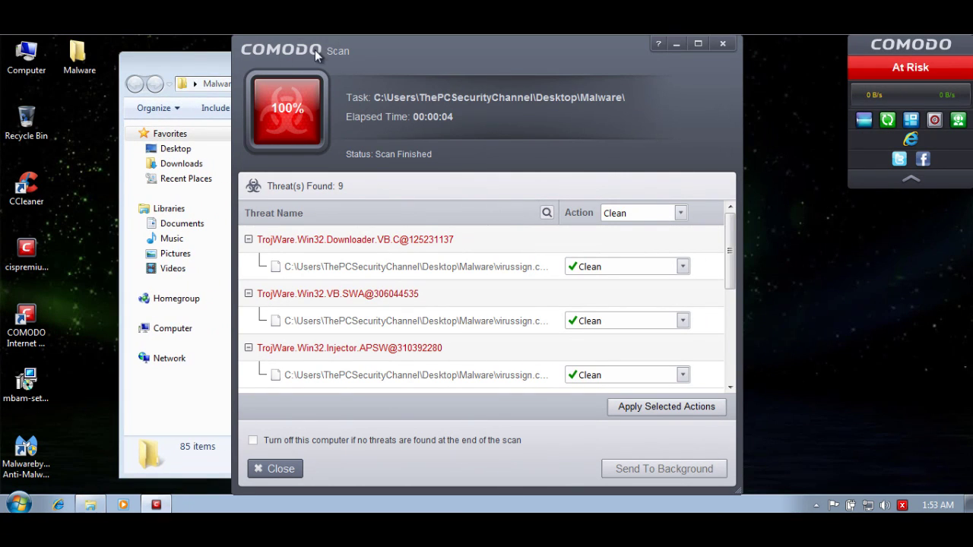
{"action": "left_click_drag", "start_coordinate": [203, 69], "coordinate": [231, 60]}
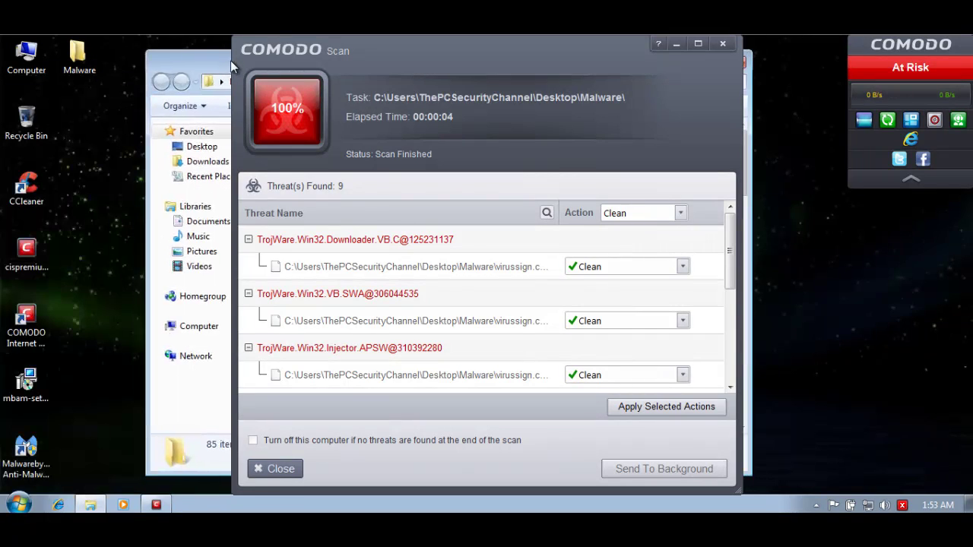
{"action": "left_click", "coordinate": [674, 407]}
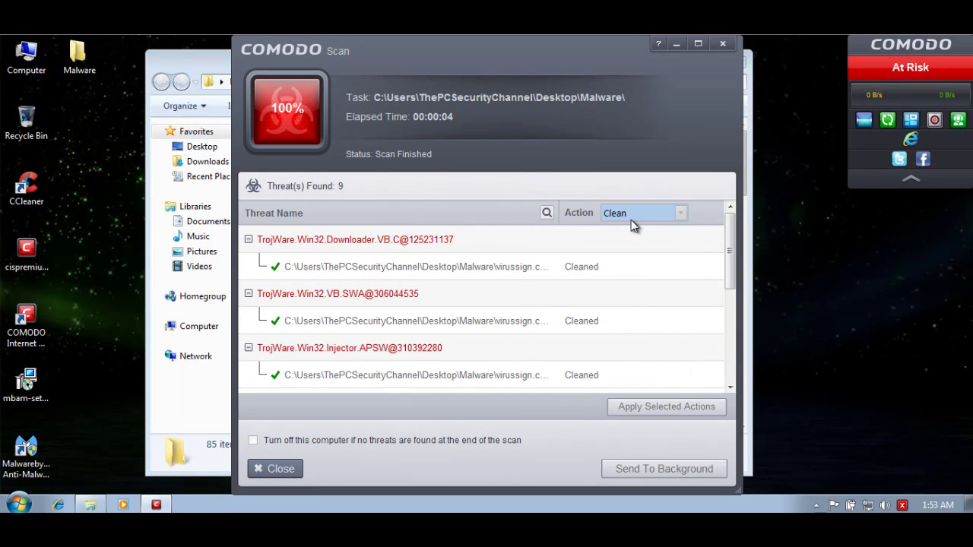
Step: Close the finished scan and the Malware folder window, then turn the antivirus protection back on in Stateful mode
{"action": "left_click", "coordinate": [723, 44]}
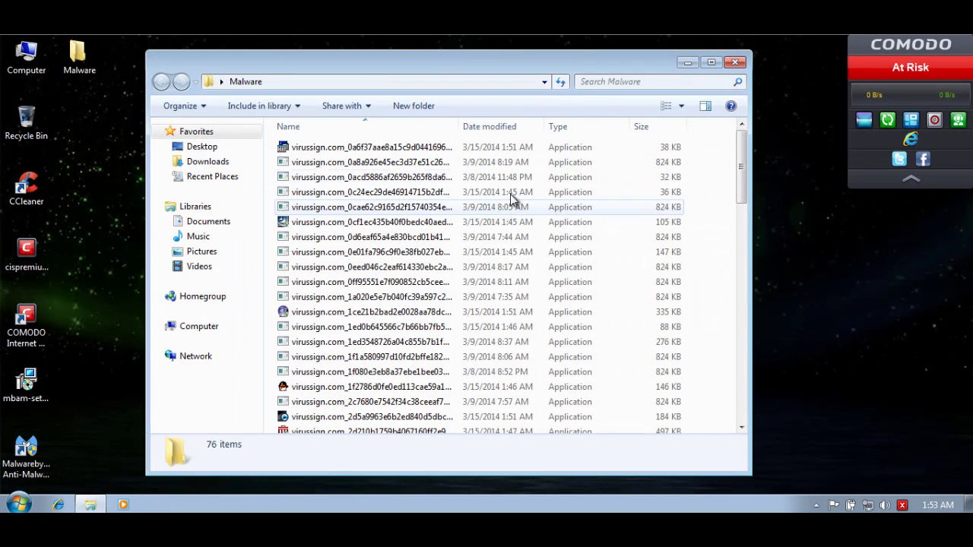
{"action": "left_click", "coordinate": [739, 65]}
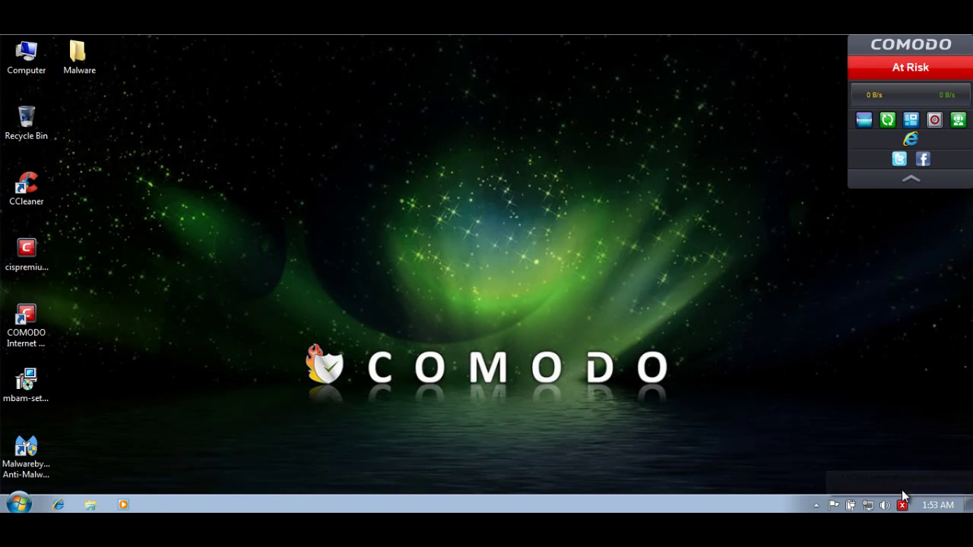
{"action": "right_click", "coordinate": [903, 505]}
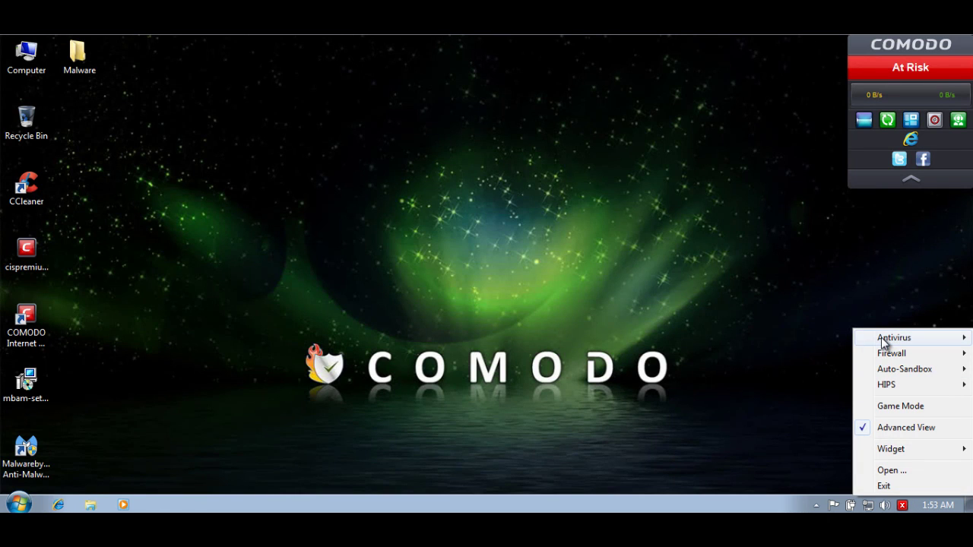
{"action": "mouse_move", "coordinate": [874, 341]}
{"action": "left_click", "coordinate": [757, 353]}
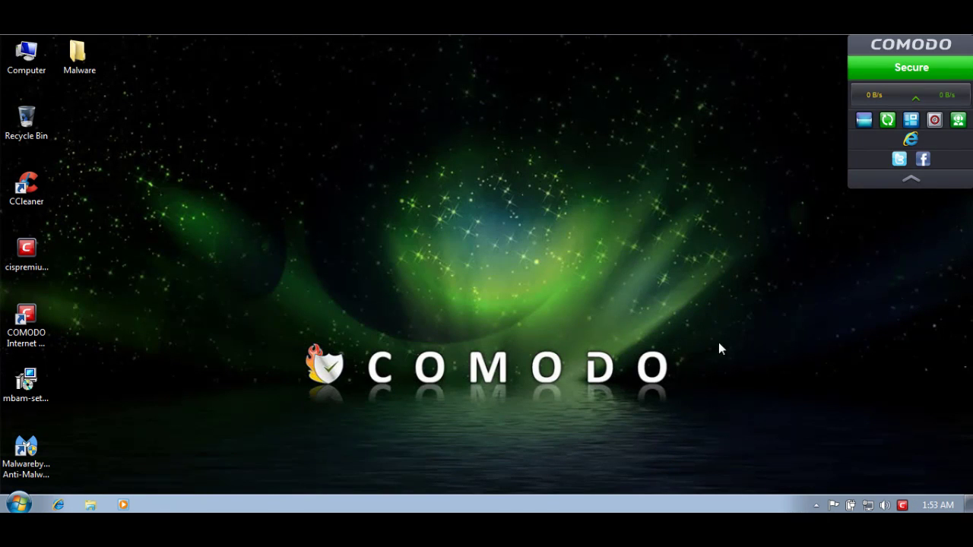
Step: Reopen the Malware folder, view its remaining files, calculate the detection ratio 405 / 481 in Calculator and close the Calculator
{"action": "double_click", "coordinate": [92, 61]}
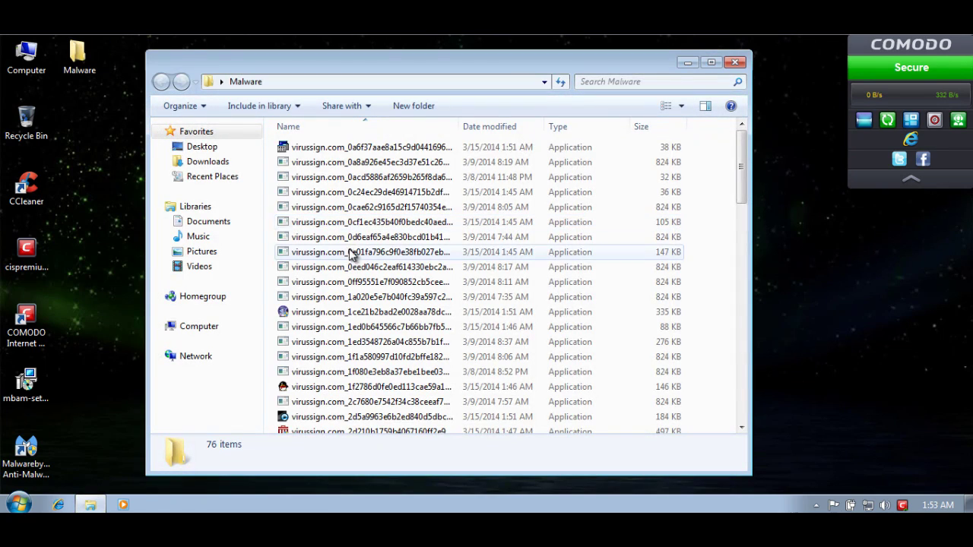
{"action": "left_click", "coordinate": [734, 62]}
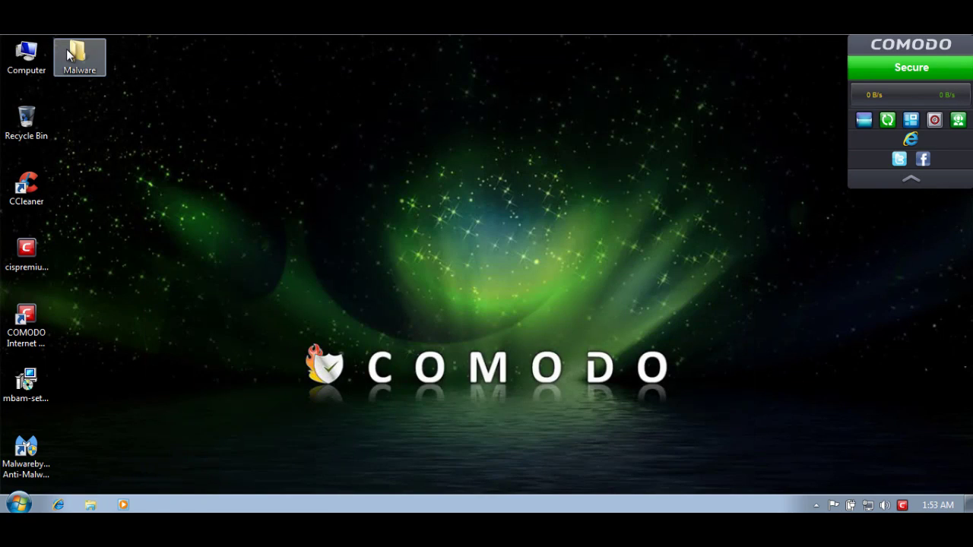
{"action": "double_click", "coordinate": [71, 51]}
{"action": "left_click_drag", "start_coordinate": [734, 159], "coordinate": [735, 411]}
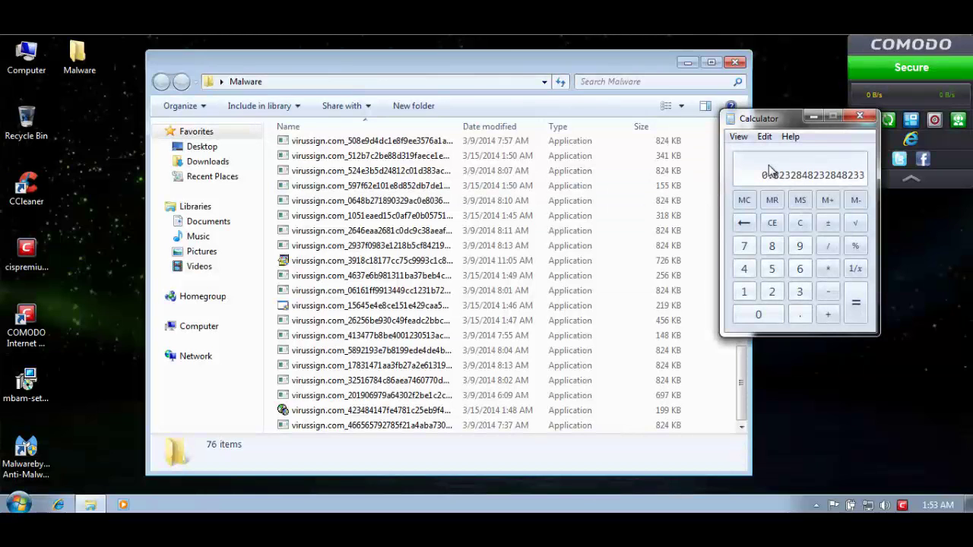
{"action": "left_click", "coordinate": [774, 320]}
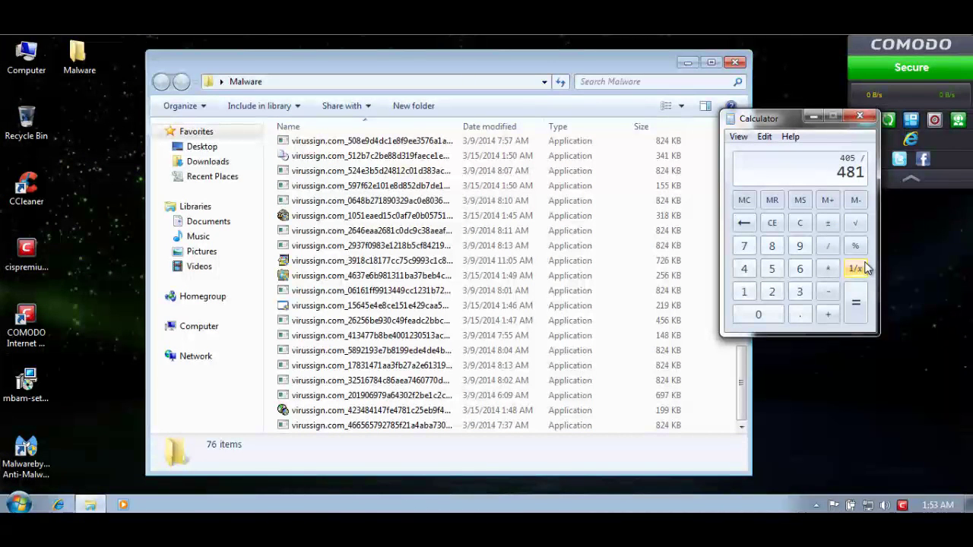
{"action": "key", "text": "Return"}
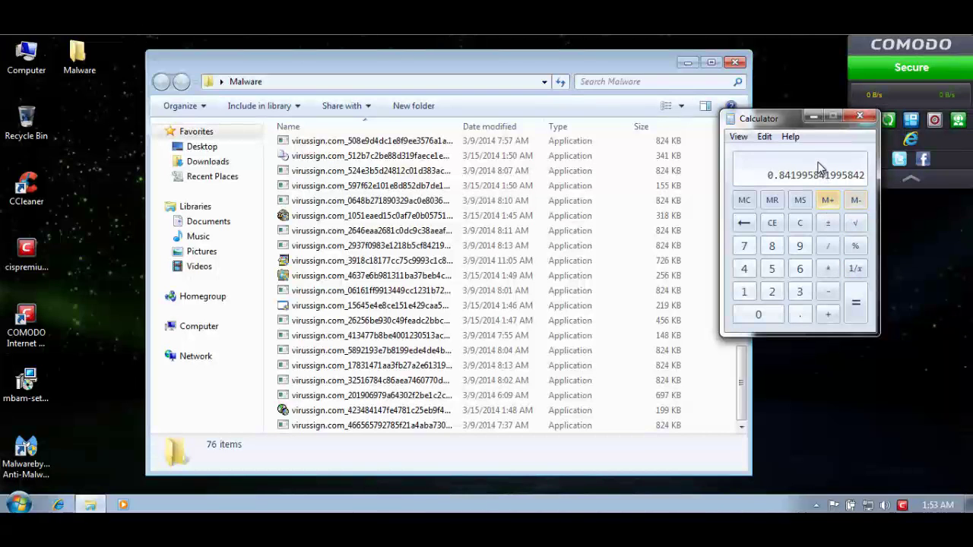
{"action": "left_click", "coordinate": [853, 120]}
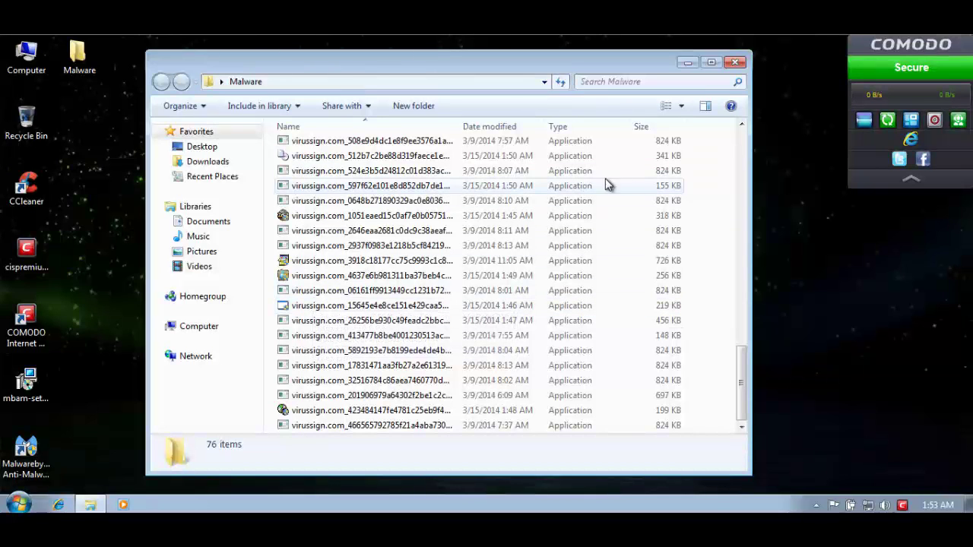
Step: Return to the start of the Malware file list and check the protection status in the COMODO main window before closing it
{"action": "left_click_drag", "start_coordinate": [741, 378], "coordinate": [730, 157]}
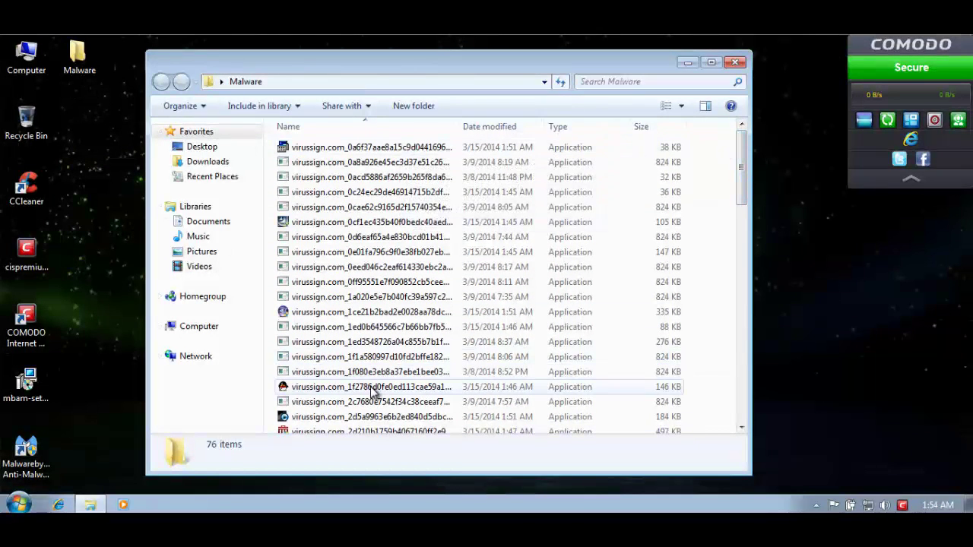
{"action": "left_click", "coordinate": [904, 507]}
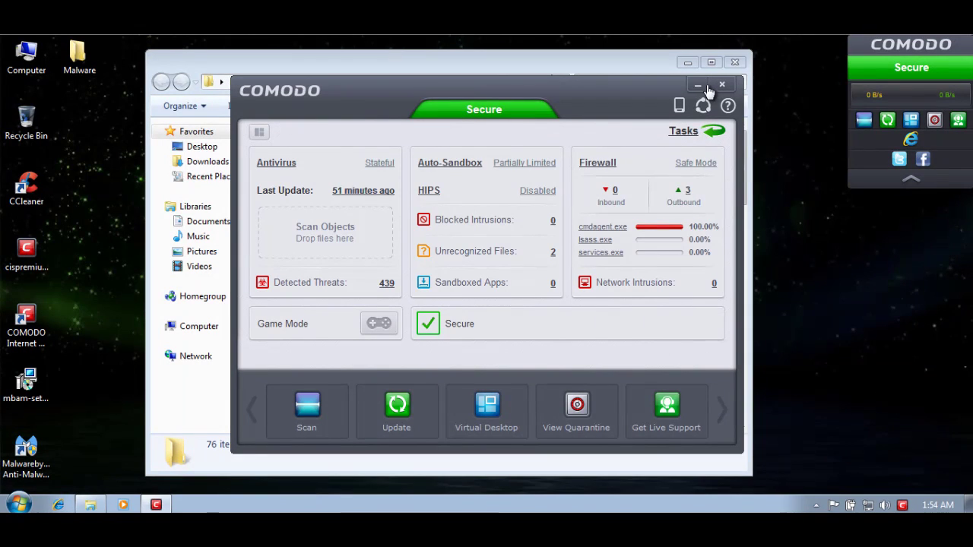
{"action": "left_click", "coordinate": [722, 84]}
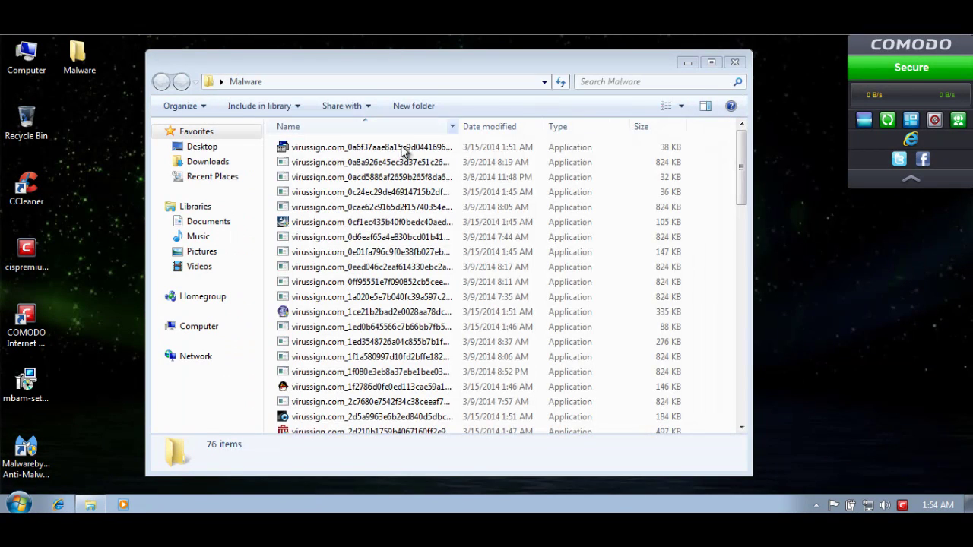
Step: Run the samples starting virussign.com_0a6f37aae8 and virussign.com_0cae62c9165d from the Malware folder, dismissing the resulting error and isolation alerts
{"action": "double_click", "coordinate": [380, 149]}
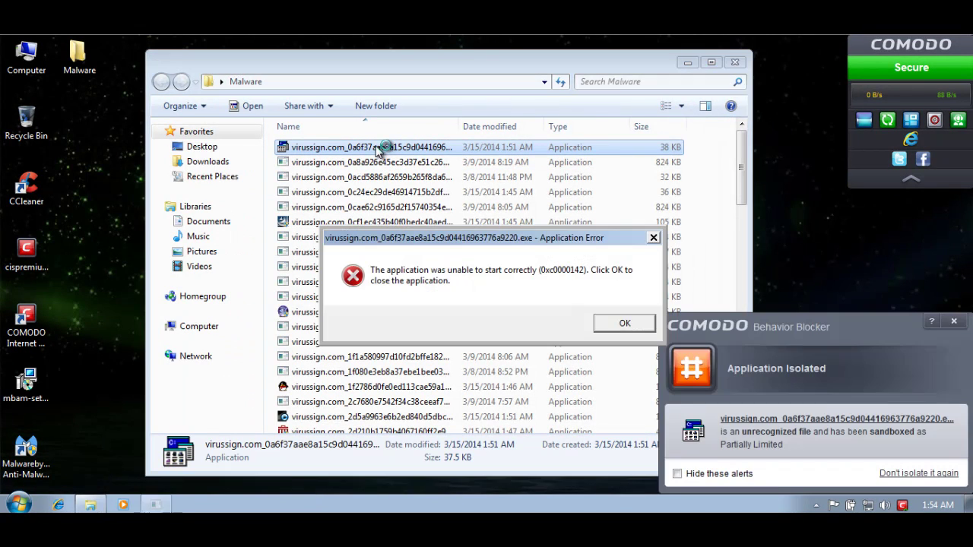
{"action": "left_click", "coordinate": [624, 323]}
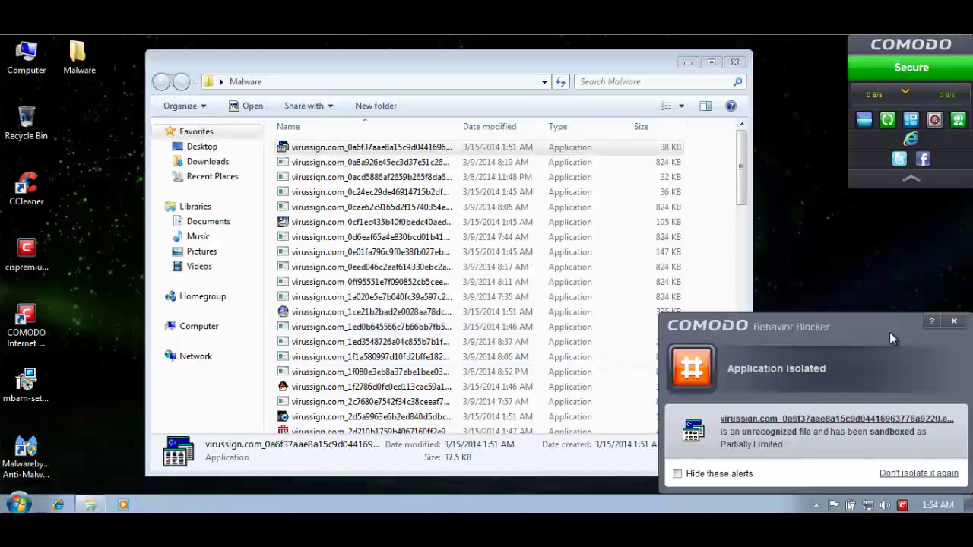
{"action": "left_click", "coordinate": [953, 320]}
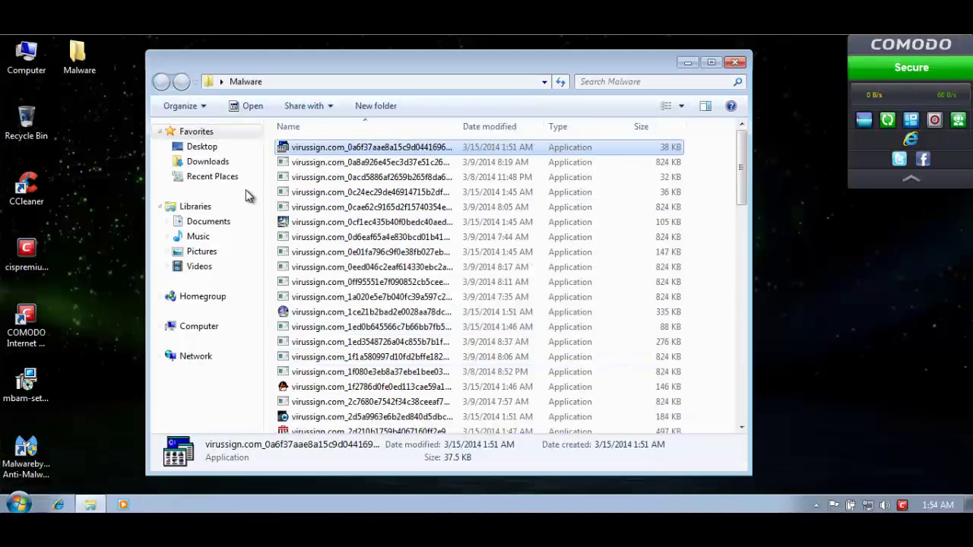
{"action": "double_click", "coordinate": [325, 212]}
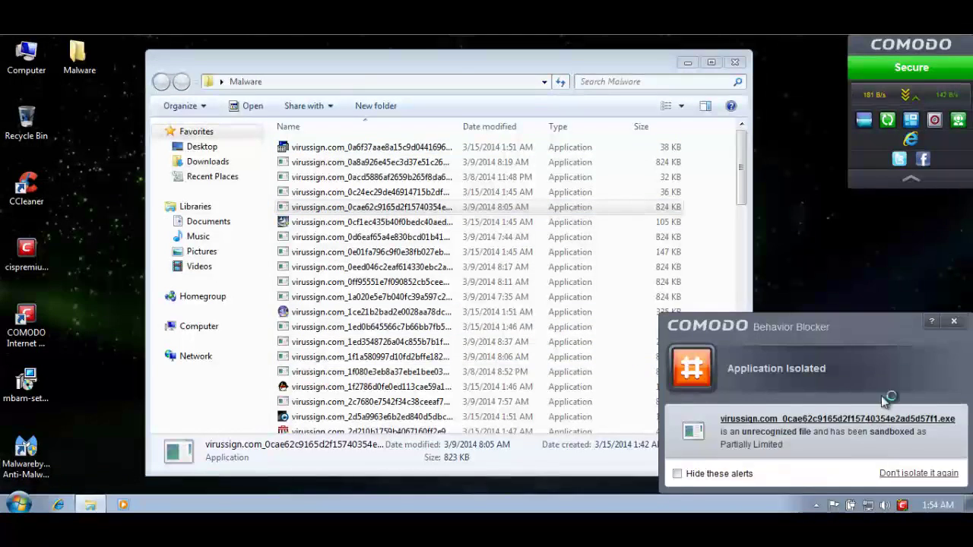
{"action": "left_click", "coordinate": [953, 321]}
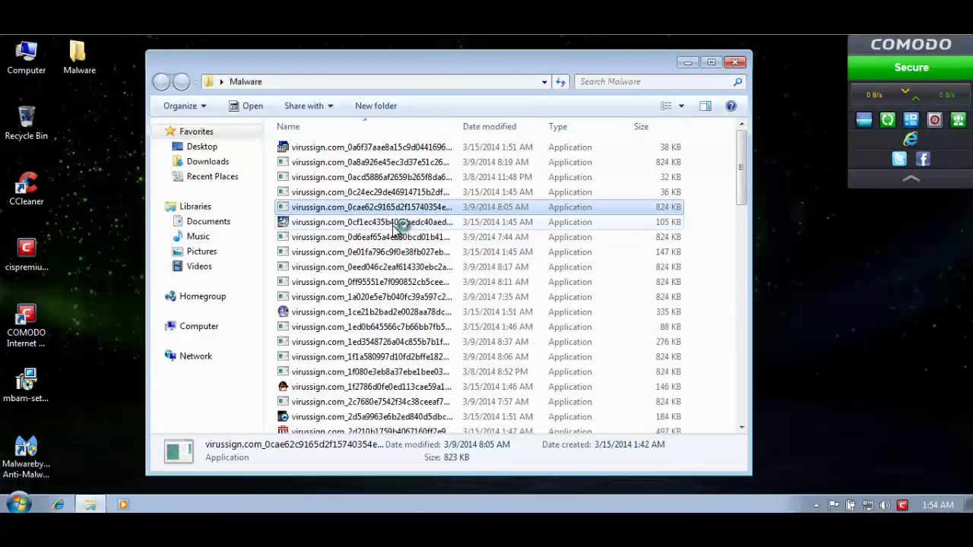
Step: Run the virussign.com_0cf1ec435b40 sample with Run Isolated for each Behavior Blocker request and allow it through User Account Control
{"action": "left_click", "coordinate": [397, 222]}
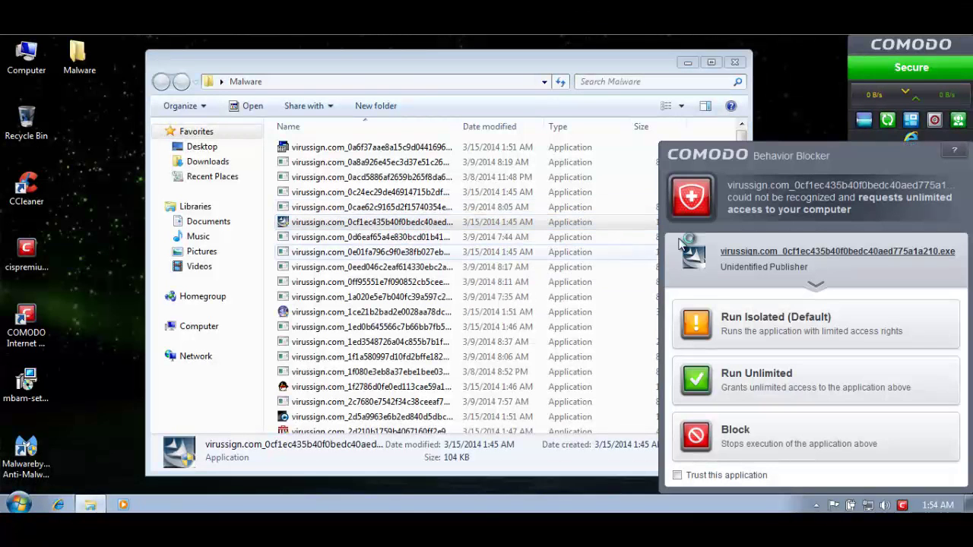
{"action": "left_click", "coordinate": [714, 332]}
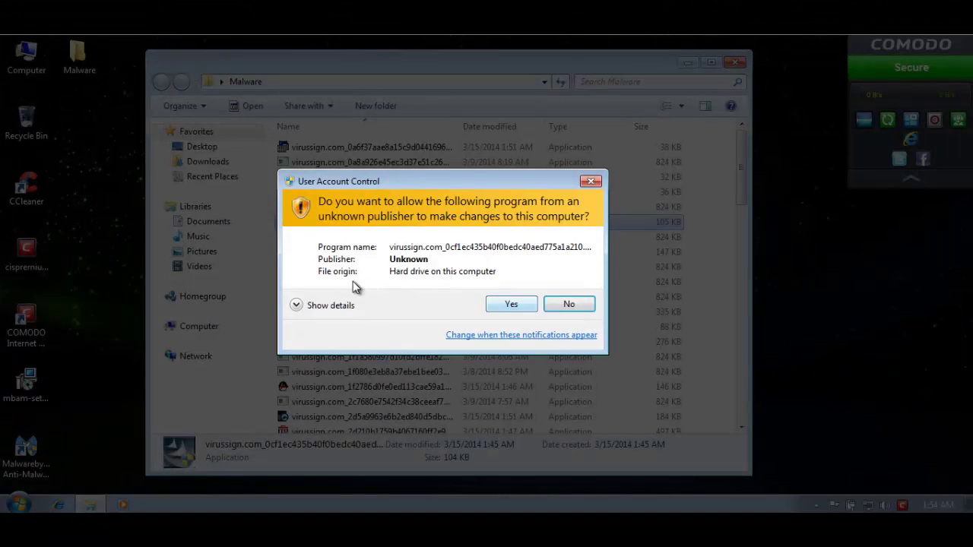
{"action": "left_click", "coordinate": [507, 304]}
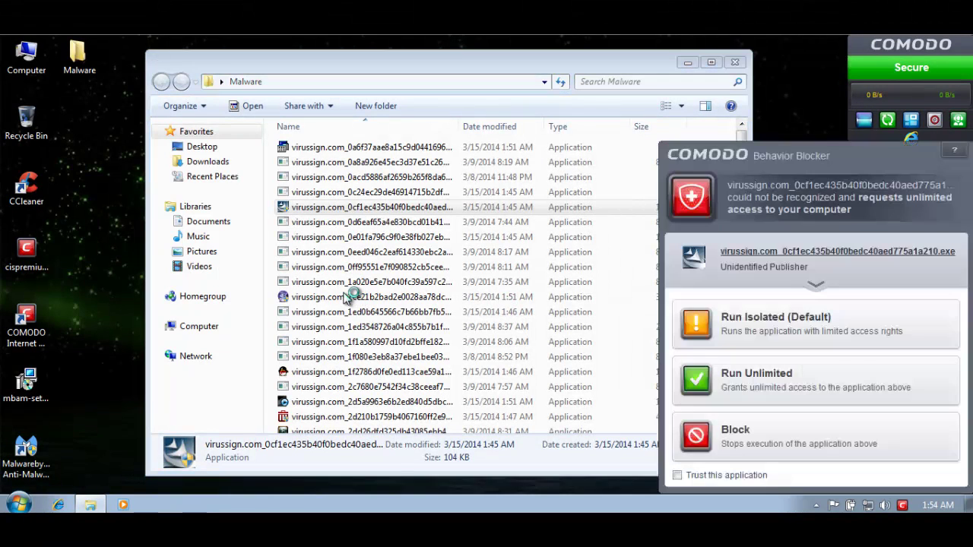
{"action": "left_click", "coordinate": [721, 321]}
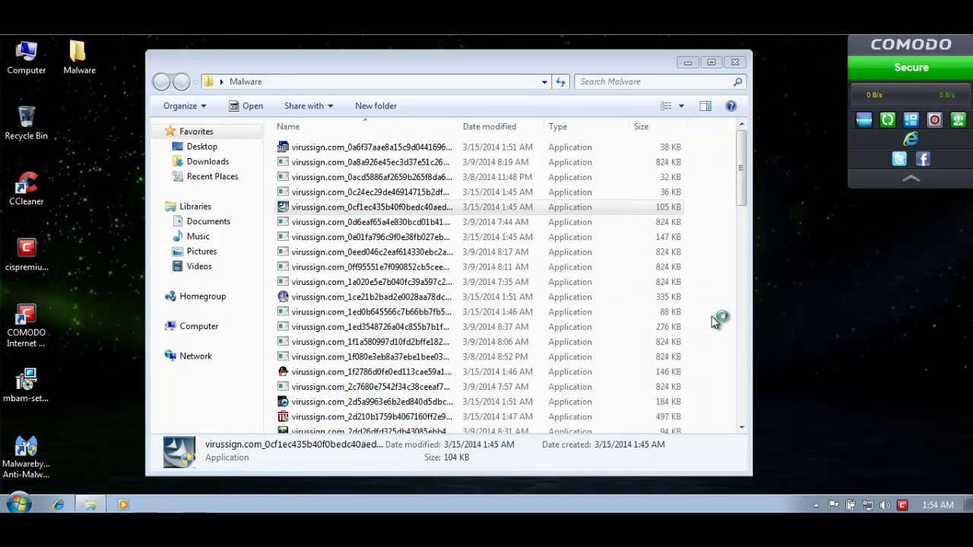
Step: Launch the samples starting virussign.com_1a020e5e7b, virussign.com_3de6d45573 and virussign.com_4e93aaebe0, and dismiss the Behavior Blocker alert
{"action": "double_click", "coordinate": [362, 281]}
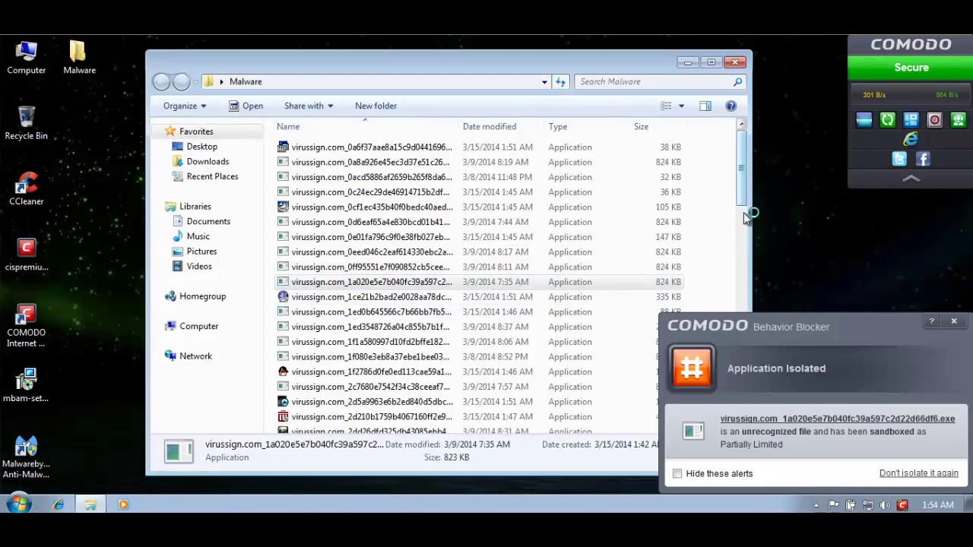
{"action": "left_click", "coordinate": [741, 216]}
{"action": "left_click", "coordinate": [291, 195]}
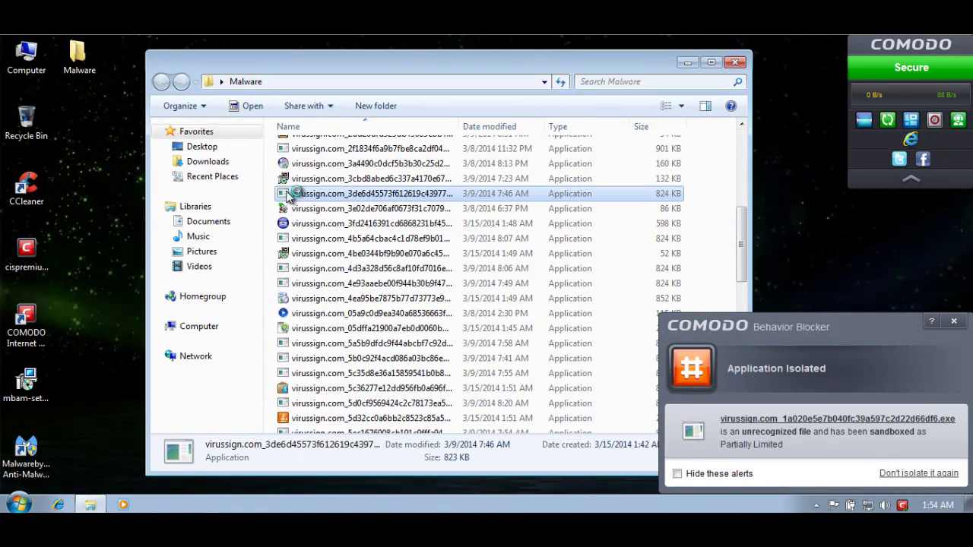
{"action": "left_click_drag", "start_coordinate": [741, 220], "coordinate": [741, 239]}
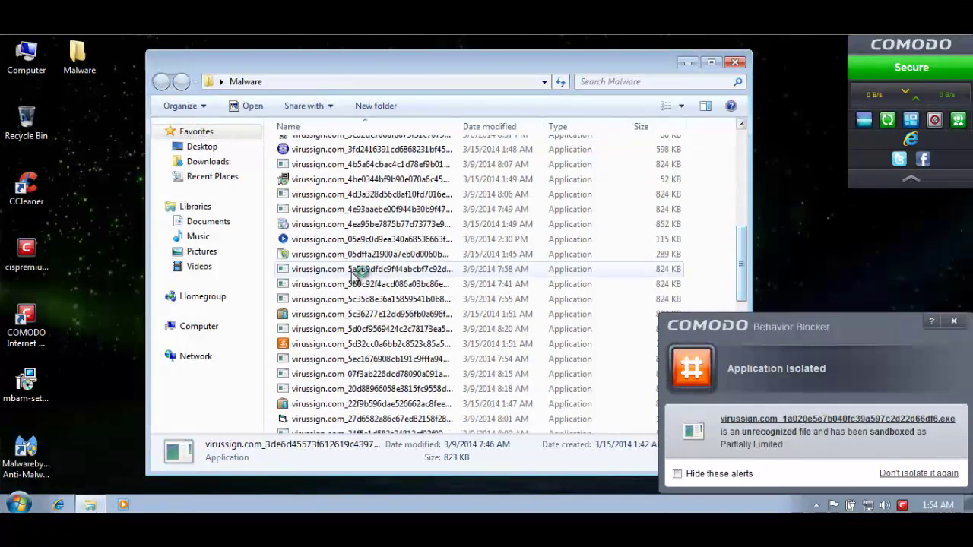
{"action": "left_click", "coordinate": [335, 211]}
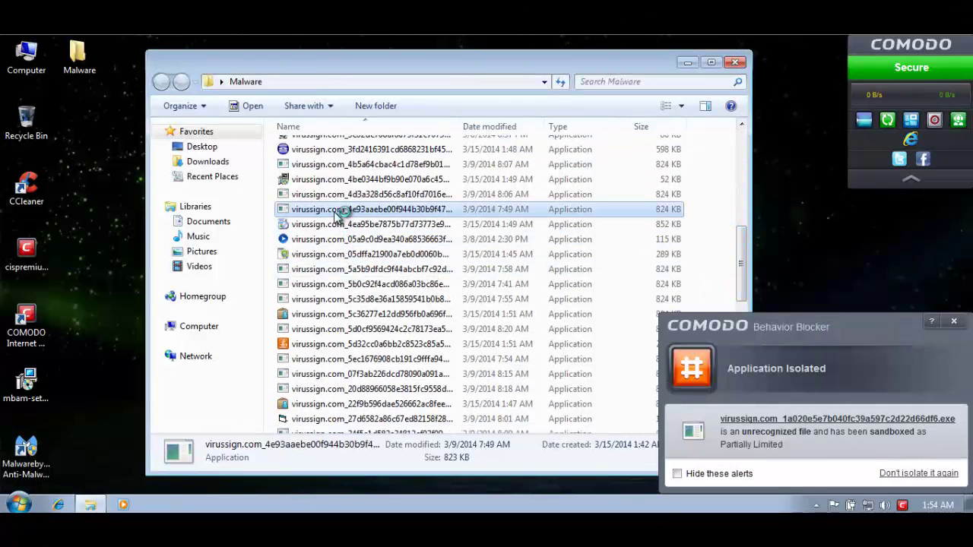
{"action": "scroll", "coordinate": [332, 216], "scroll_direction": "down", "scroll_amount": 1}
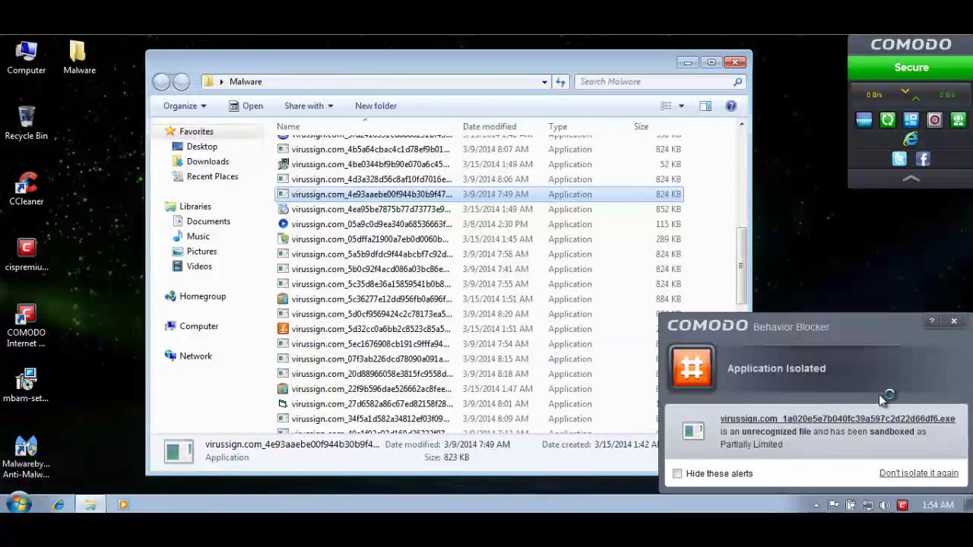
{"action": "left_click", "coordinate": [953, 321]}
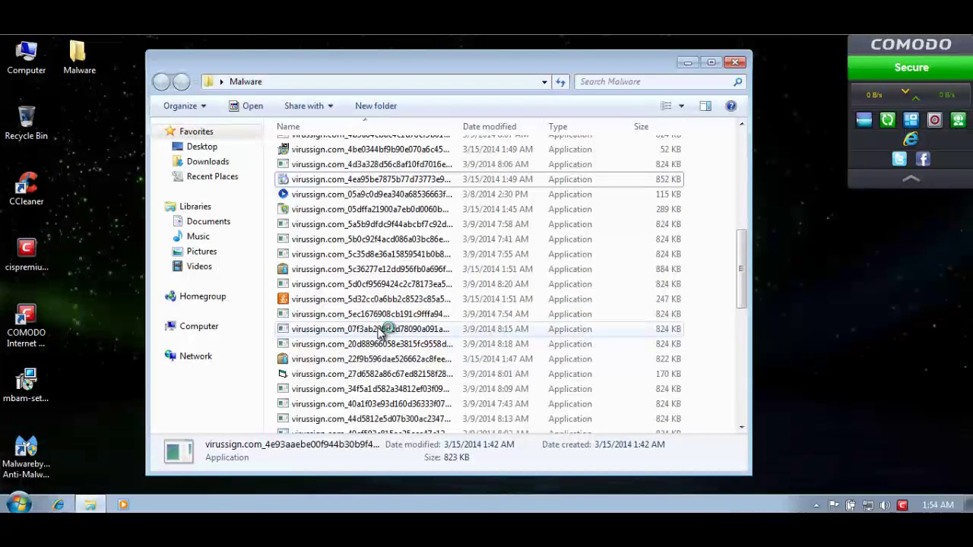
Step: Run the samples starting virussign.com_07f3ab226dcd and virussign.com_105e0d939182, dismissing their isolation alerts
{"action": "left_click", "coordinate": [382, 330]}
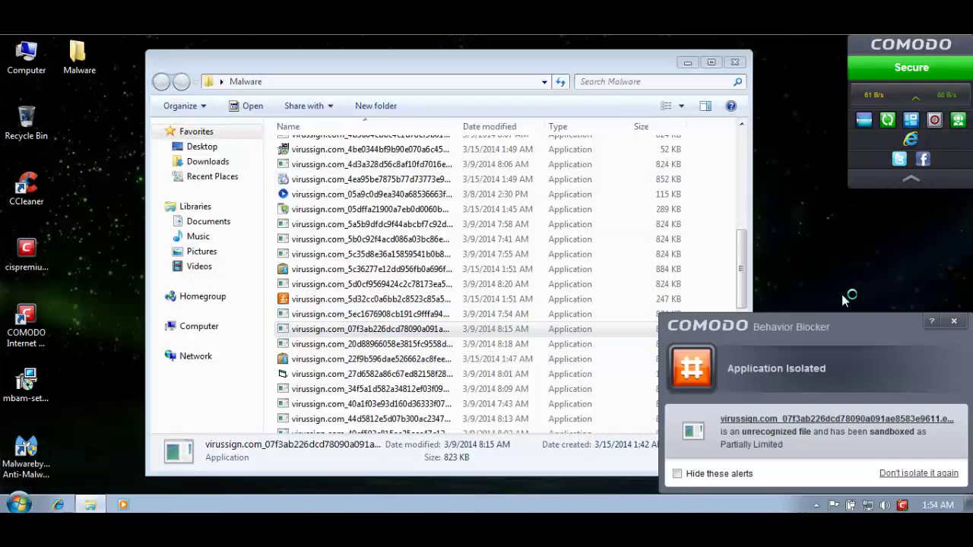
{"action": "left_click", "coordinate": [959, 323]}
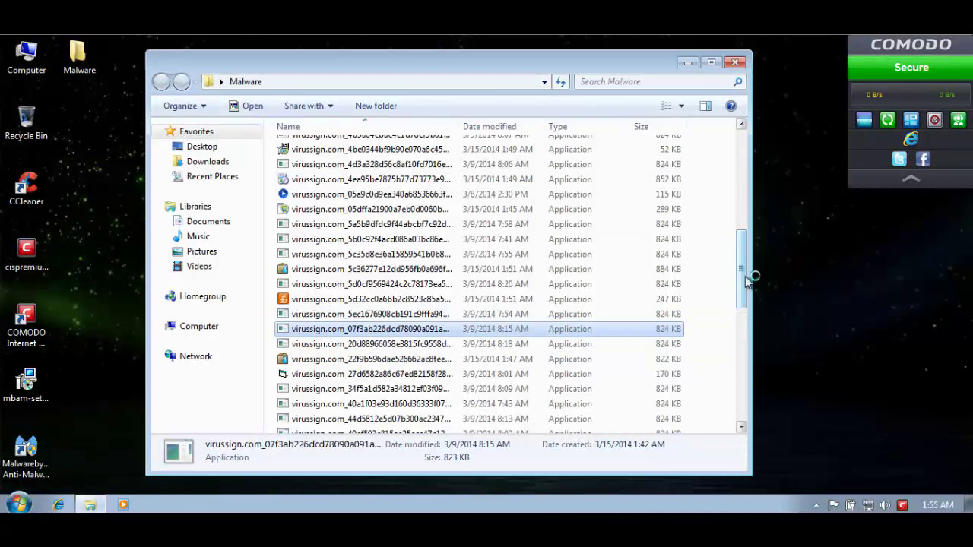
{"action": "left_click_drag", "start_coordinate": [745, 276], "coordinate": [745, 326]}
{"action": "left_click", "coordinate": [373, 228]}
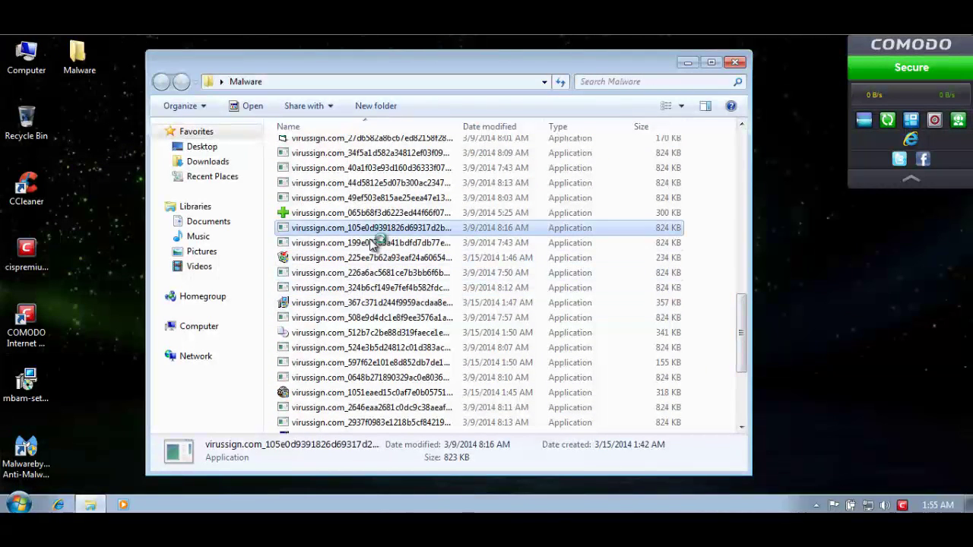
{"action": "left_click", "coordinate": [959, 323]}
Step: Run the virussign.com_0648b2718903 sample near the end of the Malware list and dismiss its isolation alert
{"action": "left_click_drag", "start_coordinate": [747, 292], "coordinate": [749, 342]}
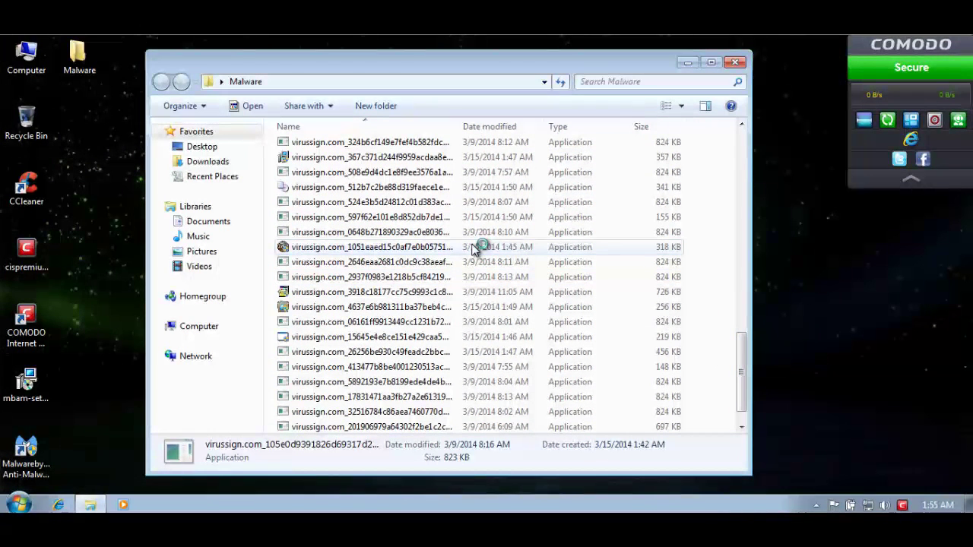
{"action": "left_click", "coordinate": [484, 236]}
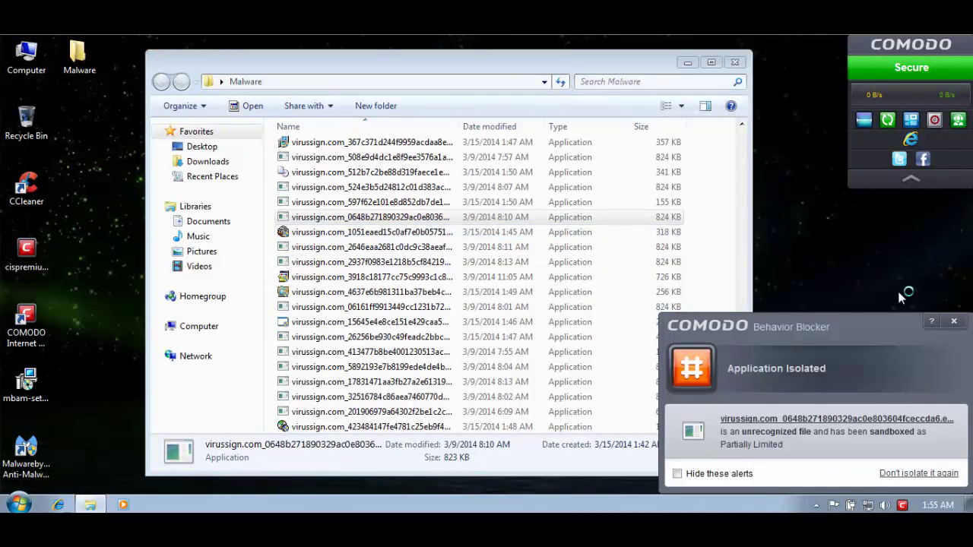
{"action": "left_click", "coordinate": [951, 323]}
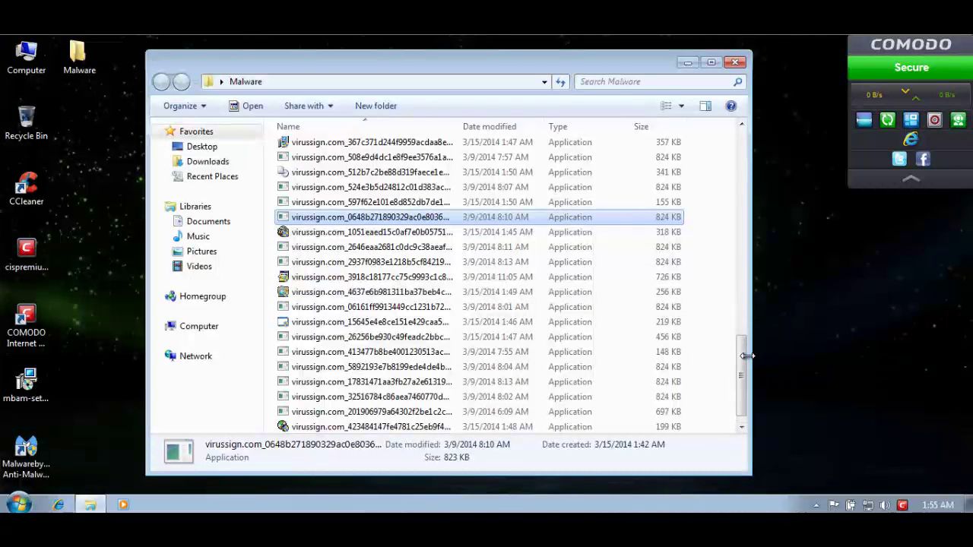
{"action": "left_click_drag", "start_coordinate": [747, 355], "coordinate": [749, 337]}
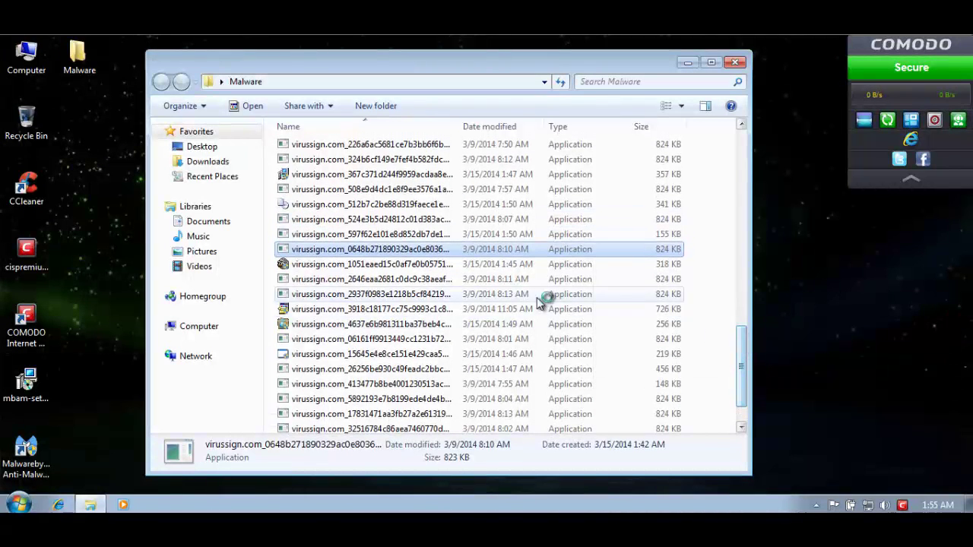
Step: Launch the virussign.com_26256be930c4 sample, then run virussign.com_15645e4e8ce1 with Run Isolated for each Behavior Blocker request and allow it through User Account Control
{"action": "left_click", "coordinate": [425, 357]}
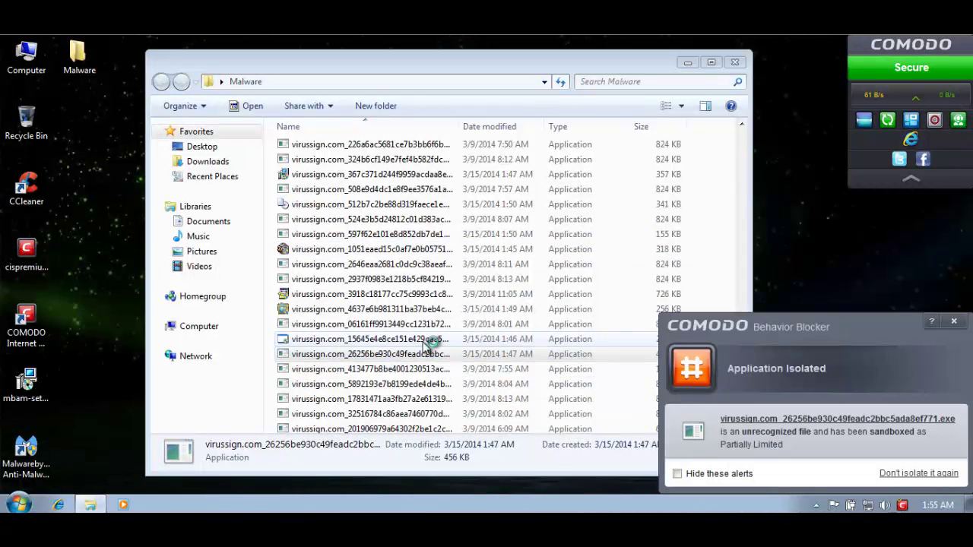
{"action": "left_click", "coordinate": [319, 339]}
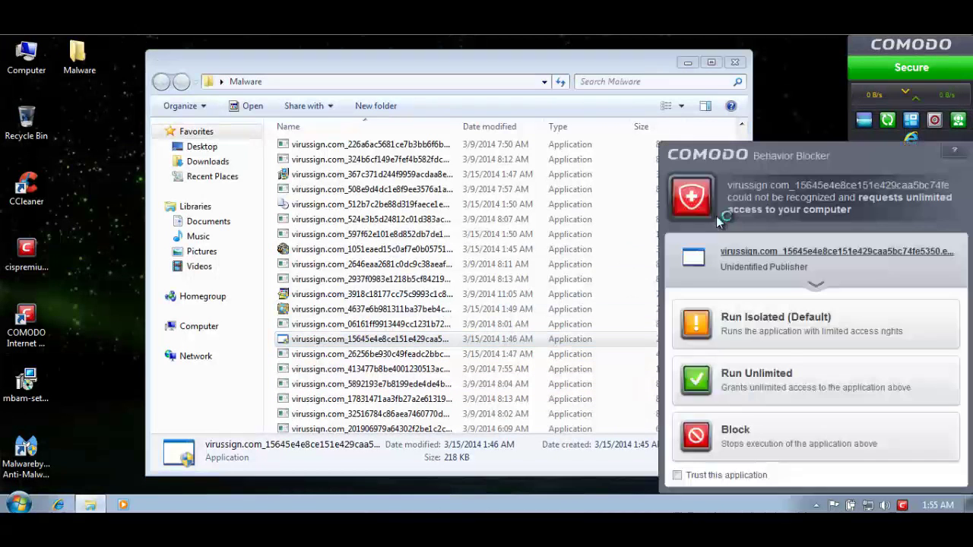
{"action": "left_click", "coordinate": [778, 327]}
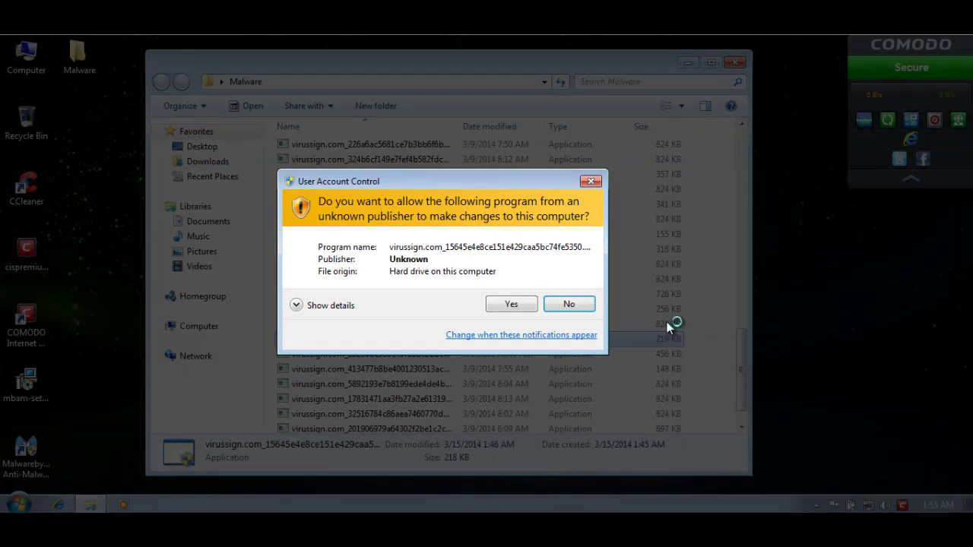
{"action": "left_click", "coordinate": [498, 305]}
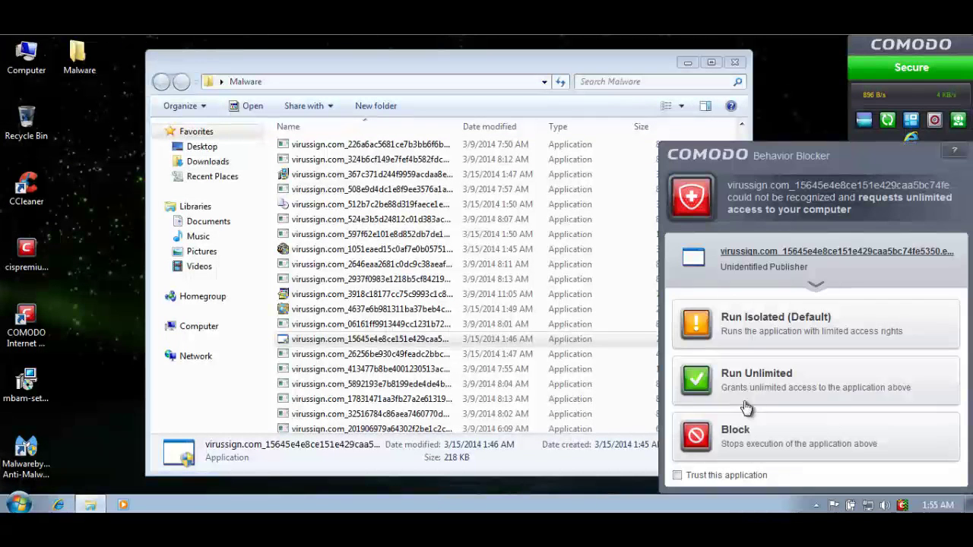
{"action": "left_click", "coordinate": [760, 327]}
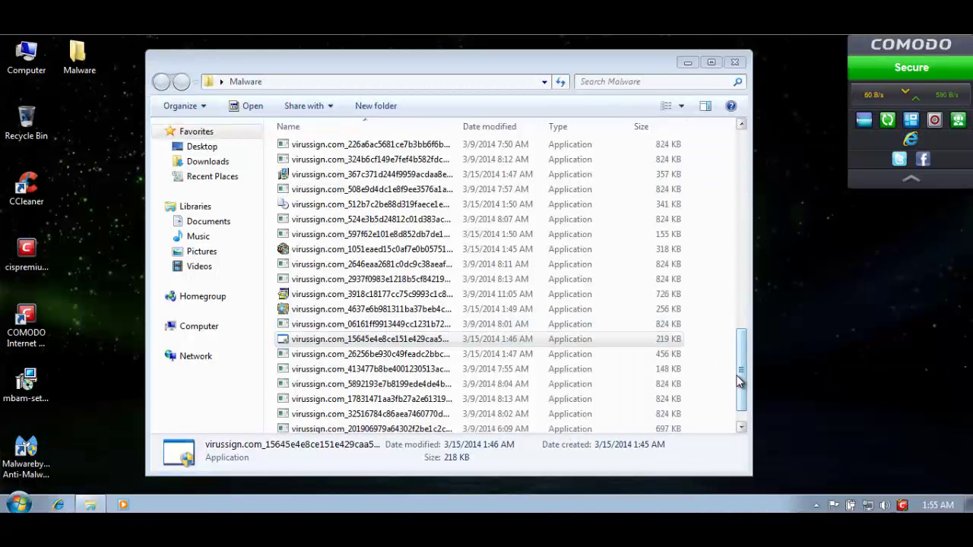
Step: Run the virussign.com_201906979a64 sample near the end of the Malware list and dismiss its isolation alert
{"action": "left_click_drag", "start_coordinate": [737, 363], "coordinate": [740, 384]}
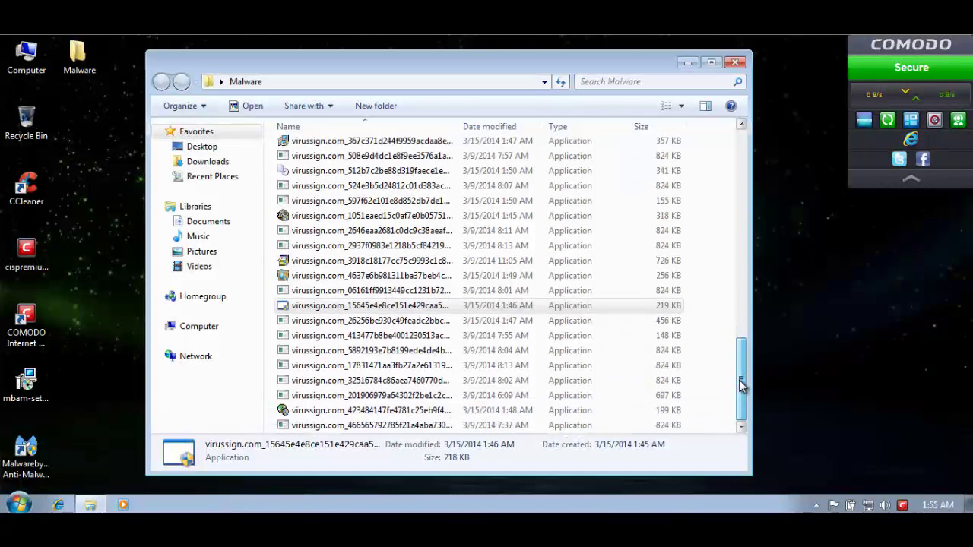
{"action": "double_click", "coordinate": [370, 396]}
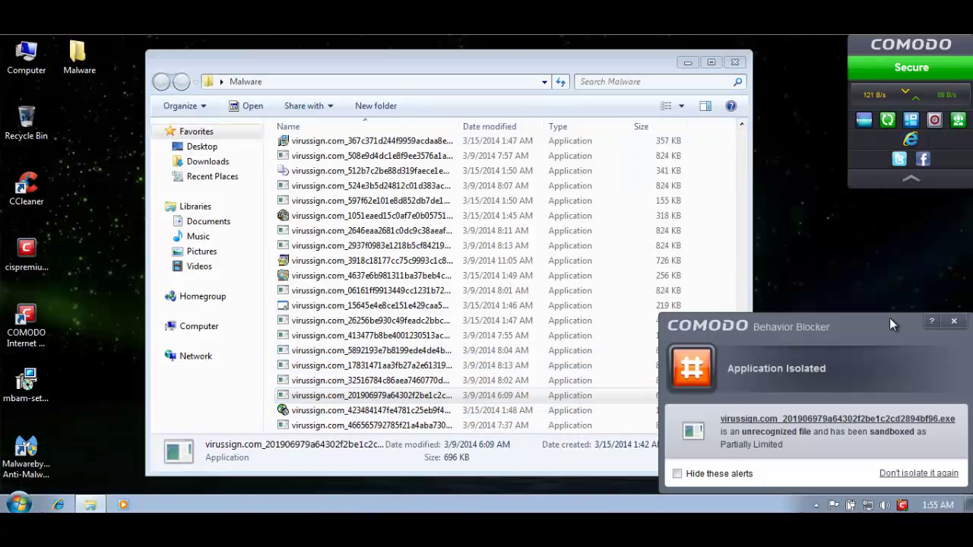
{"action": "left_click", "coordinate": [954, 321]}
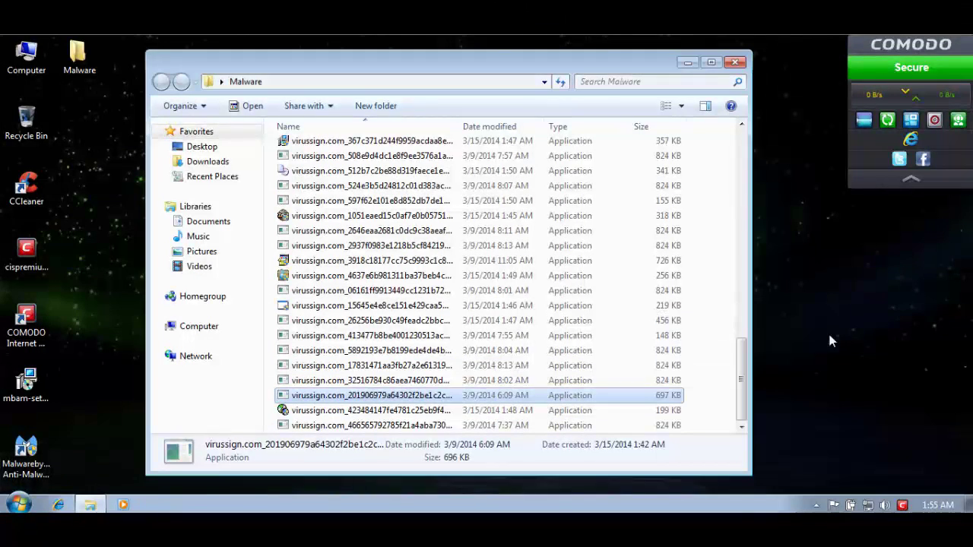
Step: Run the virussign.com_423484147fe4 sample with Run Isolated for both Behavior Blocker requests and allow it through User Account Control
{"action": "double_click", "coordinate": [468, 413]}
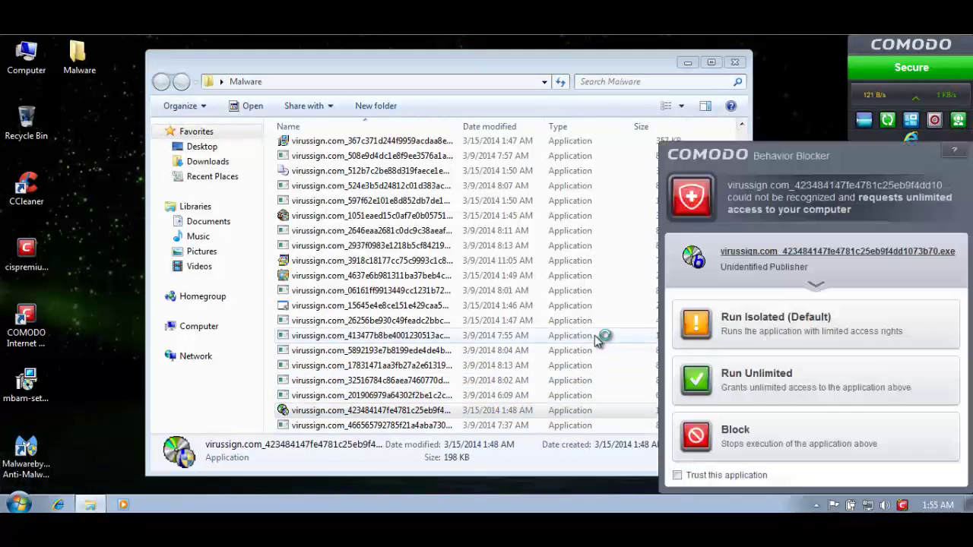
{"action": "left_click", "coordinate": [772, 319]}
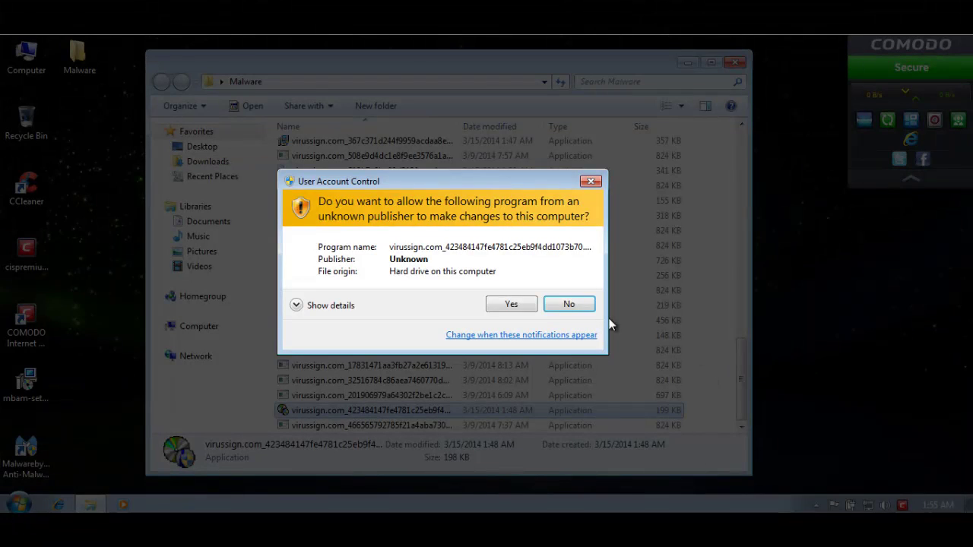
{"action": "left_click", "coordinate": [510, 300]}
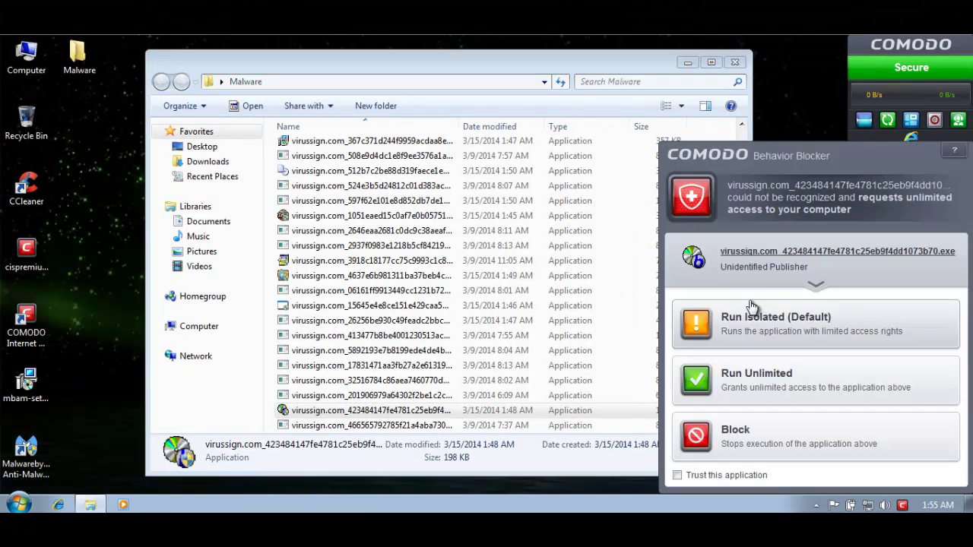
{"action": "left_click", "coordinate": [741, 317]}
{"action": "left_click", "coordinate": [613, 340]}
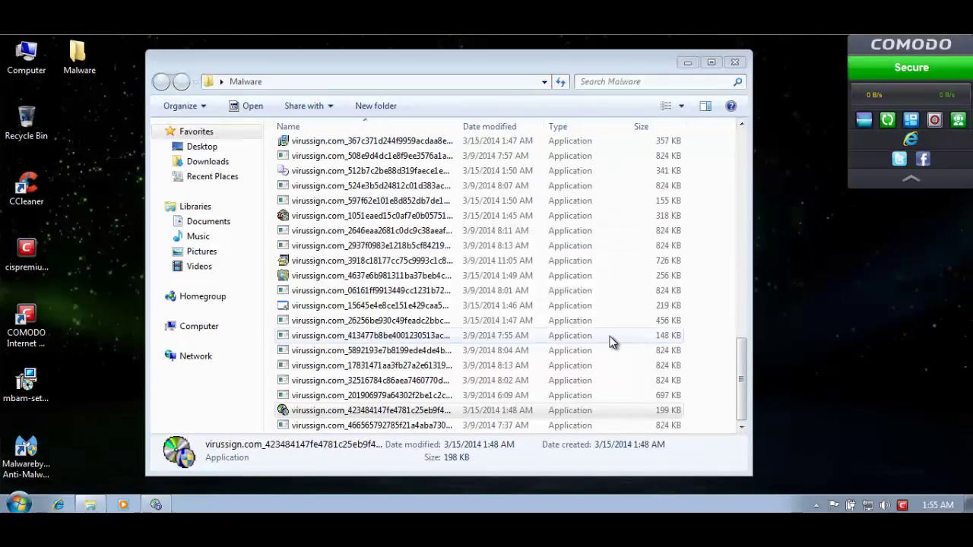
Step: Run the samples starting virussign.com_5b0c92f4acd0 and virussign.com_1f2786d0fe0e, dismissing their isolation alerts
{"action": "left_click_drag", "start_coordinate": [737, 362], "coordinate": [724, 263]}
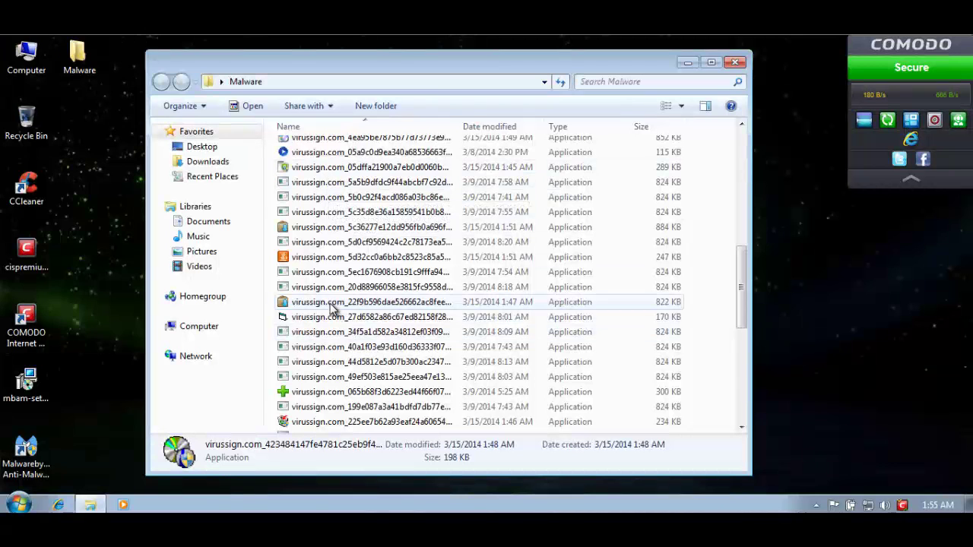
{"action": "double_click", "coordinate": [331, 197]}
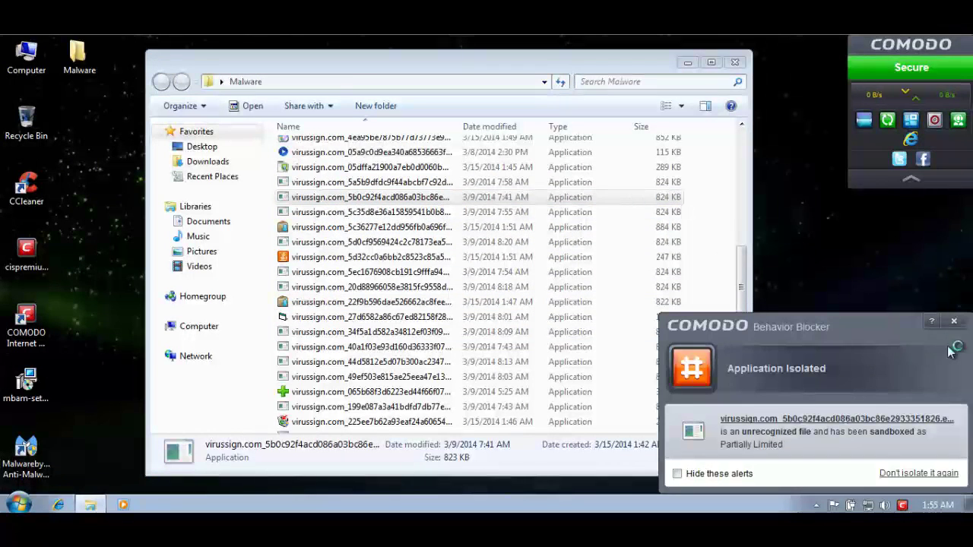
{"action": "left_click", "coordinate": [953, 320]}
{"action": "left_click_drag", "start_coordinate": [745, 295], "coordinate": [744, 226]}
{"action": "left_click", "coordinate": [339, 190]}
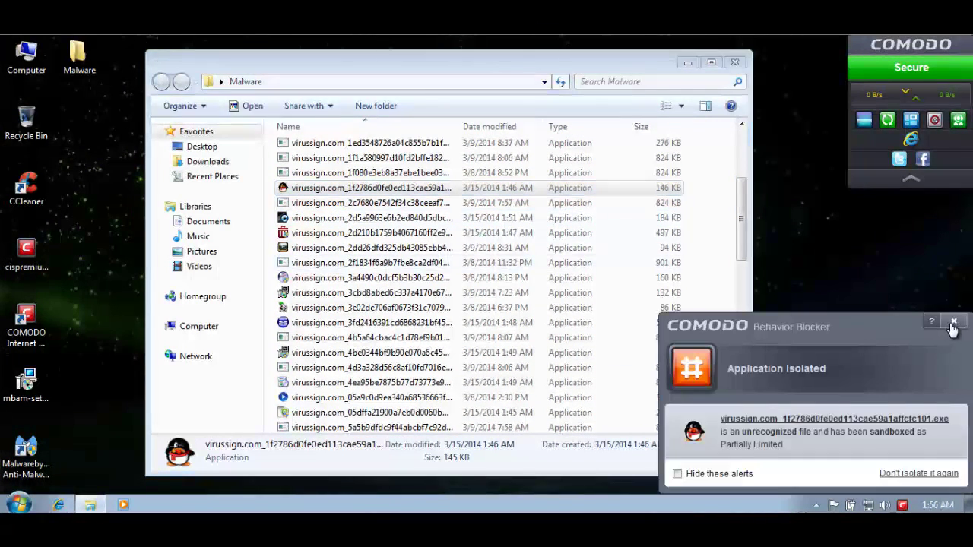
{"action": "left_click", "coordinate": [952, 320]}
Step: Launch the samples starting virussign.com_1ed0b645566c, virussign.com_0c24ec29de46 and virussign.com_0e01fa796c9f, dismissing the Behavior Blocker alerts
{"action": "left_click_drag", "start_coordinate": [742, 219], "coordinate": [743, 176]}
{"action": "double_click", "coordinate": [290, 282]}
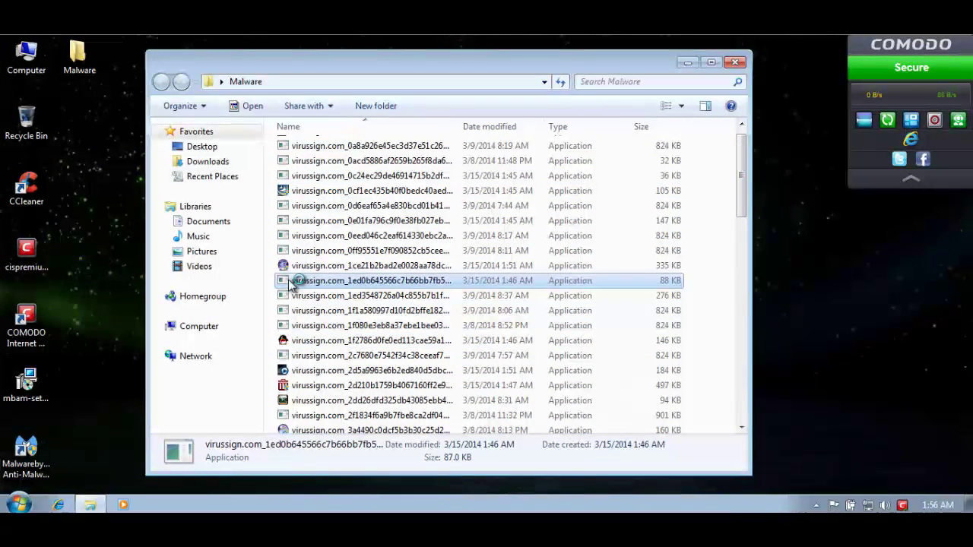
{"action": "left_click", "coordinate": [959, 321]}
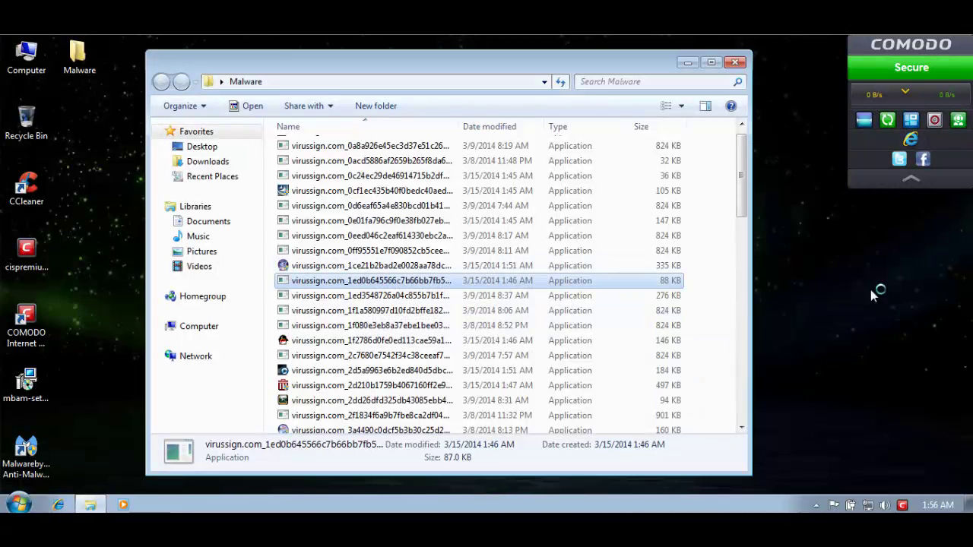
{"action": "left_click_drag", "start_coordinate": [747, 180], "coordinate": [741, 152]}
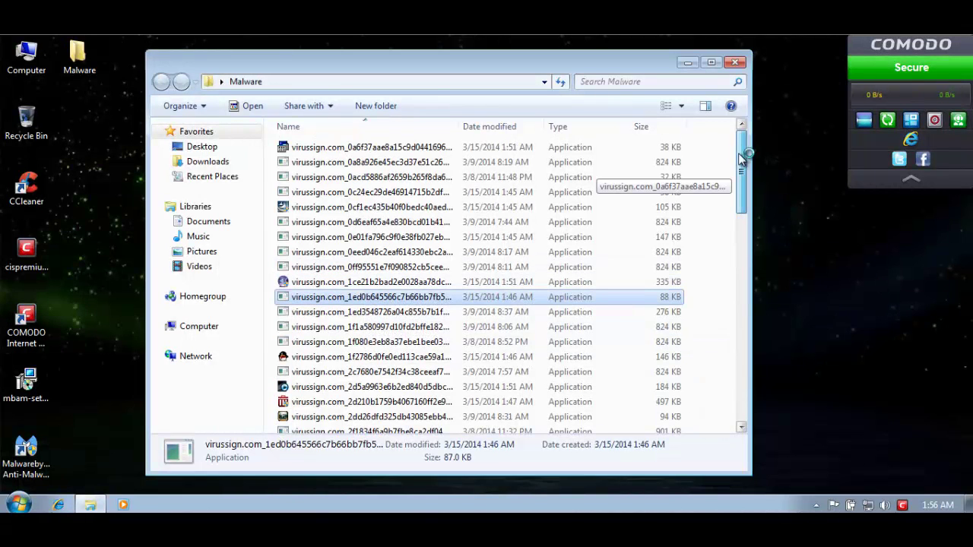
{"action": "left_click", "coordinate": [370, 196]}
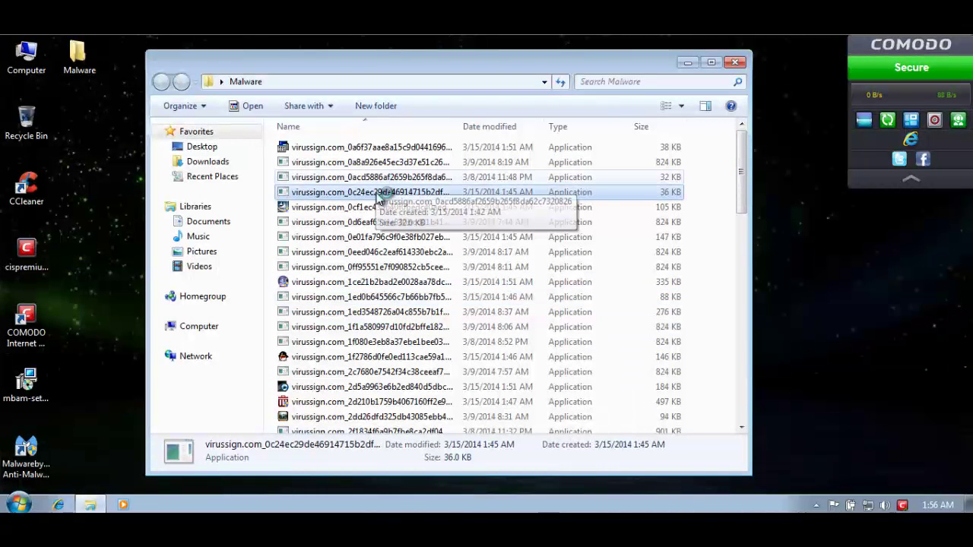
{"action": "left_click", "coordinate": [364, 238]}
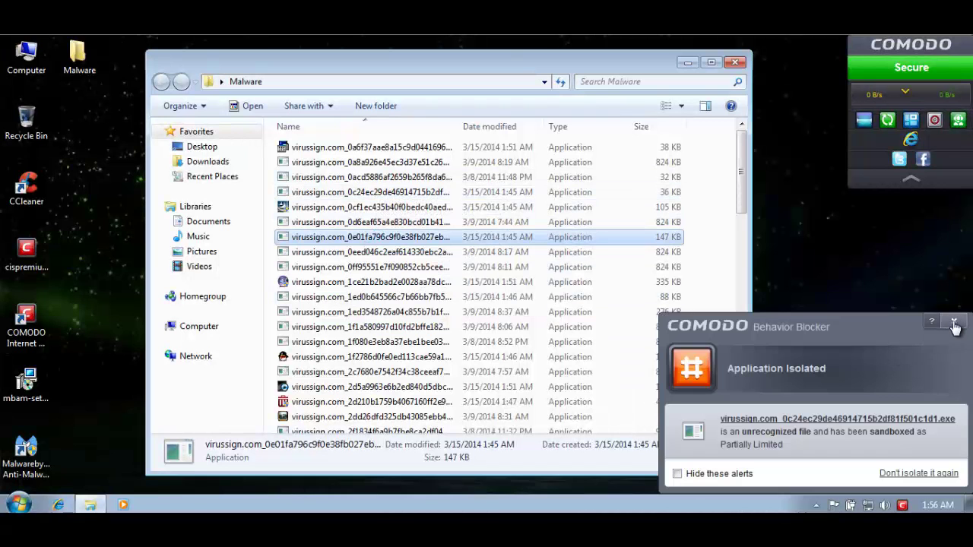
{"action": "left_click", "coordinate": [954, 321]}
Step: Run the samples starting virussign.com_413477b8be40 and virussign.com_512b7c2be88d, dismissing their isolation alerts and the Virtual Drive Manager message
{"action": "left_click_drag", "start_coordinate": [742, 217], "coordinate": [742, 384]}
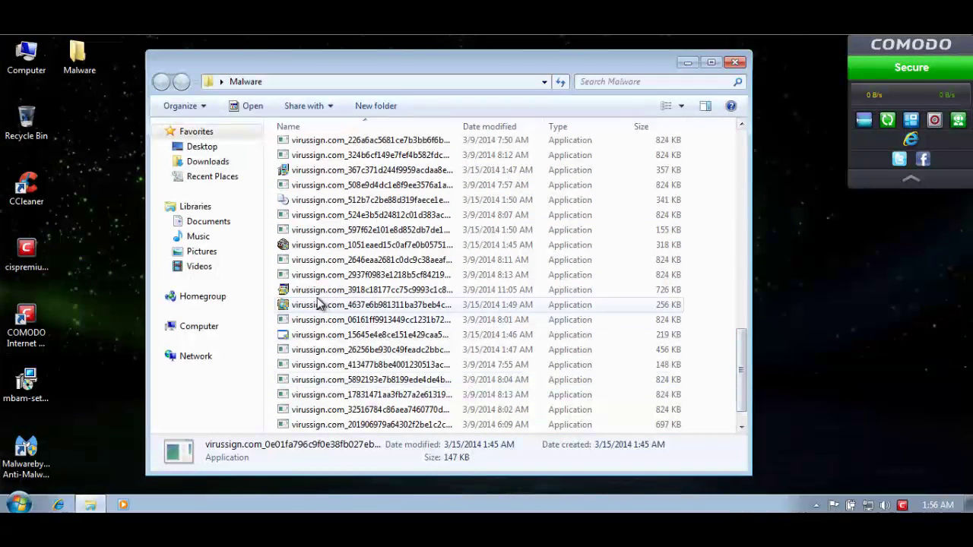
{"action": "double_click", "coordinate": [304, 364]}
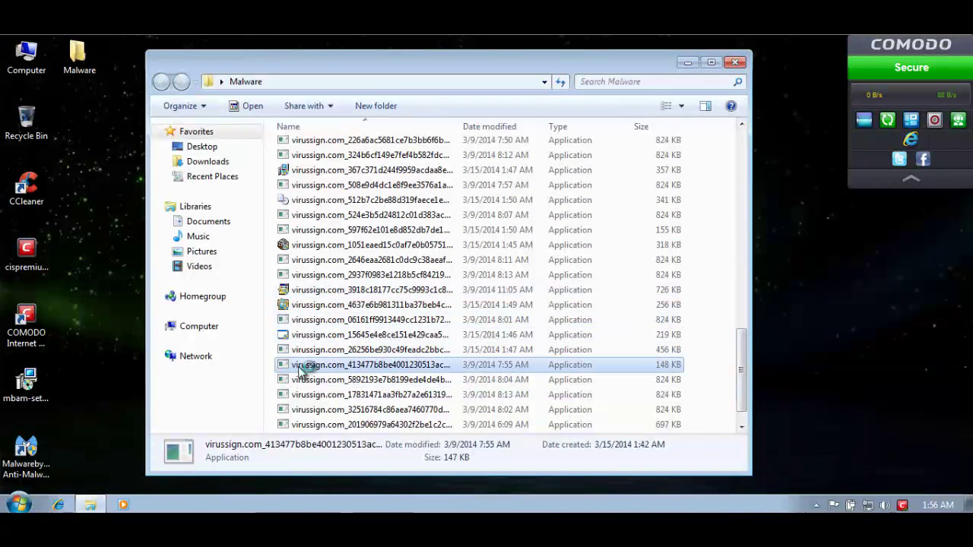
{"action": "left_click", "coordinate": [954, 321]}
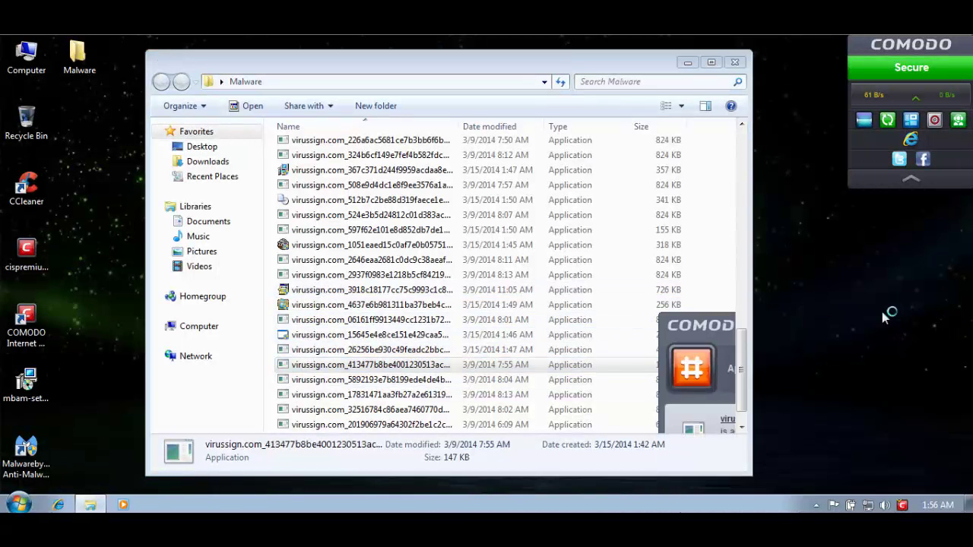
{"action": "double_click", "coordinate": [372, 201]}
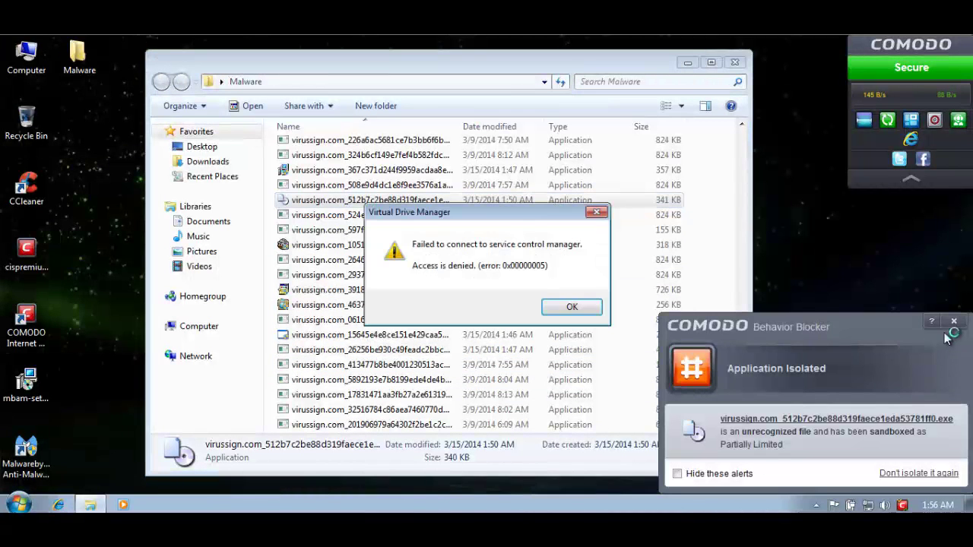
{"action": "left_click", "coordinate": [954, 320]}
{"action": "left_click", "coordinate": [572, 309]}
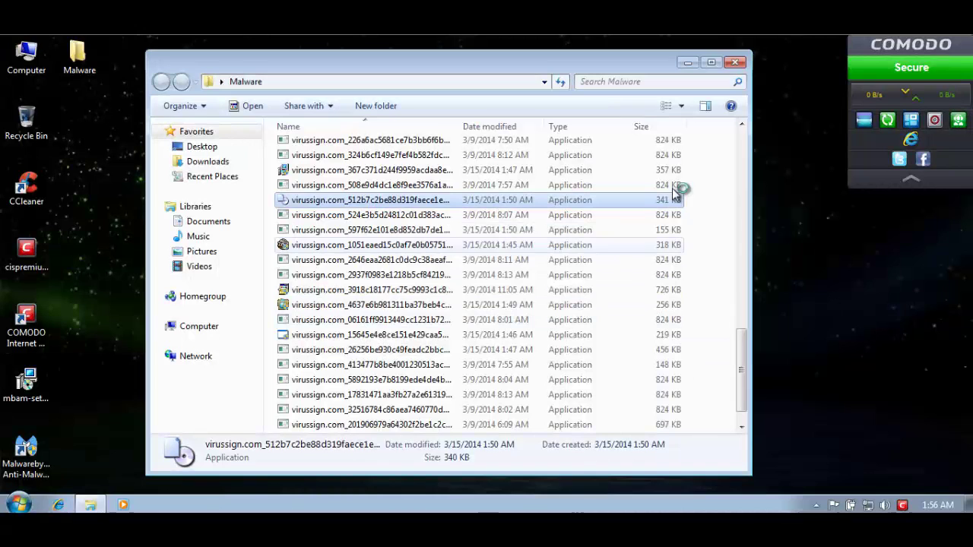
Step: Close the Malware folder and examine Comodo's list of active sandboxed processes, including the virussign.com_413477b8be40 entry
{"action": "left_click", "coordinate": [734, 61]}
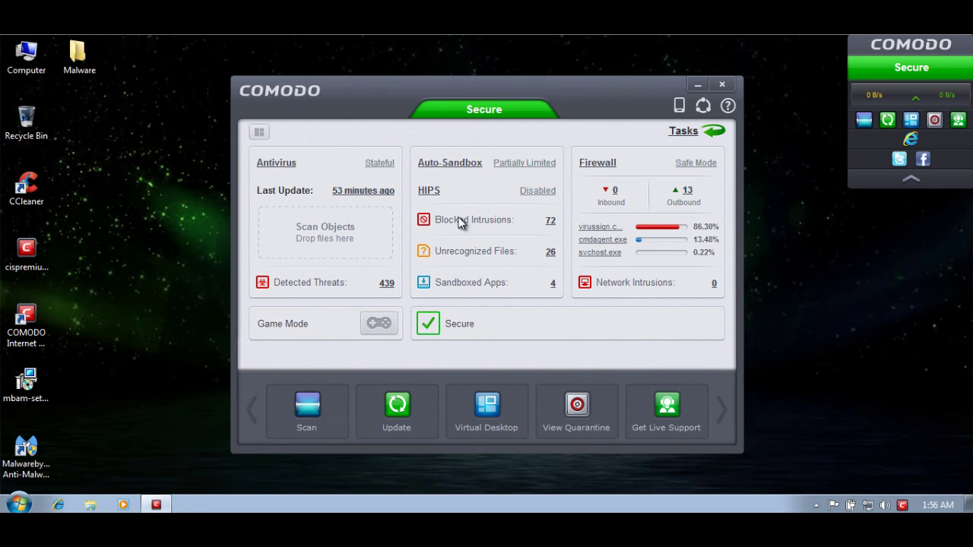
{"action": "left_click", "coordinate": [553, 285]}
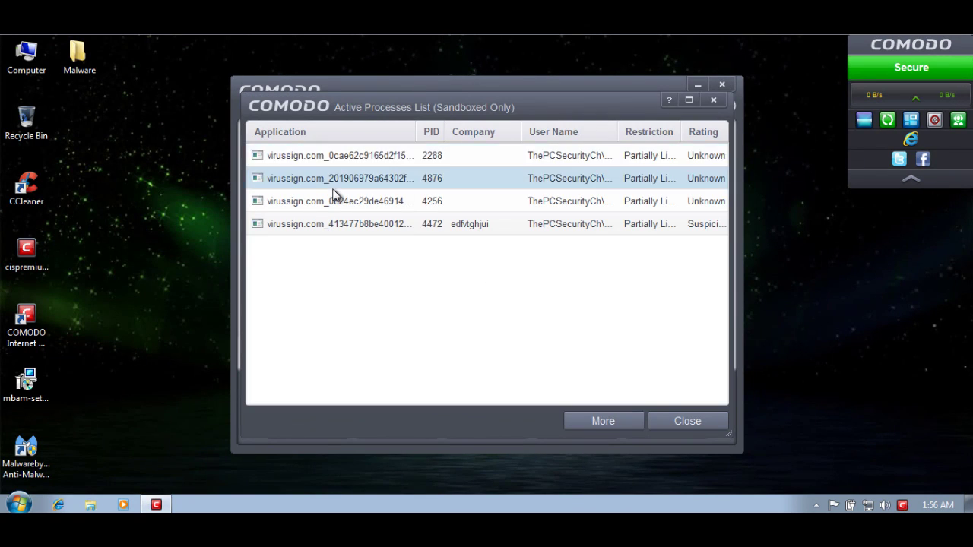
{"action": "left_click", "coordinate": [357, 224]}
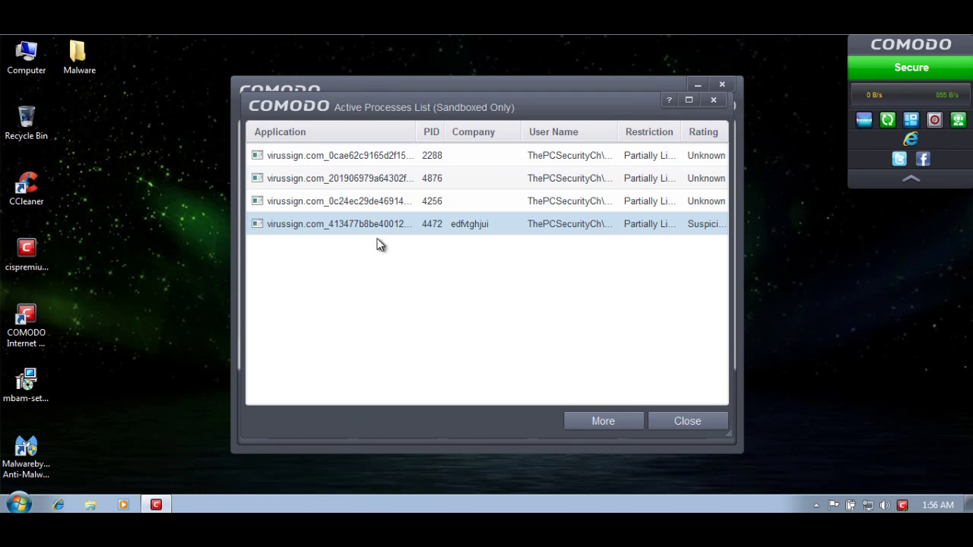
{"action": "left_click", "coordinate": [667, 426]}
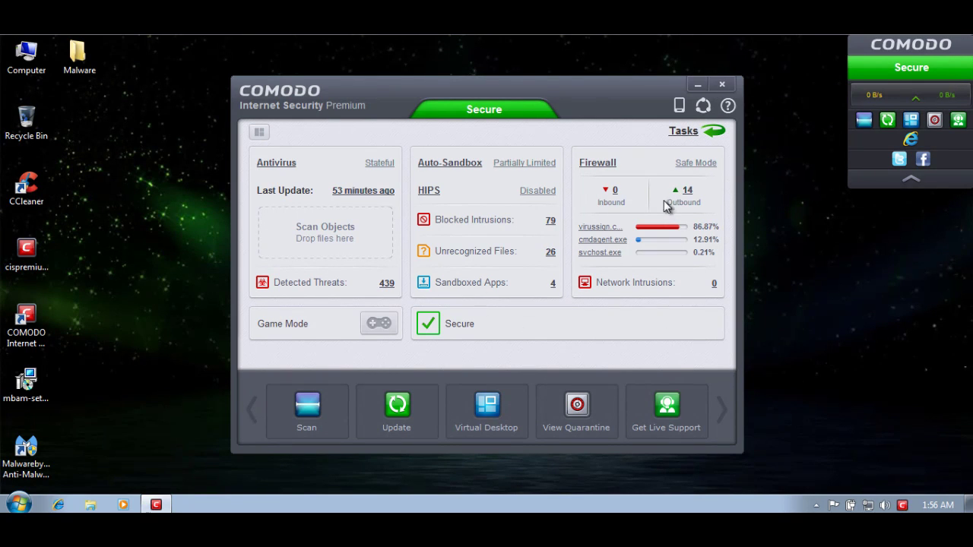
Step: Look through Comodo's General, Firewall and Sandbox task categories and end on General Tasks
{"action": "left_click", "coordinate": [688, 135]}
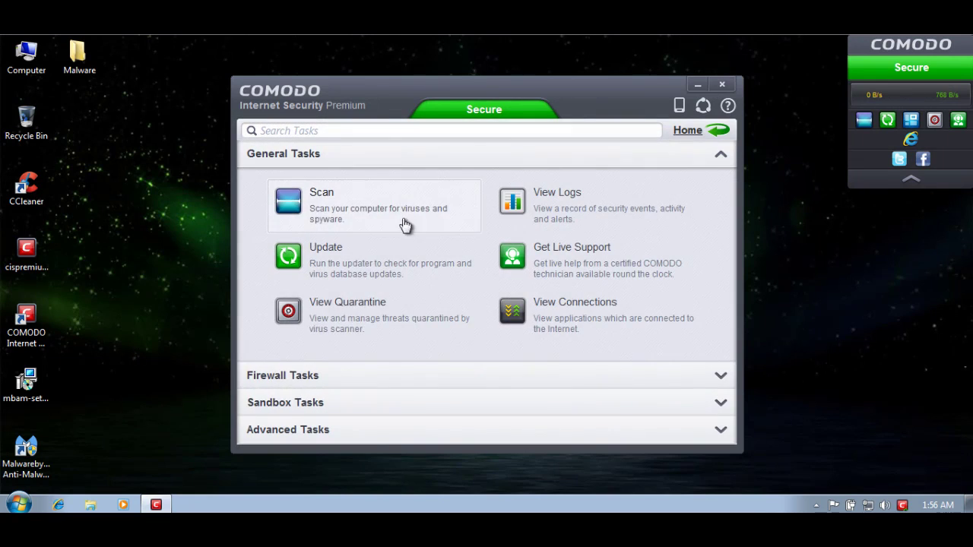
{"action": "left_click", "coordinate": [313, 402]}
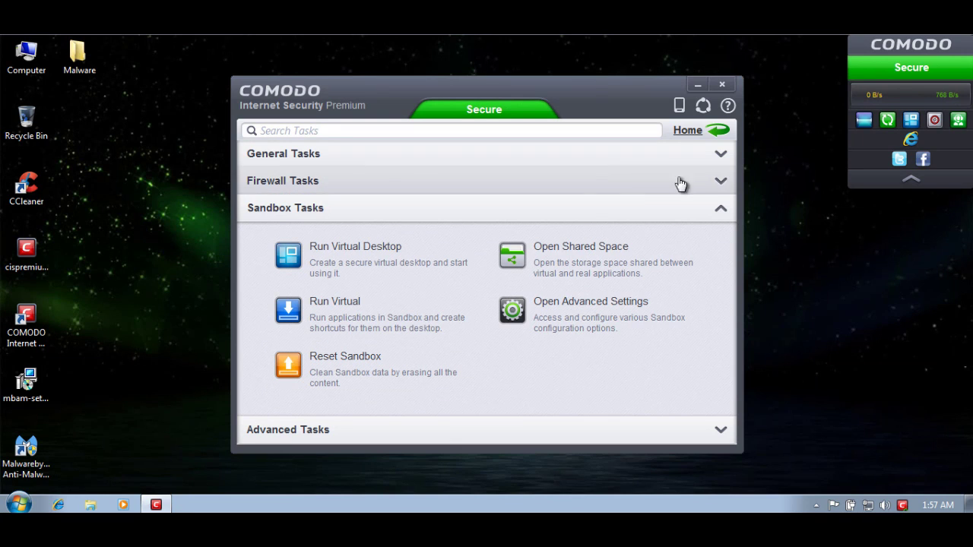
{"action": "left_click", "coordinate": [721, 180]}
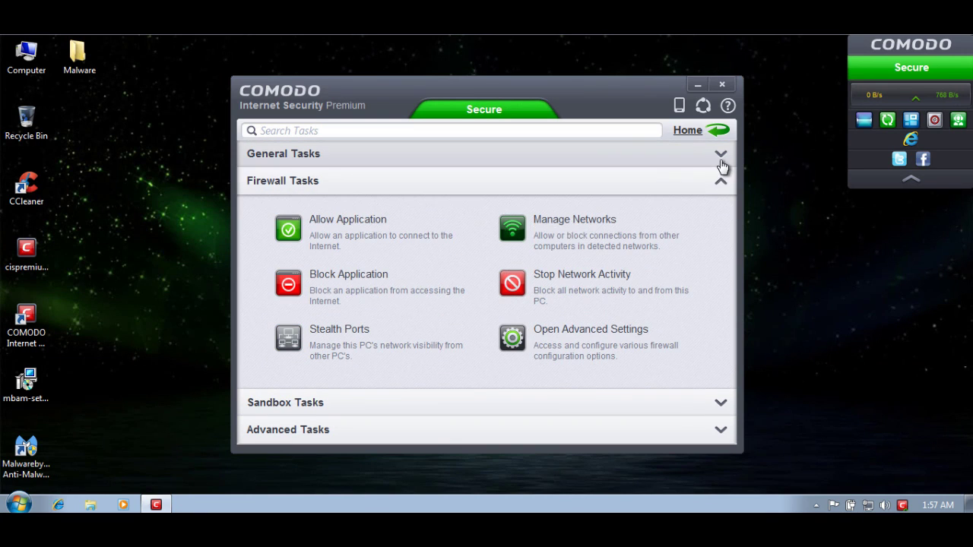
{"action": "left_click", "coordinate": [720, 153]}
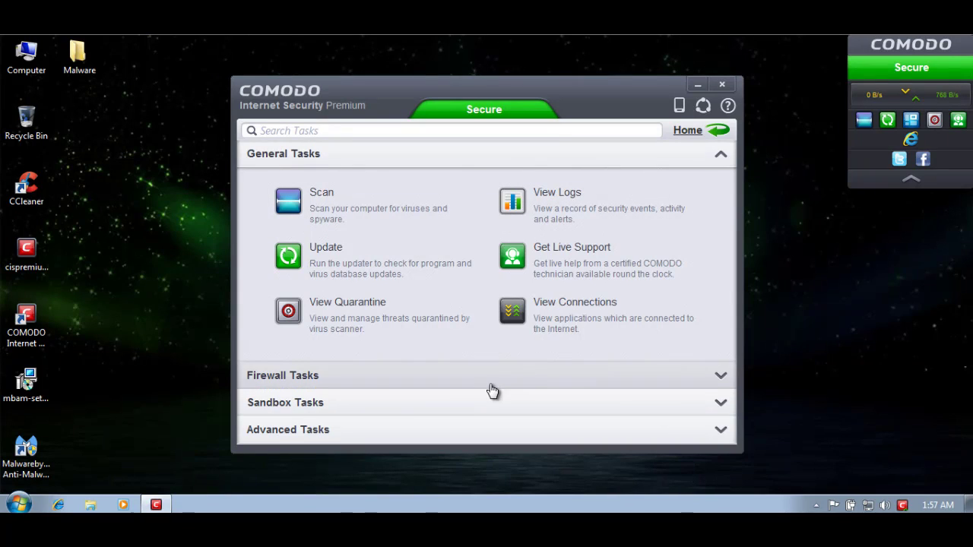
{"action": "left_click", "coordinate": [448, 402]}
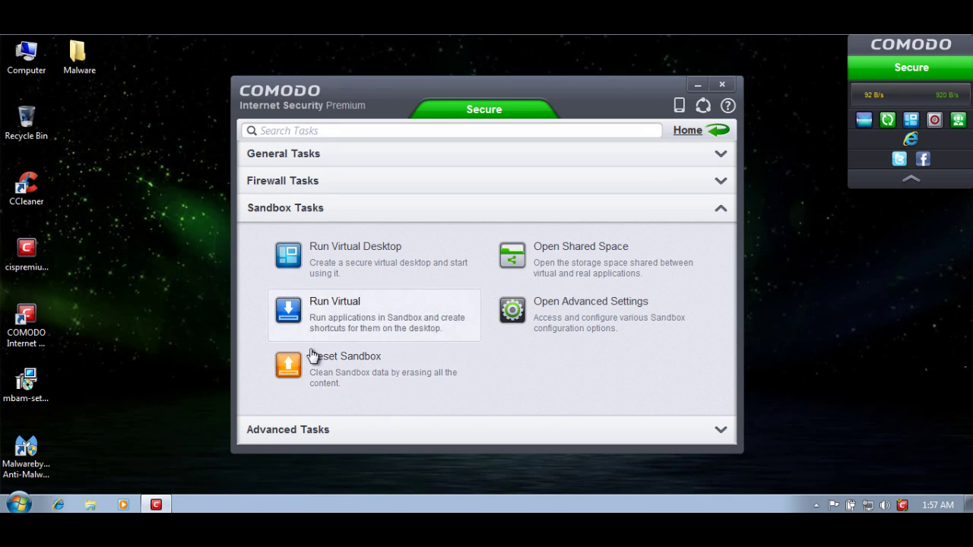
{"action": "left_click", "coordinate": [722, 161]}
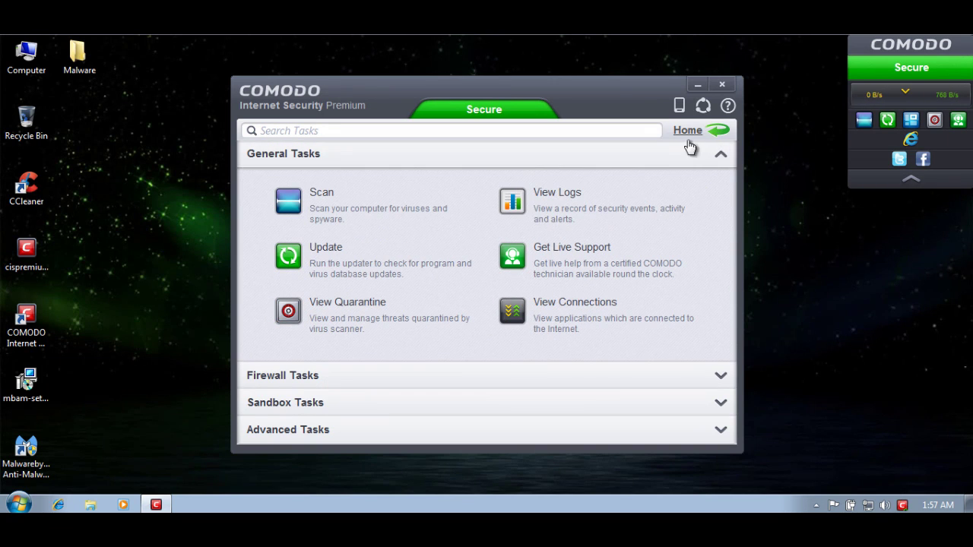
Step: Close Comodo from its home view, switch to Malwarebytes Anti-Malware and examine the full file paths of the Trojan.FakeAV detections
{"action": "left_click", "coordinate": [688, 130]}
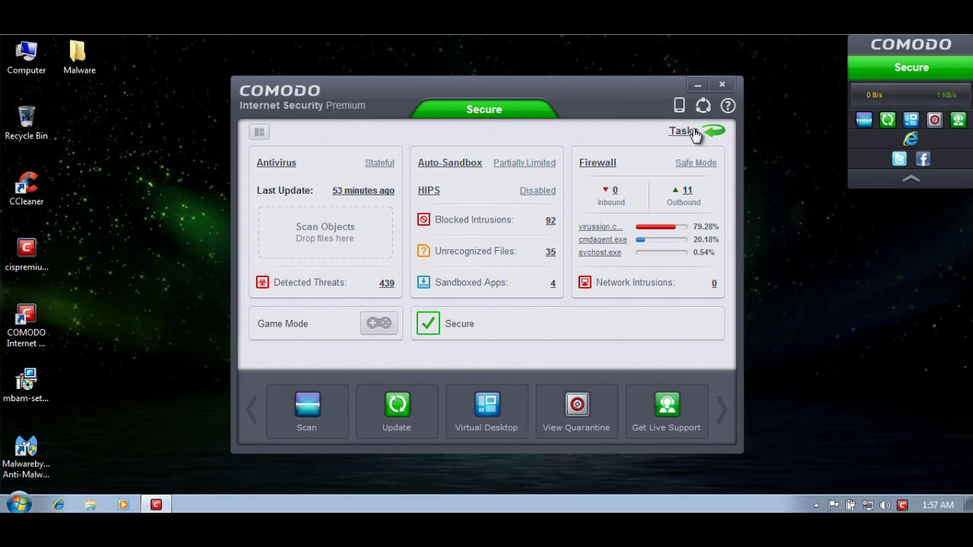
{"action": "left_click", "coordinate": [723, 85]}
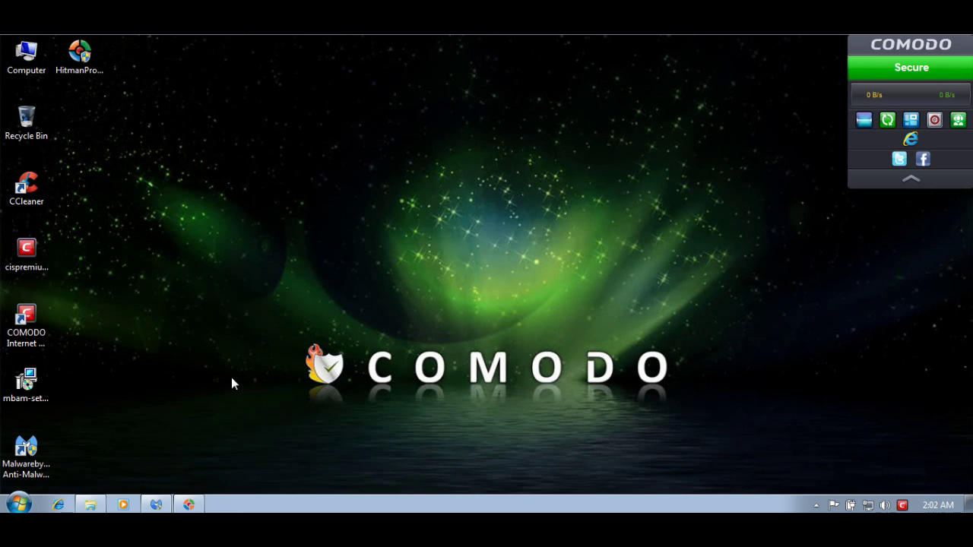
{"action": "left_click", "coordinate": [155, 501]}
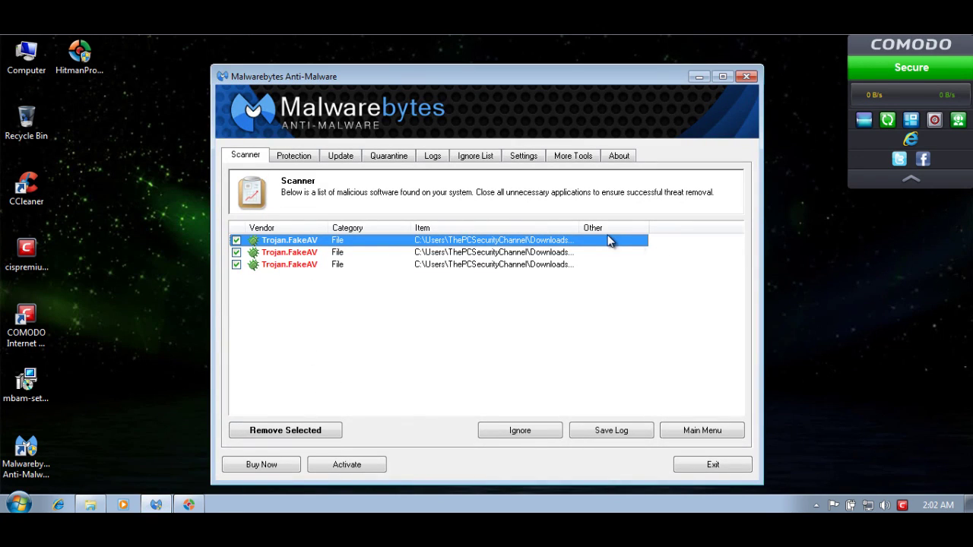
{"action": "left_click_drag", "start_coordinate": [578, 225], "coordinate": [628, 222]}
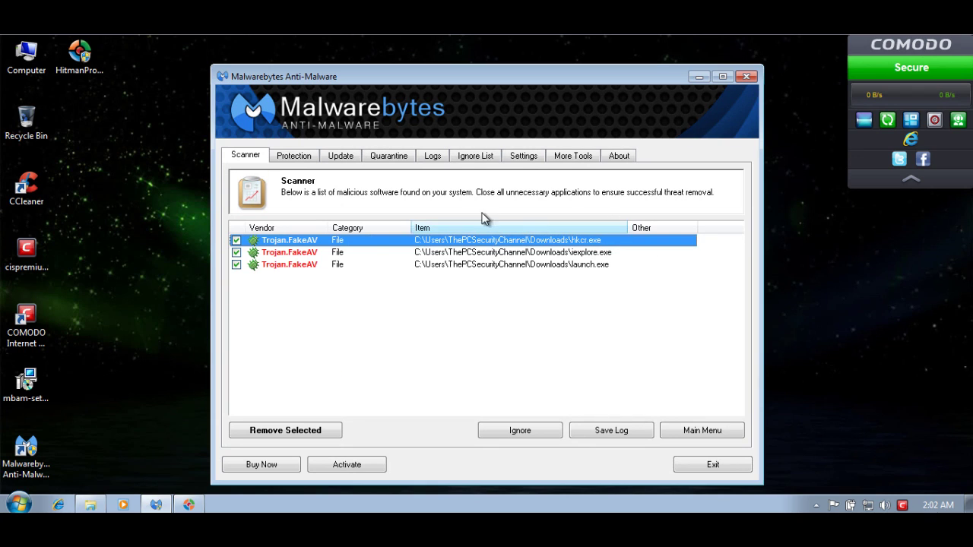
{"action": "left_click", "coordinate": [259, 253]}
{"action": "left_click", "coordinate": [262, 265]}
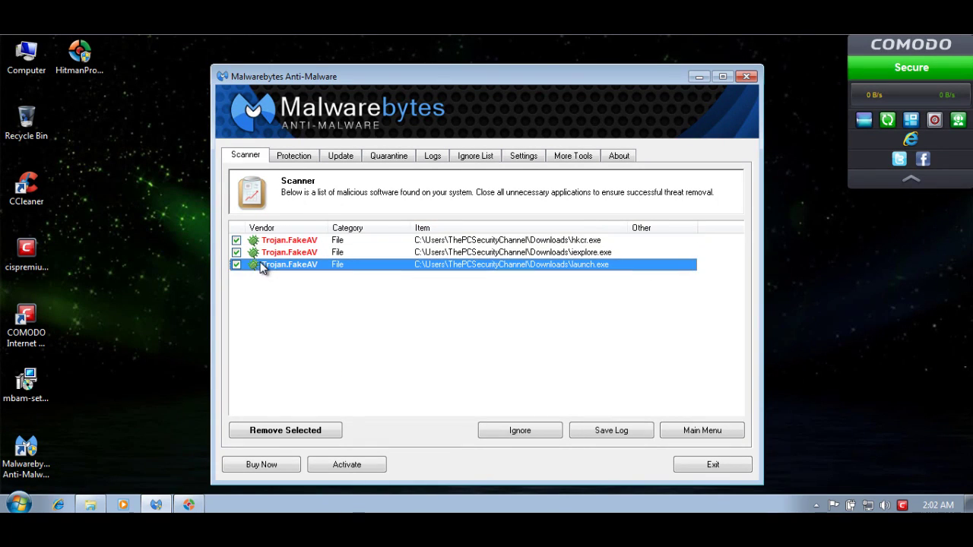
{"action": "left_click", "coordinate": [560, 240]}
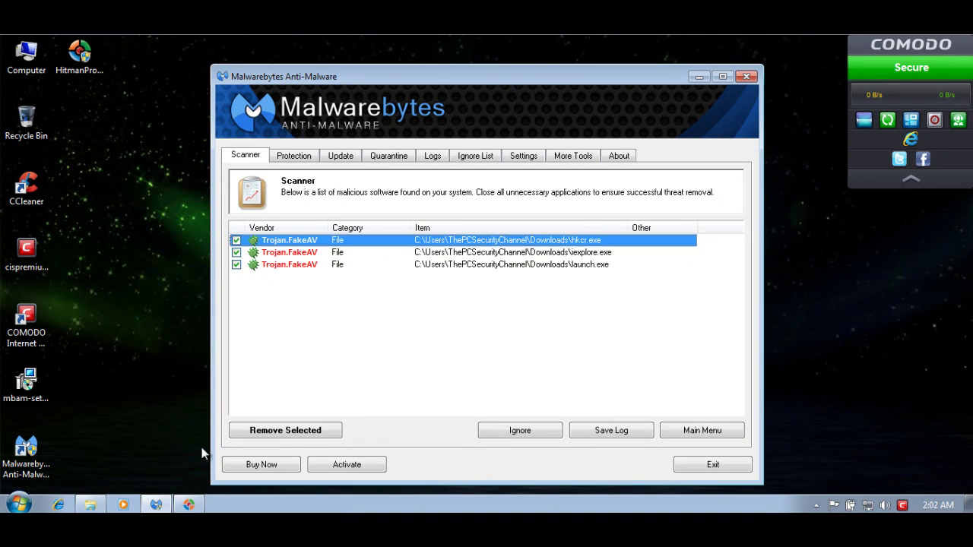
Step: Switch to HitmanPro and review the detected Trojan files and their folders from the start of the scan results
{"action": "left_click", "coordinate": [192, 504]}
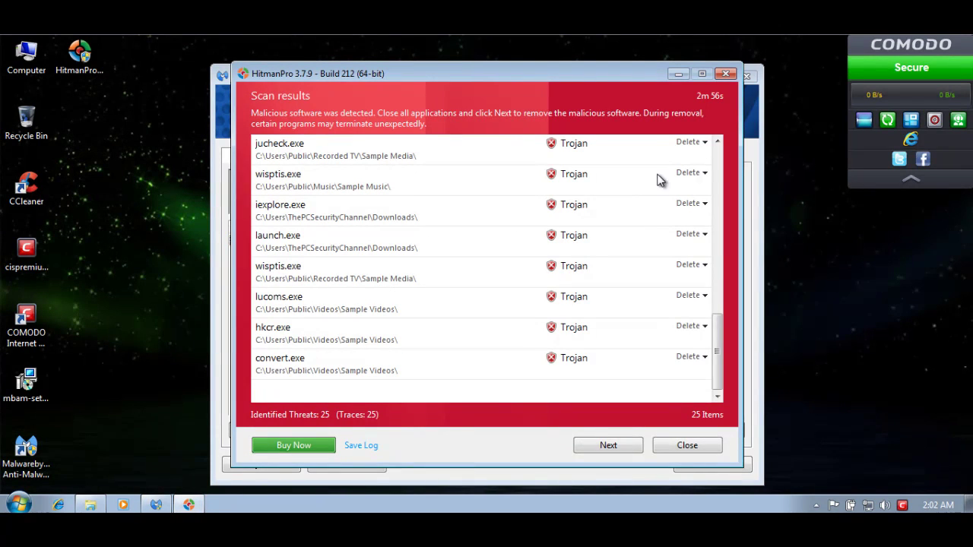
{"action": "left_click_drag", "start_coordinate": [717, 337], "coordinate": [737, 158]}
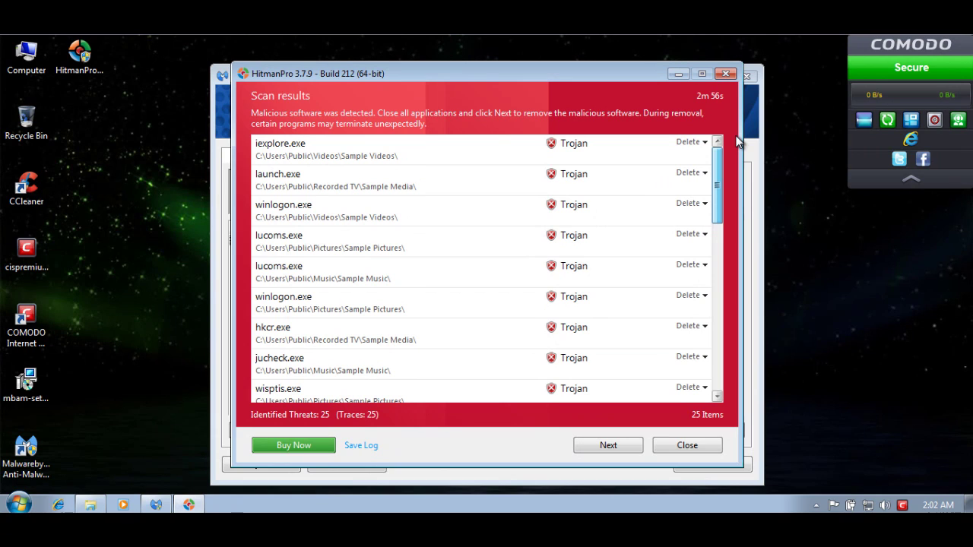
{"action": "left_click_drag", "start_coordinate": [737, 141], "coordinate": [714, 163]}
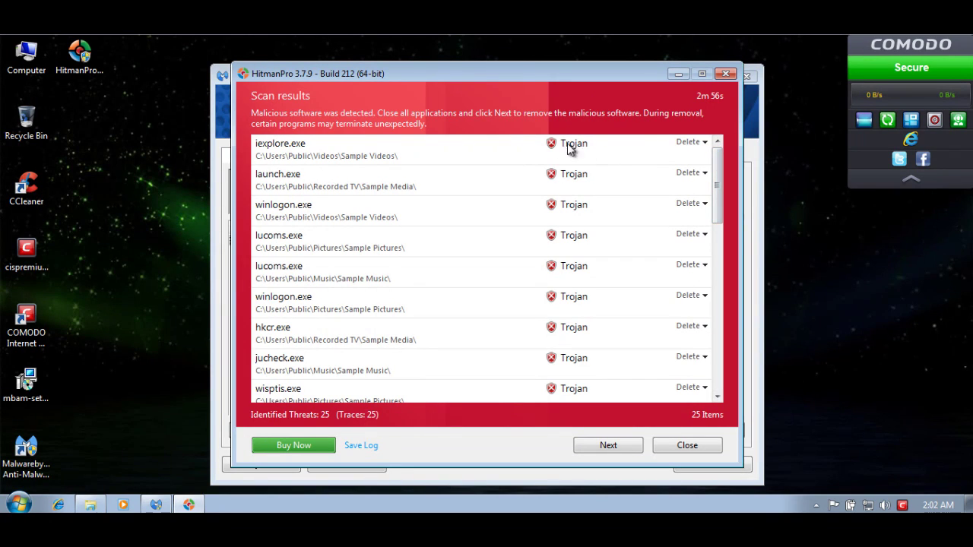
{"action": "left_click_drag", "start_coordinate": [717, 160], "coordinate": [717, 202]}
{"action": "left_click", "coordinate": [750, 158]}
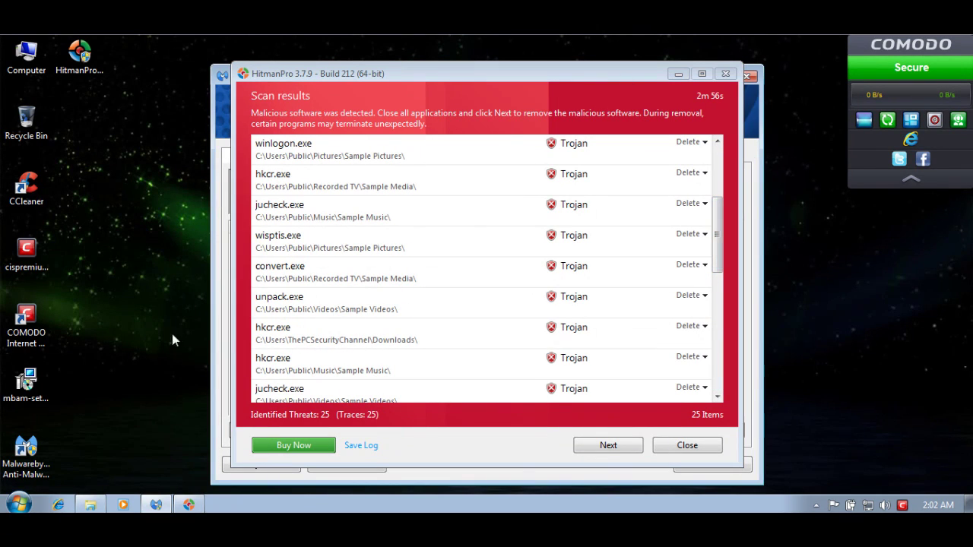
Step: Bring up the Downloads folder, minimize HitmanPro and Malwarebytes, and inspect the detected files hkcr, iexplore and launch
{"action": "left_click", "coordinate": [90, 504]}
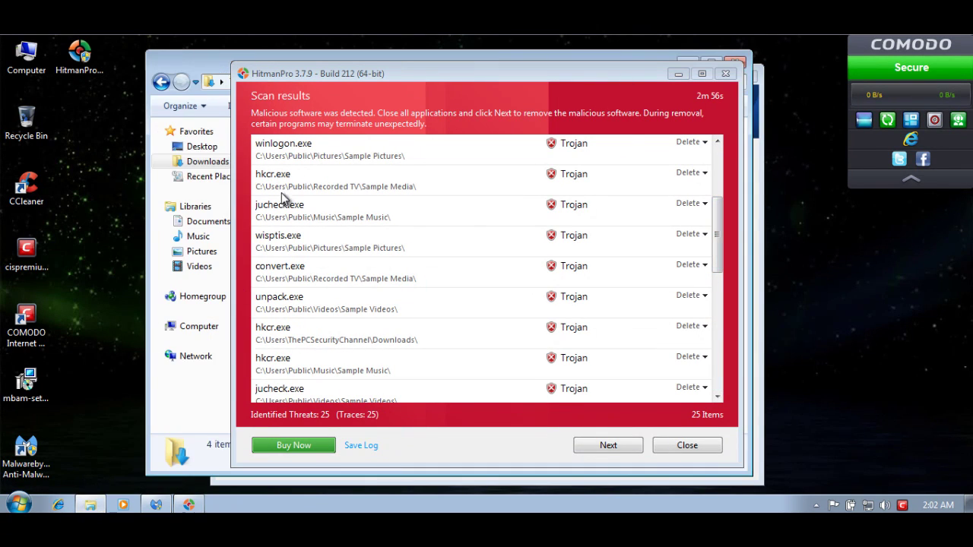
{"action": "left_click", "coordinate": [679, 73]}
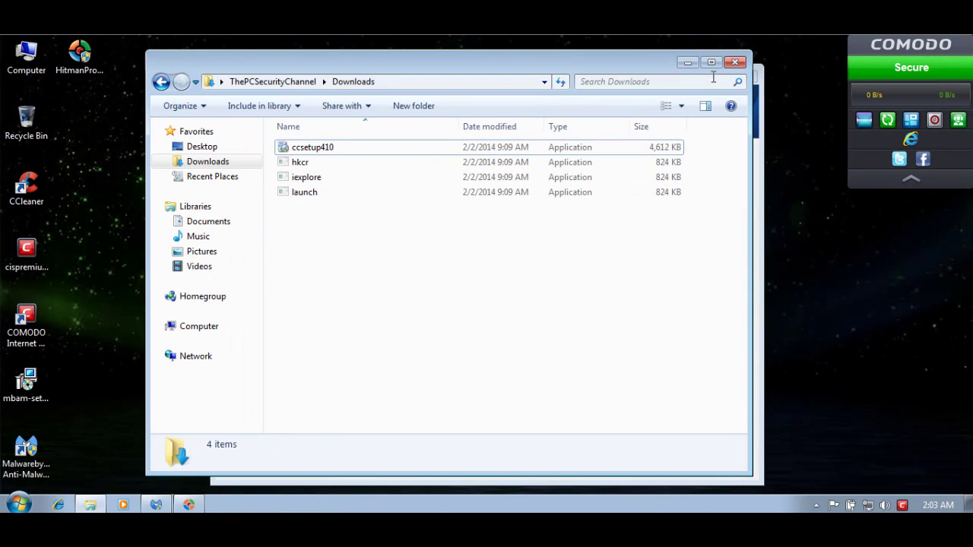
{"action": "left_click", "coordinate": [756, 89]}
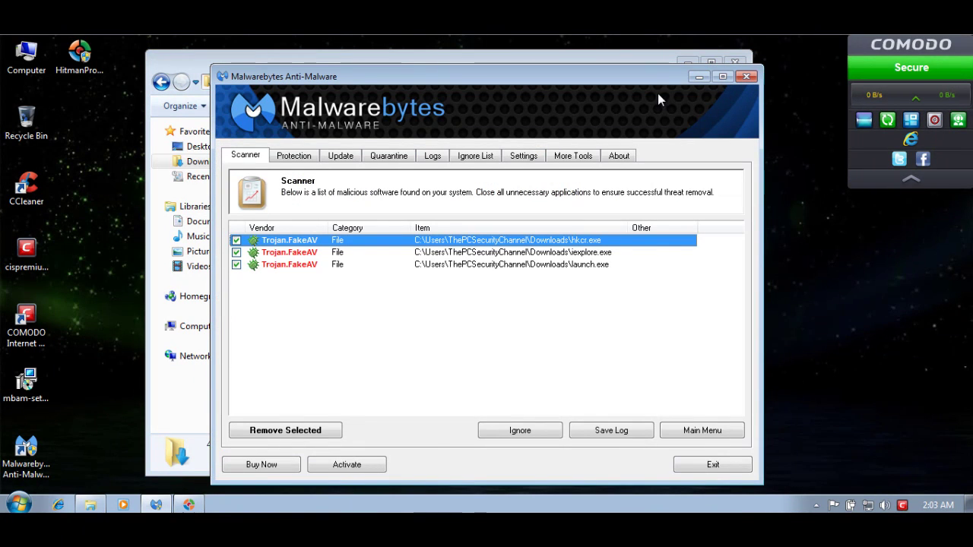
{"action": "left_click", "coordinate": [695, 78]}
{"action": "left_click", "coordinate": [309, 176]}
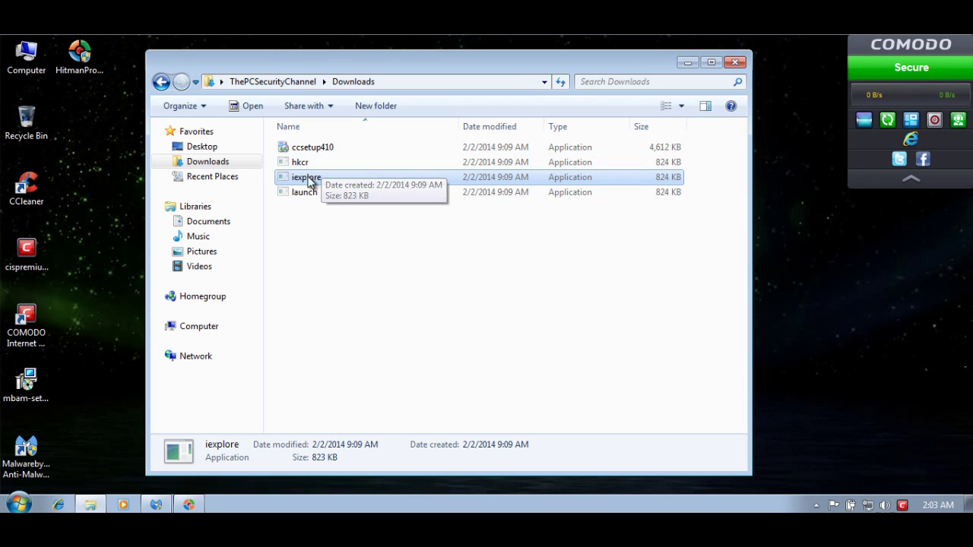
{"action": "left_click_drag", "start_coordinate": [300, 224], "coordinate": [303, 166]}
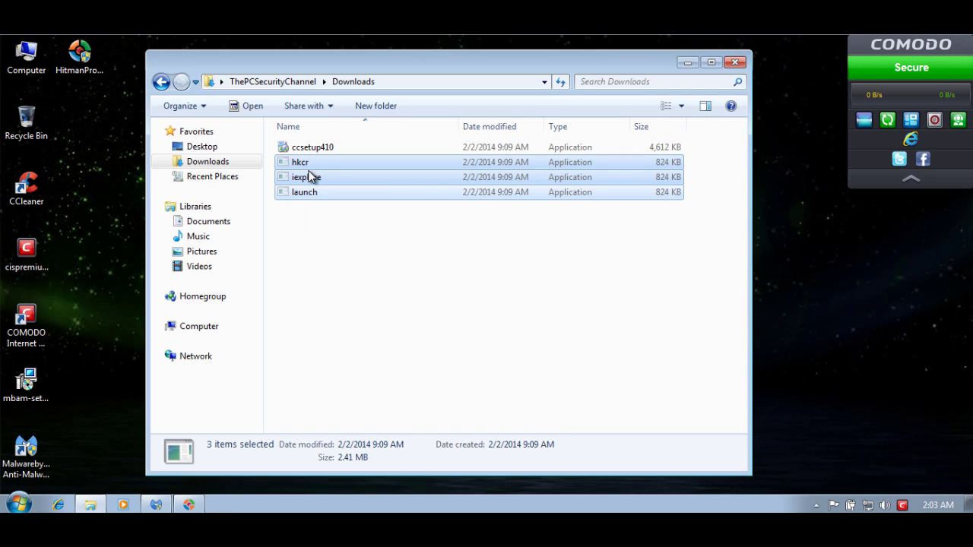
{"action": "left_click", "coordinate": [333, 241]}
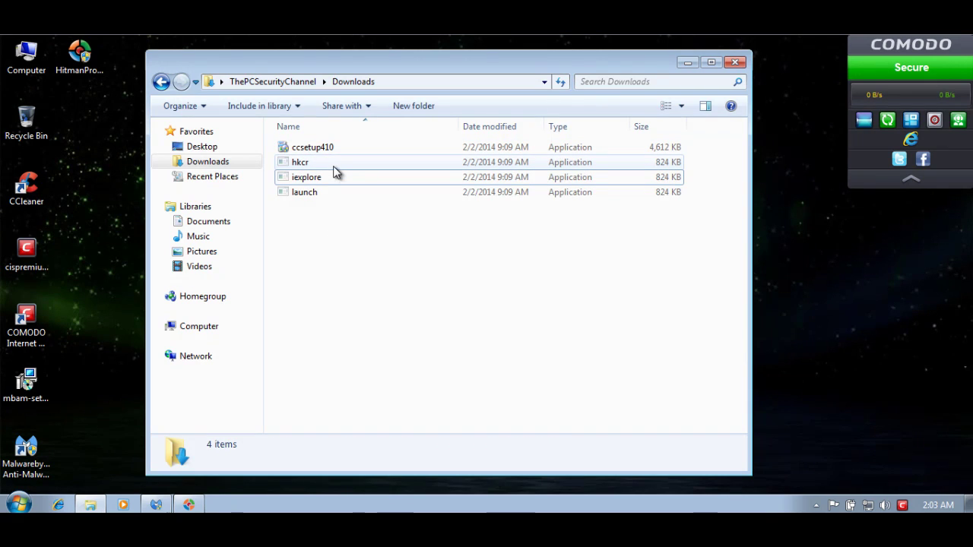
Step: Run iexplore, launch and hkcr from the Downloads folder, dismissing Comodo's Behavior Blocker alerts
{"action": "left_click", "coordinate": [334, 177]}
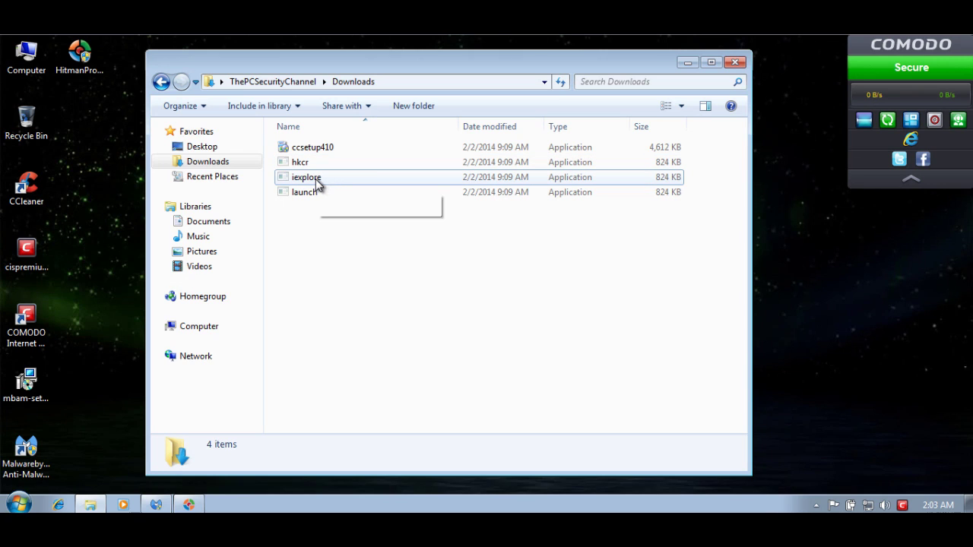
{"action": "double_click", "coordinate": [364, 179]}
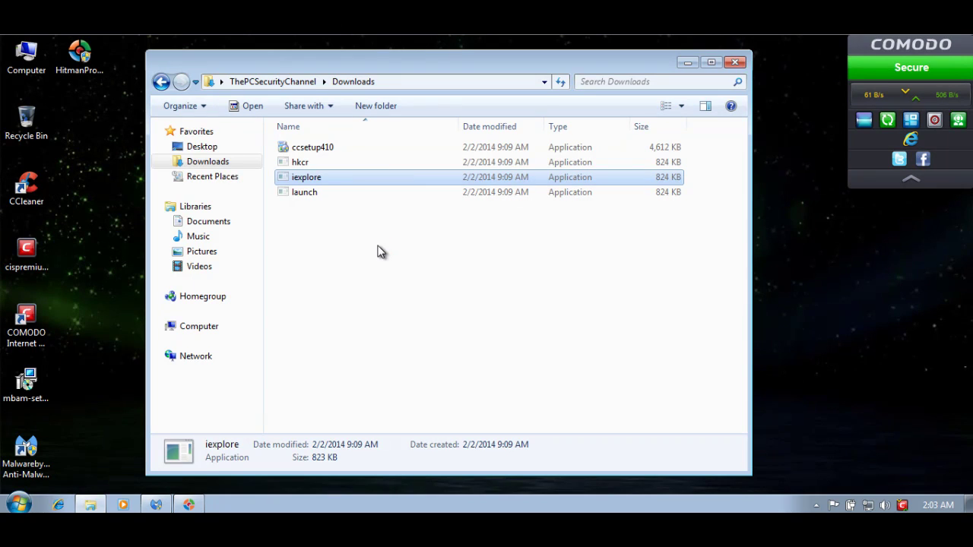
{"action": "left_click", "coordinate": [878, 441]}
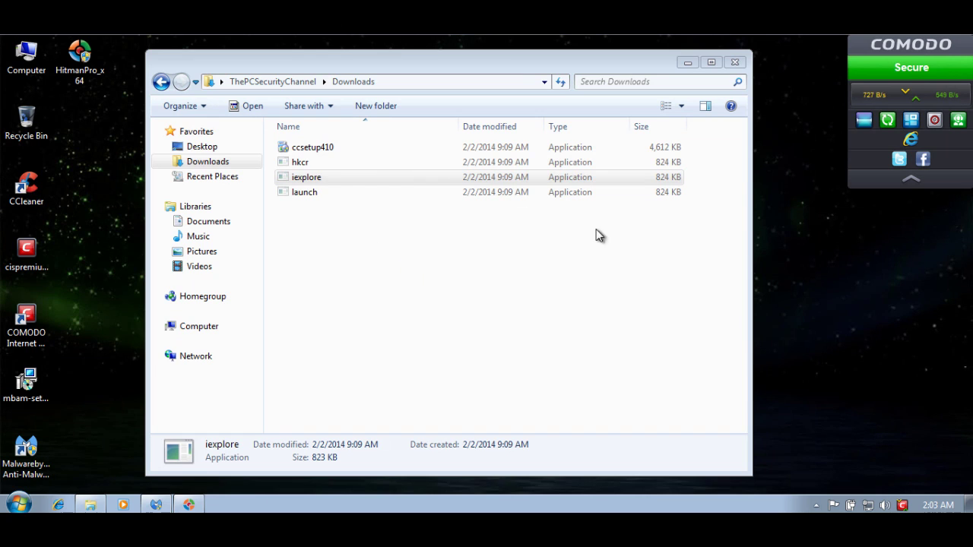
{"action": "double_click", "coordinate": [582, 195]}
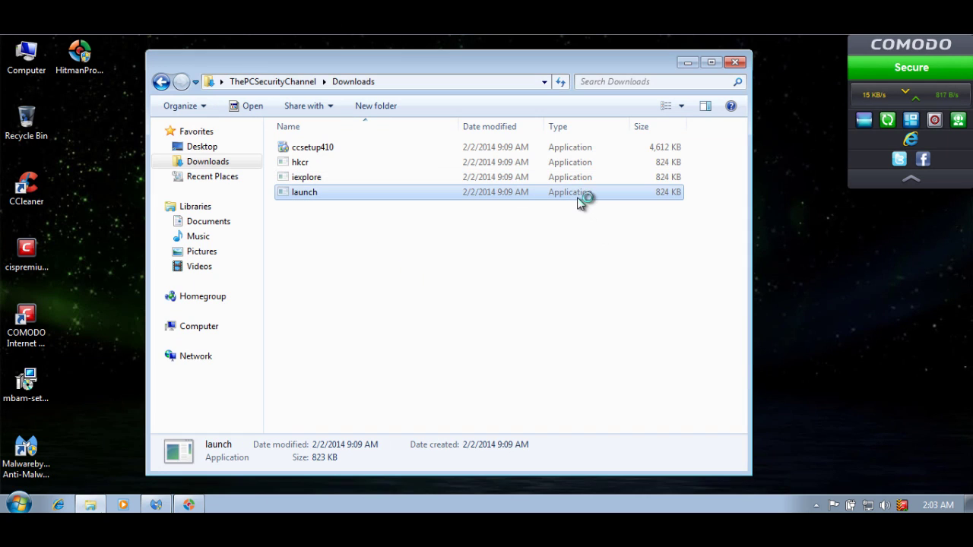
{"action": "left_click", "coordinate": [508, 163]}
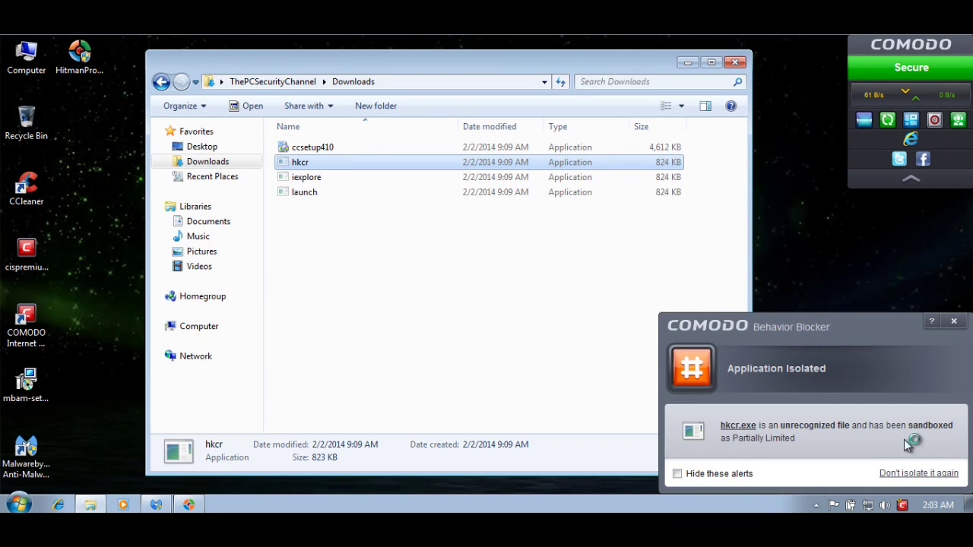
{"action": "left_click", "coordinate": [953, 321]}
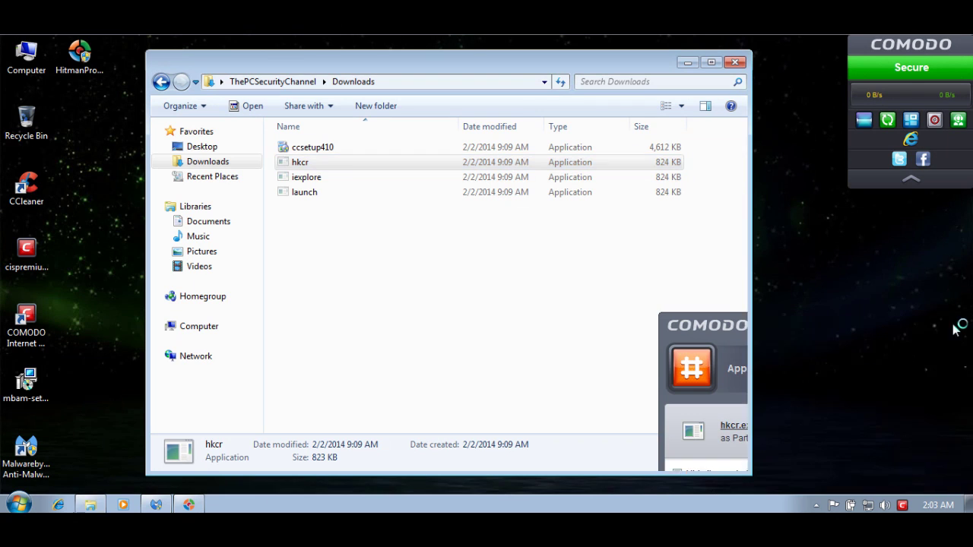
Step: Open Comodo's main window, examine the processes from all users in Windows Task Manager, and close Task Manager
{"action": "left_click", "coordinate": [337, 178]}
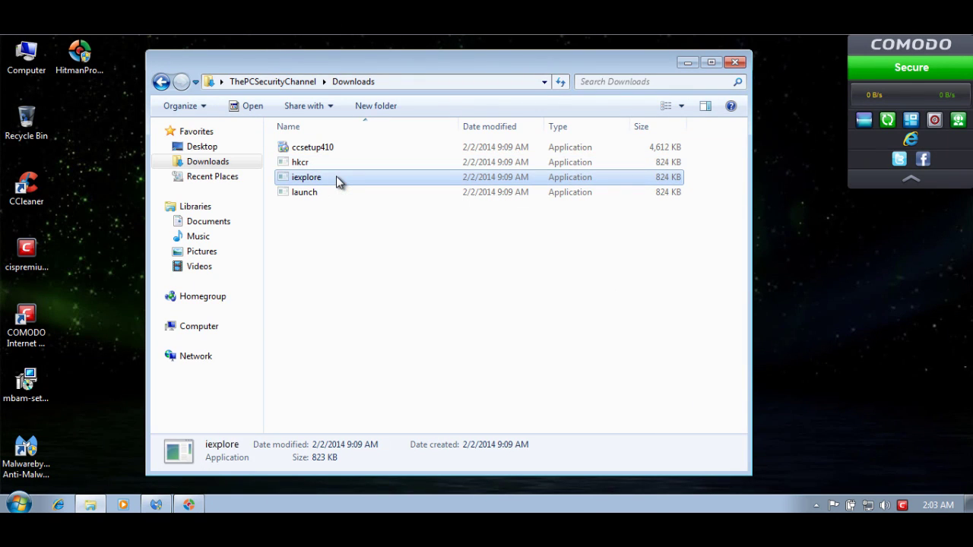
{"action": "left_click", "coordinate": [899, 505]}
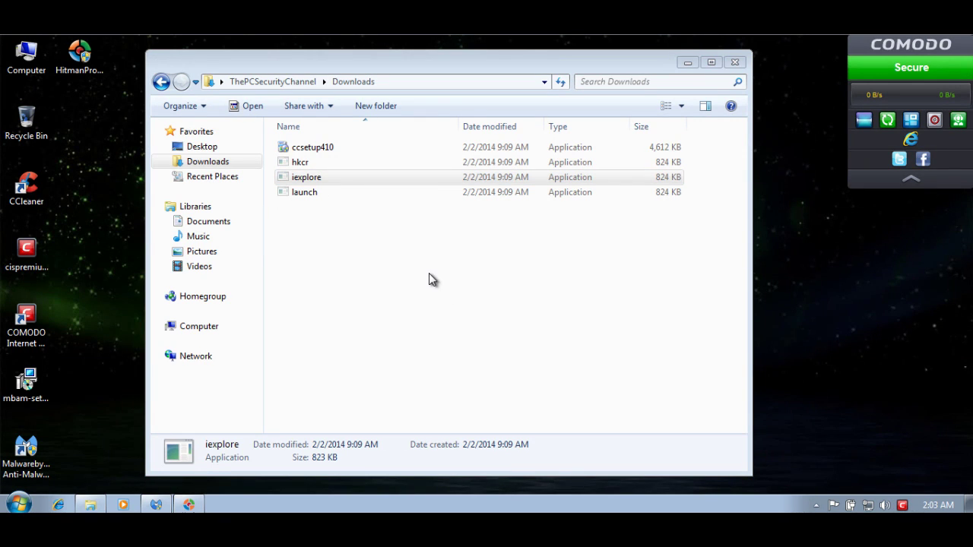
{"action": "right_click", "coordinate": [289, 507]}
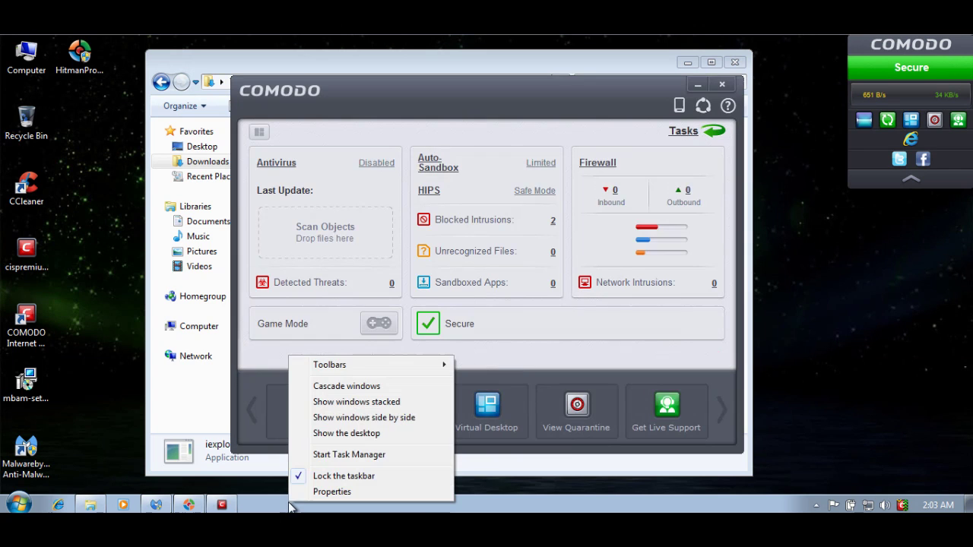
{"action": "left_click", "coordinate": [321, 453]}
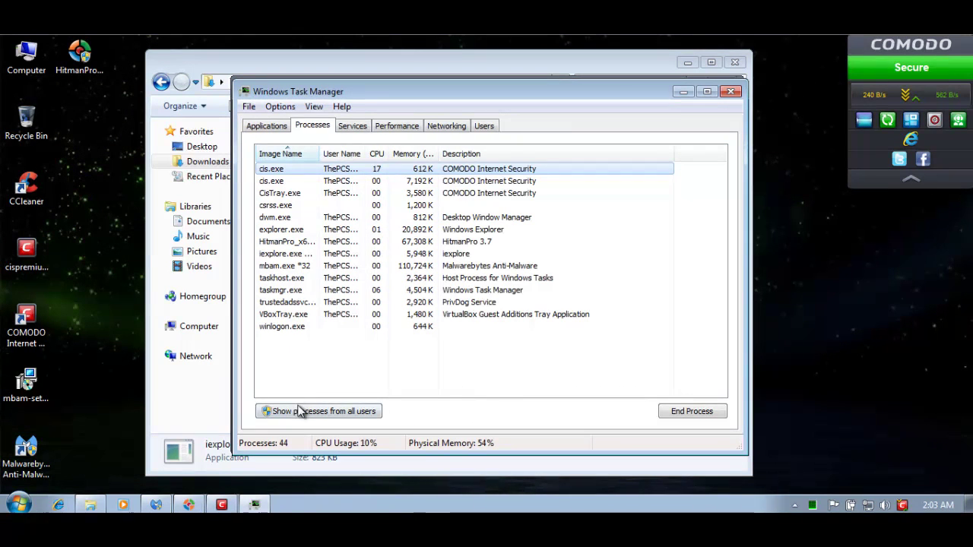
{"action": "left_click", "coordinate": [302, 411]}
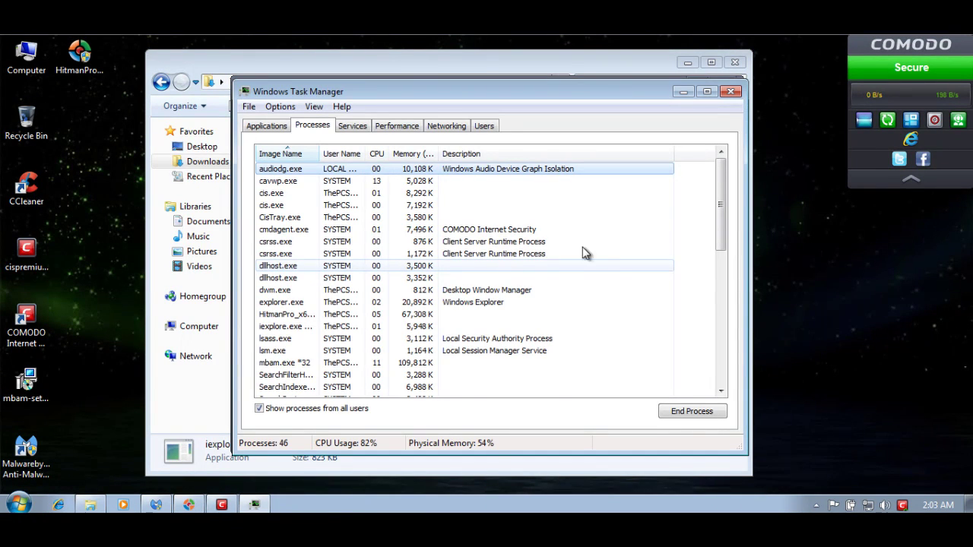
{"action": "left_click_drag", "start_coordinate": [726, 228], "coordinate": [733, 110]}
{"action": "left_click", "coordinate": [731, 91]}
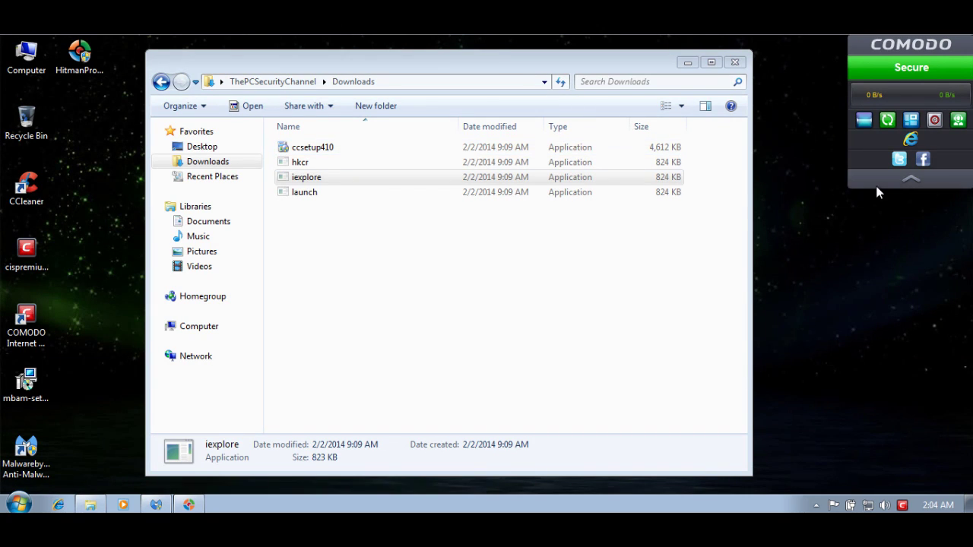
Step: Check the remaining launch file in the Downloads folder and close the folder window
{"action": "left_click", "coordinate": [617, 71]}
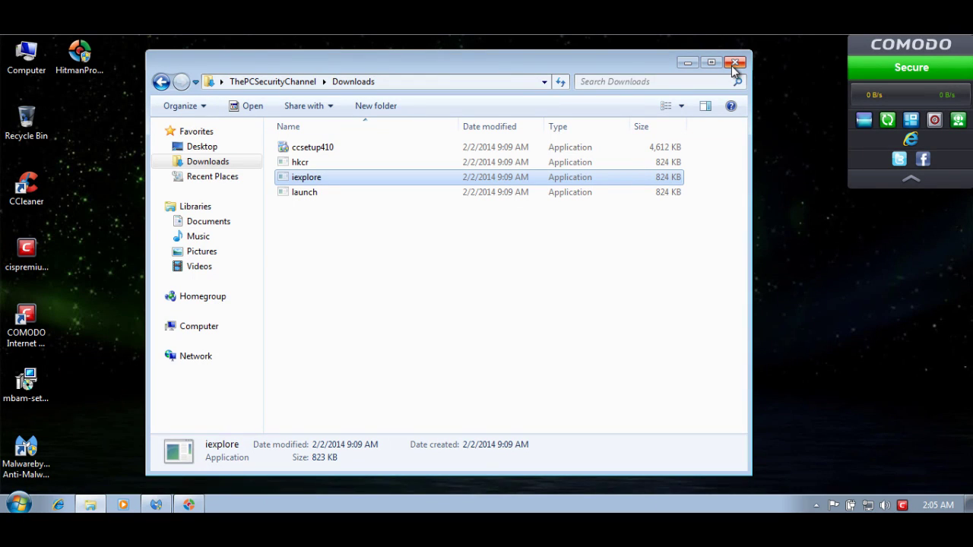
{"action": "left_click", "coordinate": [313, 257]}
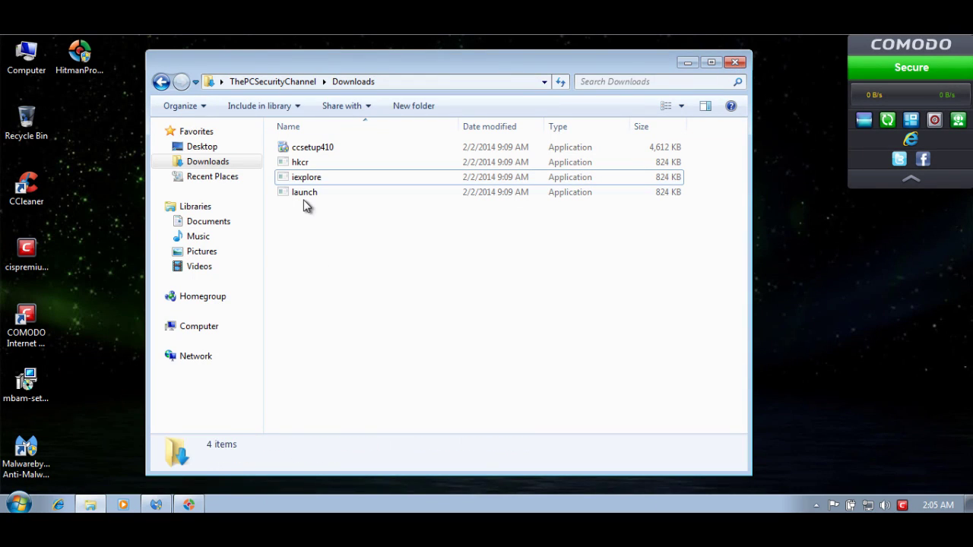
{"action": "left_click", "coordinate": [304, 196]}
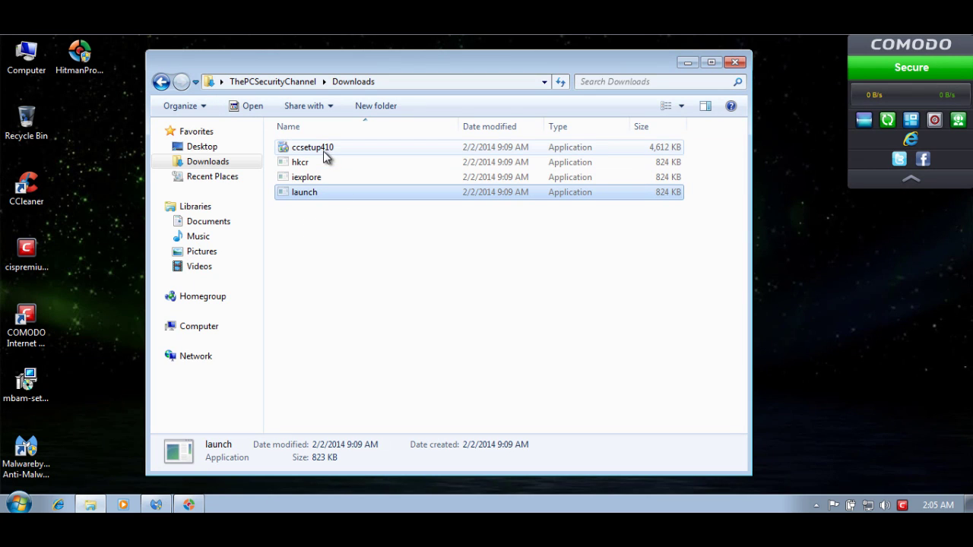
{"action": "left_click", "coordinate": [735, 63]}
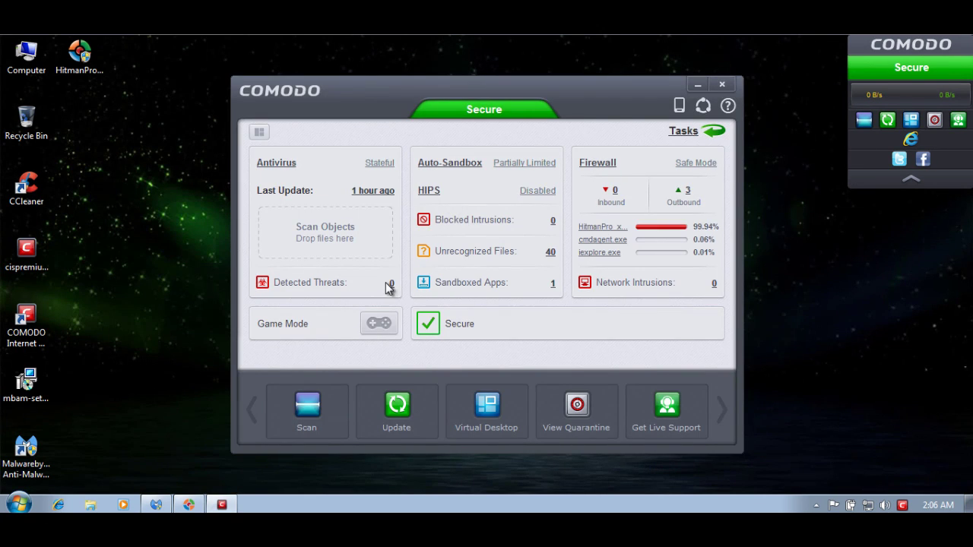
Step: Review Comodo's list of active sandboxed processes, close the list and open Internet Explorer
{"action": "left_click", "coordinate": [554, 282]}
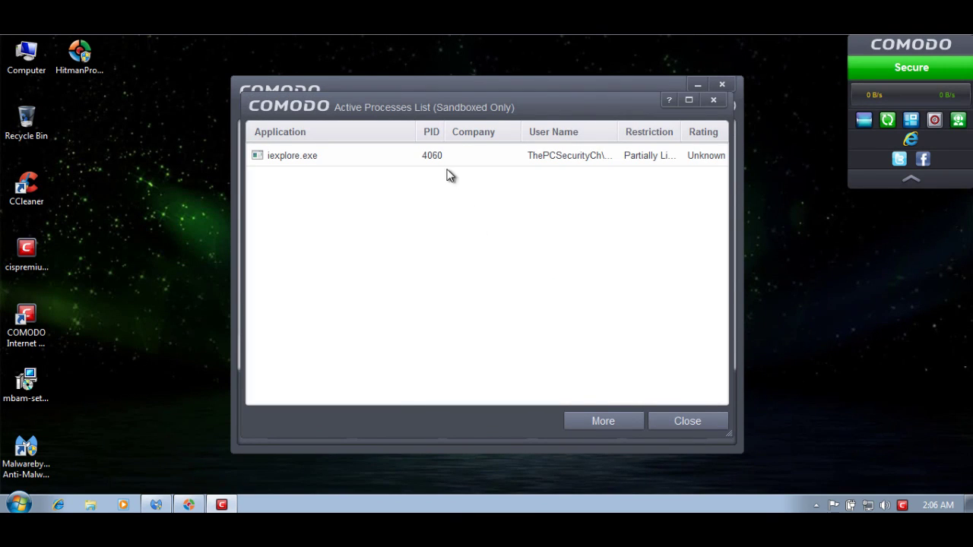
{"action": "left_click", "coordinate": [713, 100]}
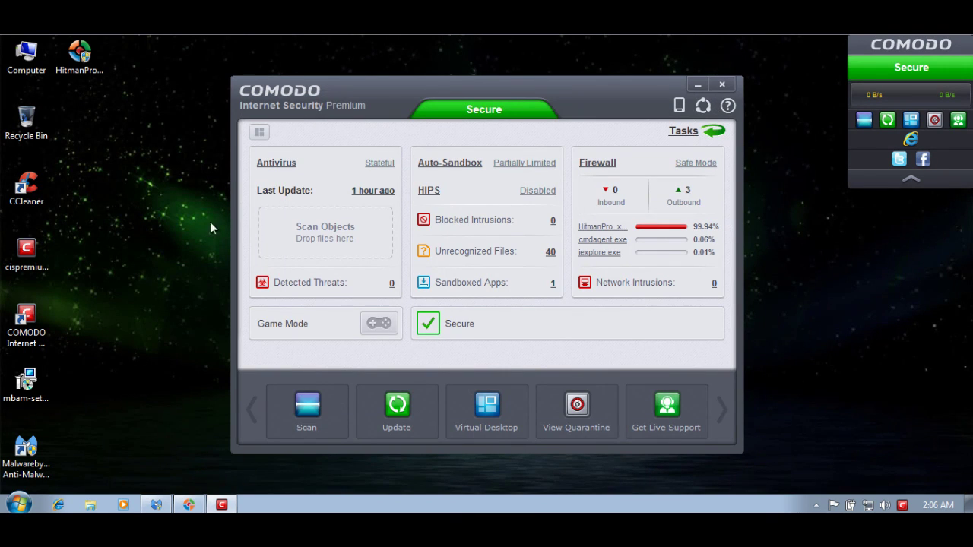
{"action": "left_click", "coordinate": [58, 503]}
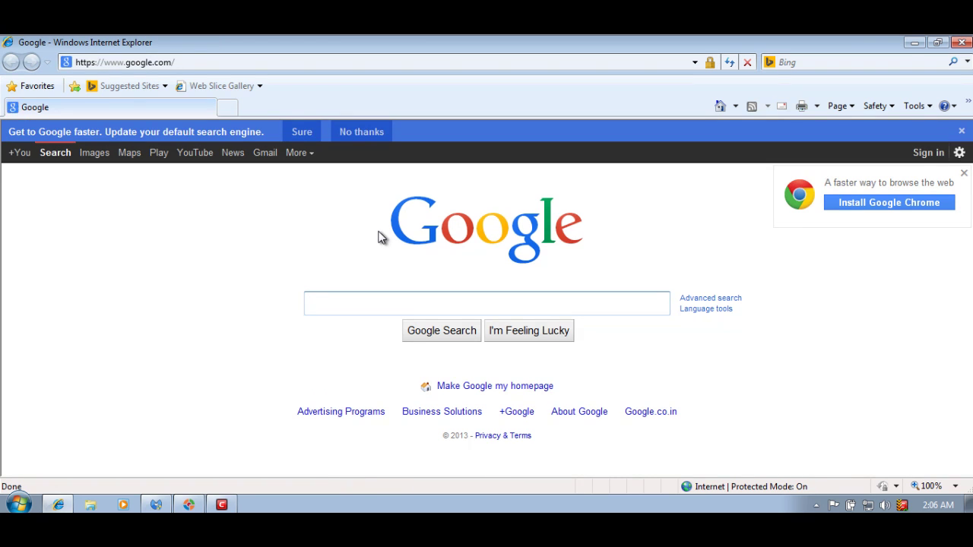
Step: Search Google for antivirus, open the AVG Free Antivirus site from the results to test web access, and close the browser
{"action": "type", "text": "antivirus"}
{"action": "key", "text": "Return"}
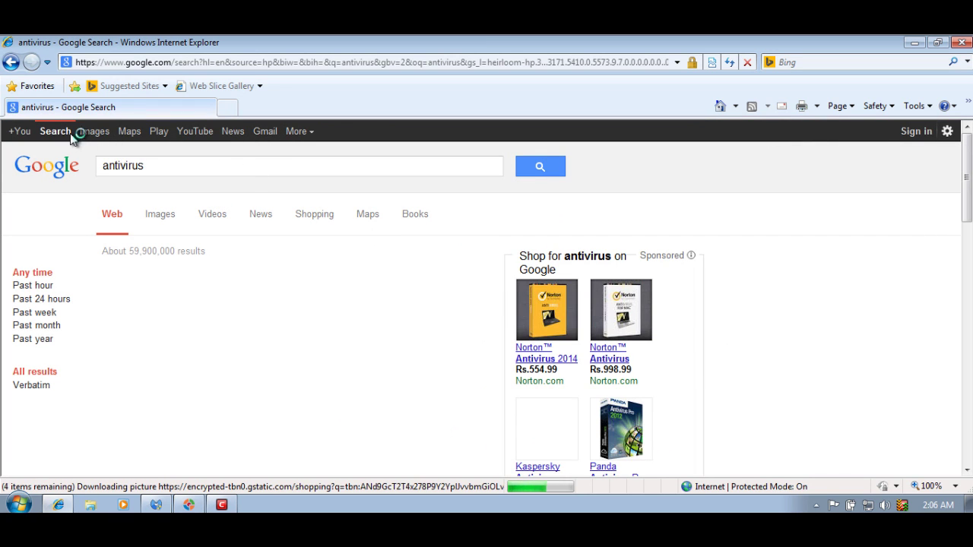
{"action": "scroll", "coordinate": [106, 152], "scroll_direction": "down", "scroll_amount": 4}
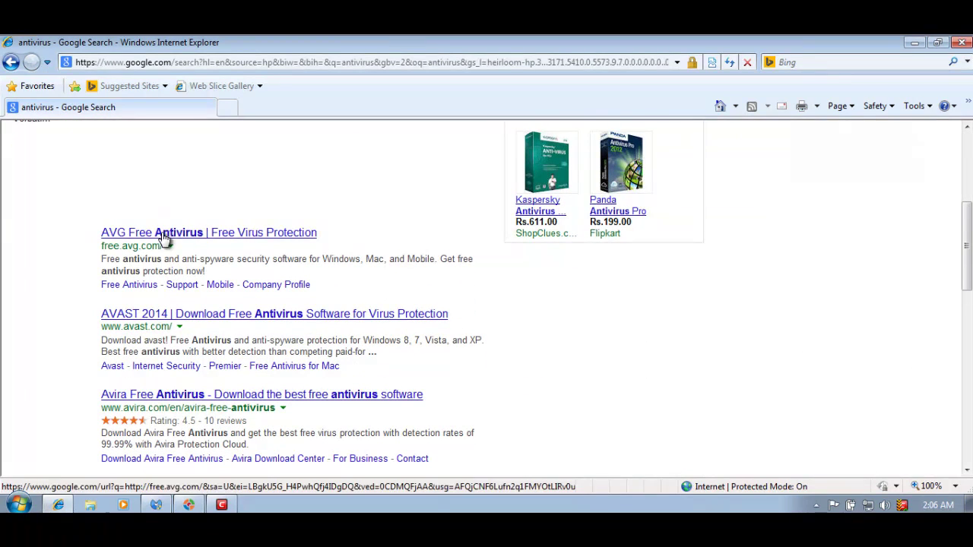
{"action": "left_click", "coordinate": [164, 237]}
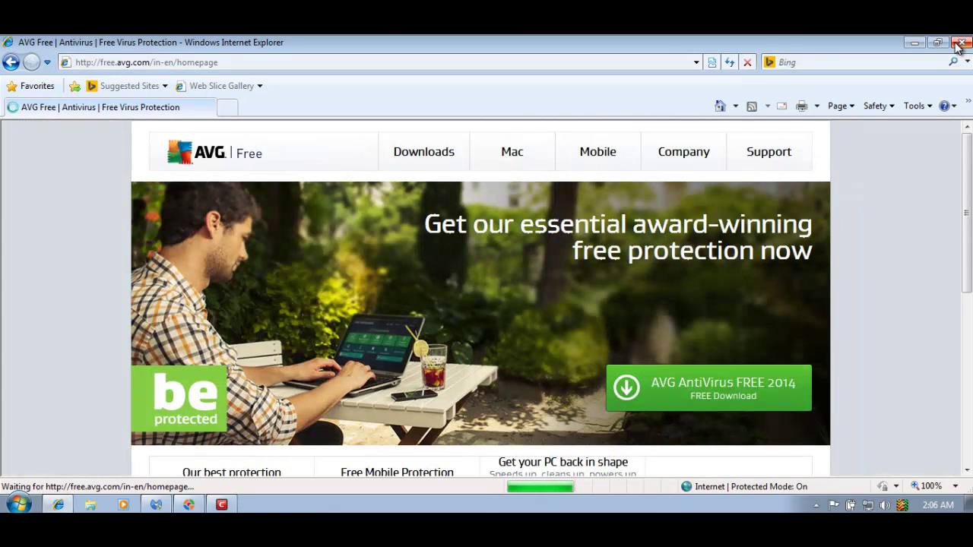
{"action": "left_click", "coordinate": [960, 44]}
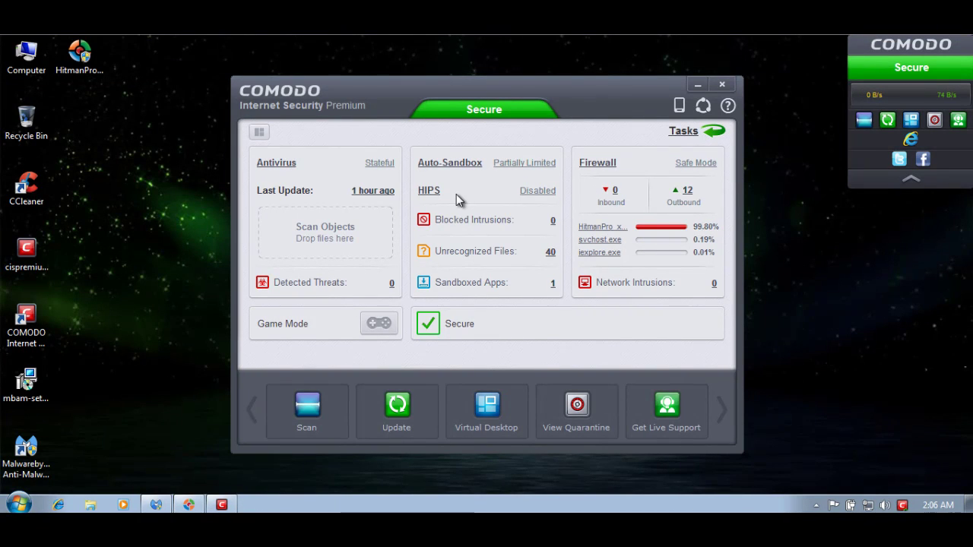
Step: Bring up HitmanPro's scan results and examine the detected trojans, including jucheck.exe in Sample Music and hkcr.exe in Downloads
{"action": "left_click", "coordinate": [183, 506]}
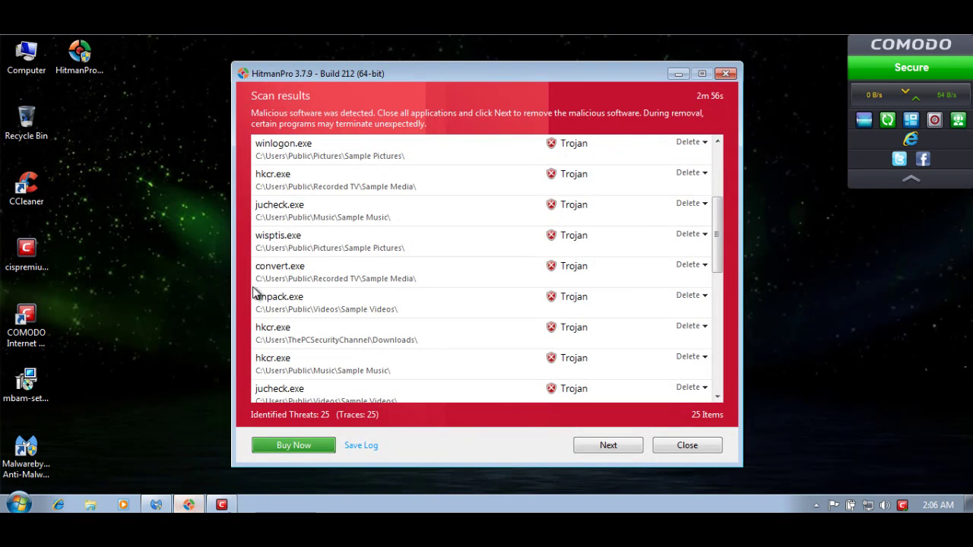
{"action": "left_click", "coordinate": [684, 143]}
{"action": "left_click", "coordinate": [498, 218]}
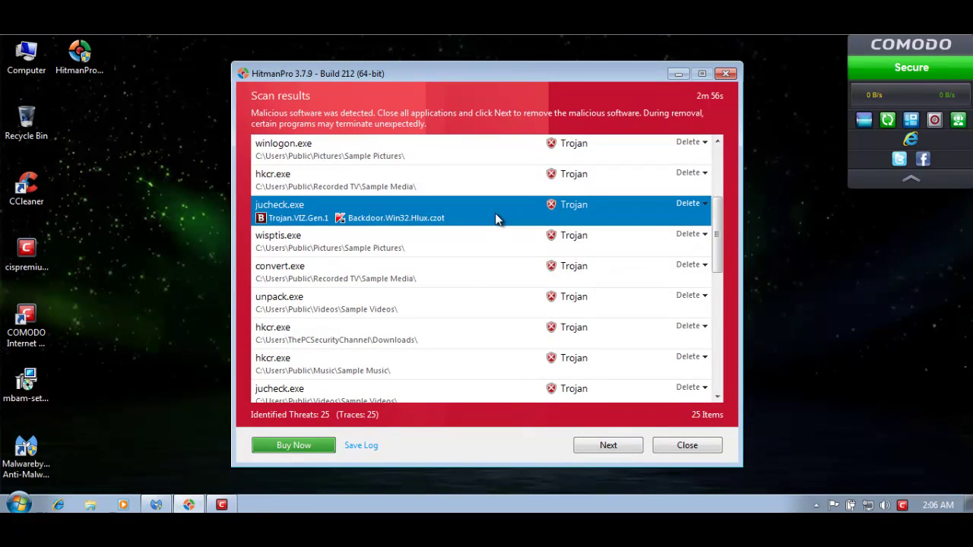
{"action": "left_click", "coordinate": [451, 341]}
{"action": "left_click_drag", "start_coordinate": [718, 240], "coordinate": [719, 298]}
{"action": "right_click", "coordinate": [902, 506]}
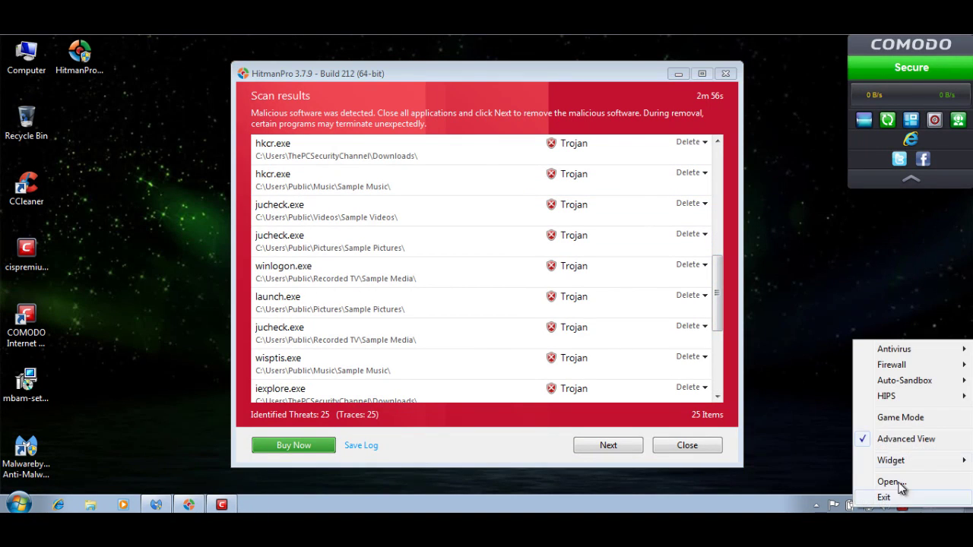
{"action": "left_click", "coordinate": [468, 88]}
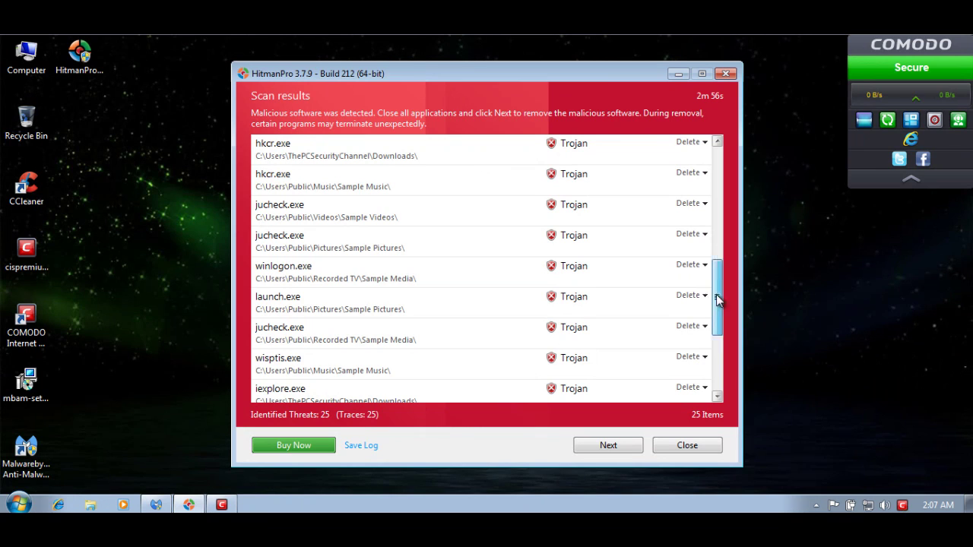
Step: Check the detection names of iexplore.exe and launch.exe at the start of HitmanPro's results, and close HitmanPro
{"action": "left_click_drag", "start_coordinate": [717, 287], "coordinate": [693, 173]}
{"action": "left_click", "coordinate": [471, 149]}
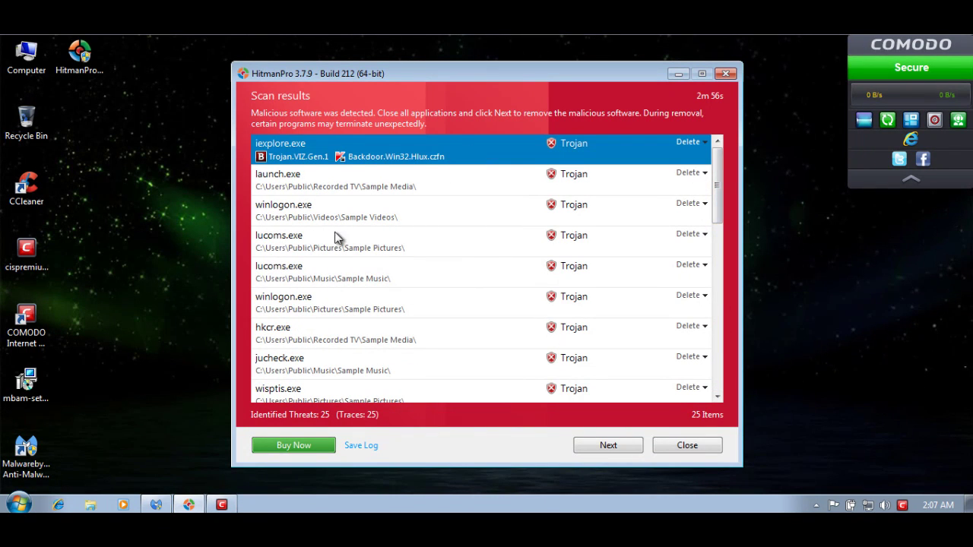
{"action": "left_click", "coordinate": [329, 181]}
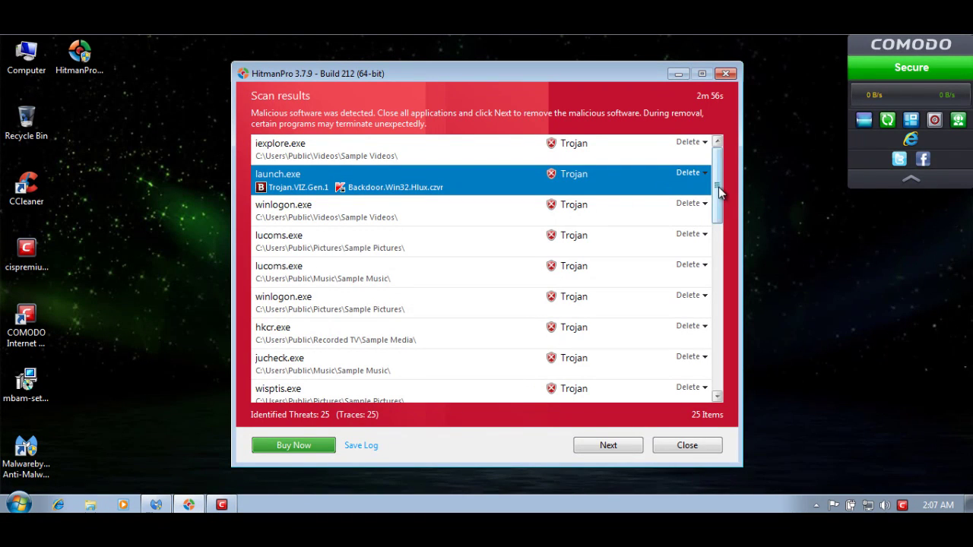
{"action": "mouse_move", "coordinate": [717, 183]}
{"action": "left_mouse_down"}
{"action": "mouse_move", "coordinate": [727, 250]}
{"action": "mouse_move", "coordinate": [722, 169]}
{"action": "left_mouse_up"}
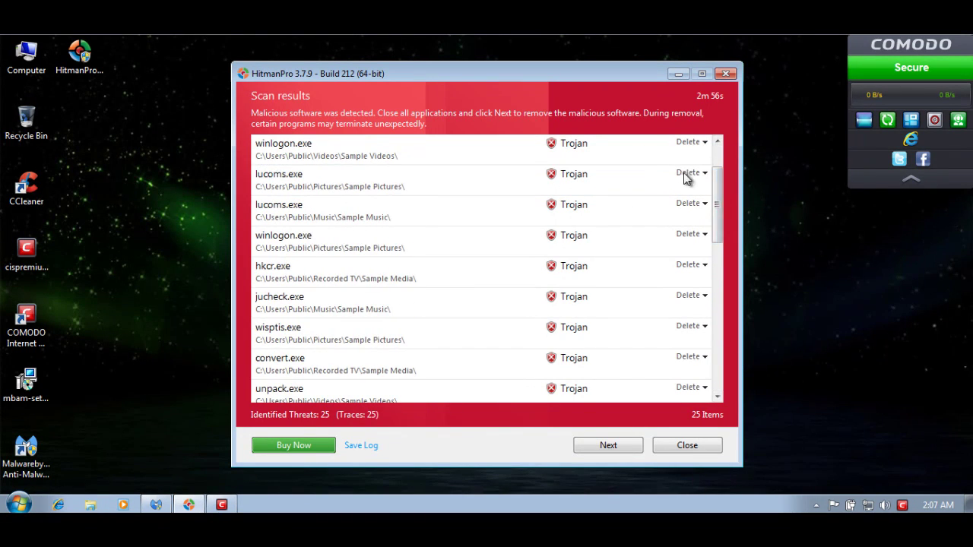
{"action": "left_click", "coordinate": [721, 149]}
{"action": "left_click", "coordinate": [488, 156]}
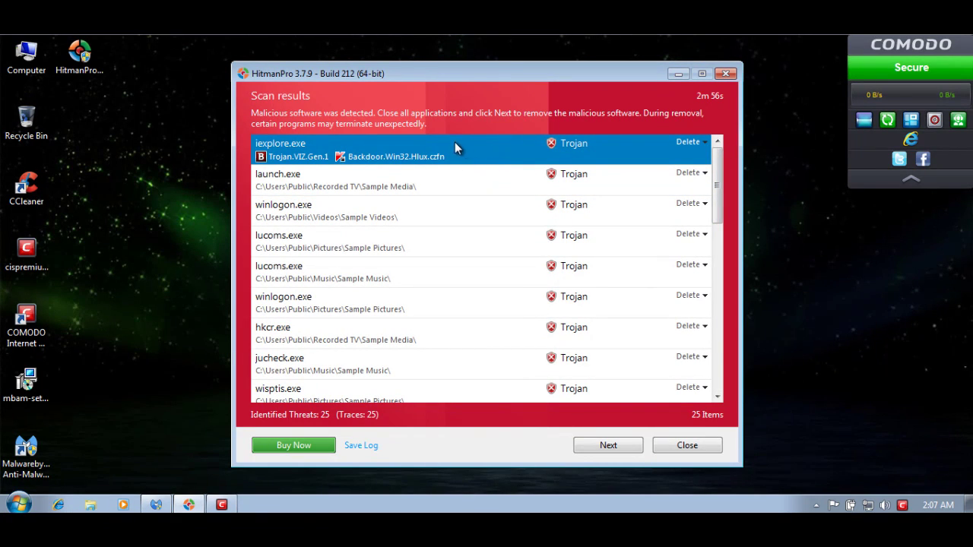
{"action": "left_click", "coordinate": [727, 74]}
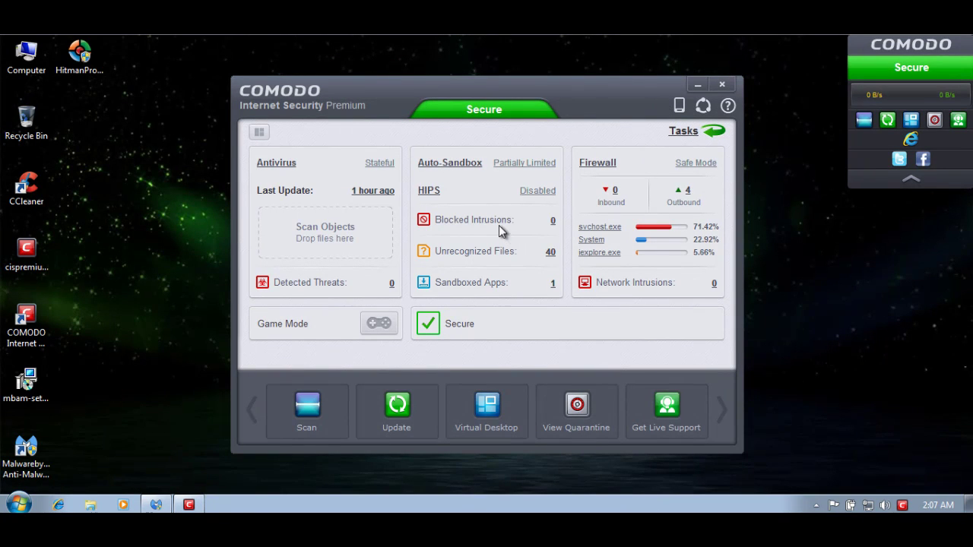
Step: Look over Comodo's General Tasks and return to the home overview
{"action": "left_click", "coordinate": [714, 133]}
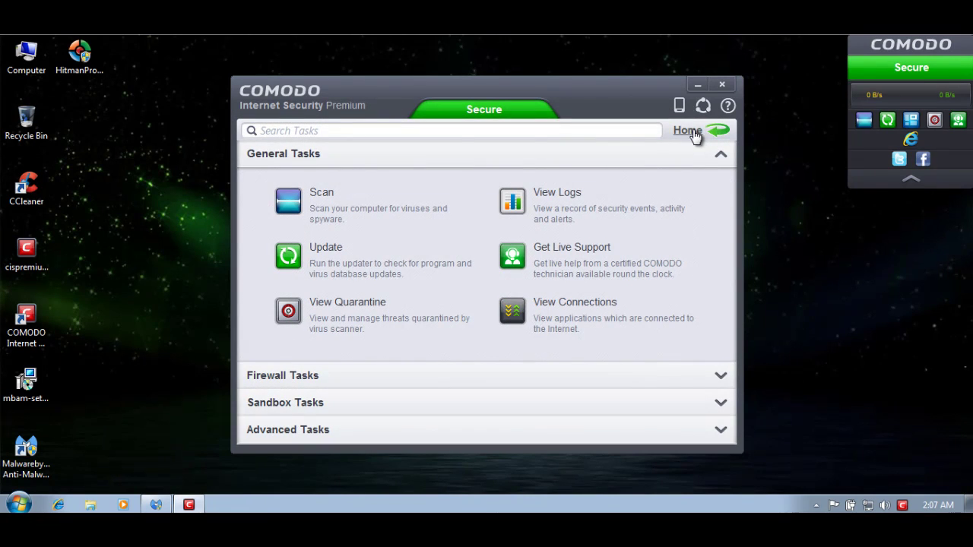
{"action": "left_click", "coordinate": [694, 132]}
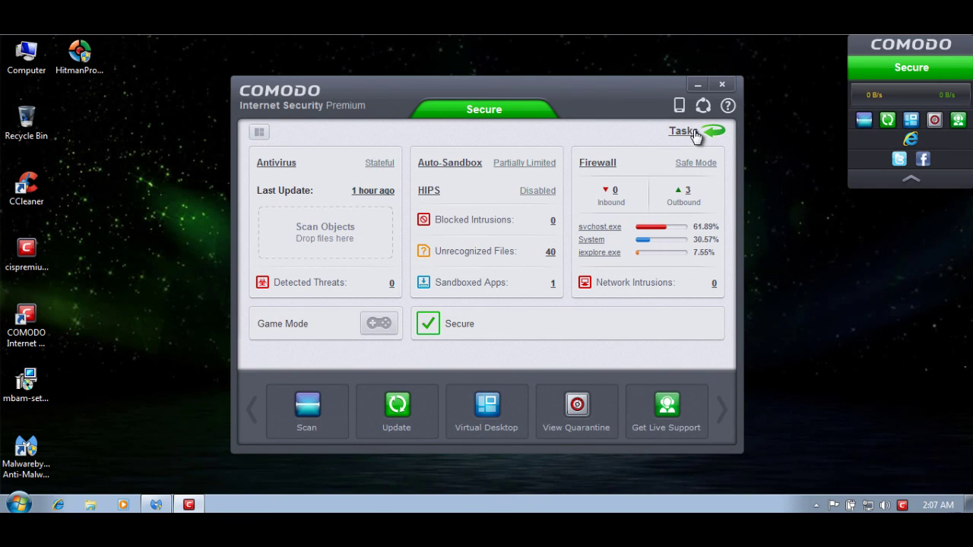